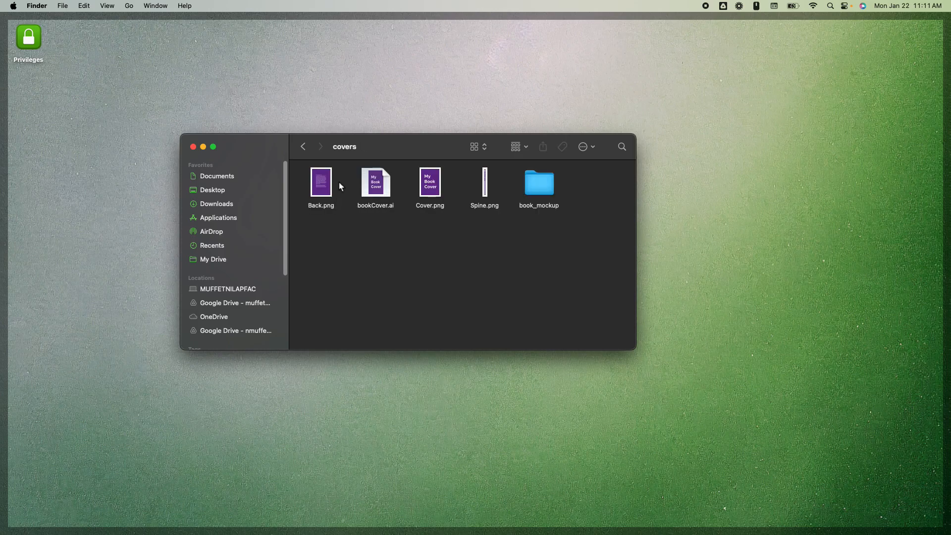
Open the book_mockup folder and enlarge its window.
double_click(544, 186)
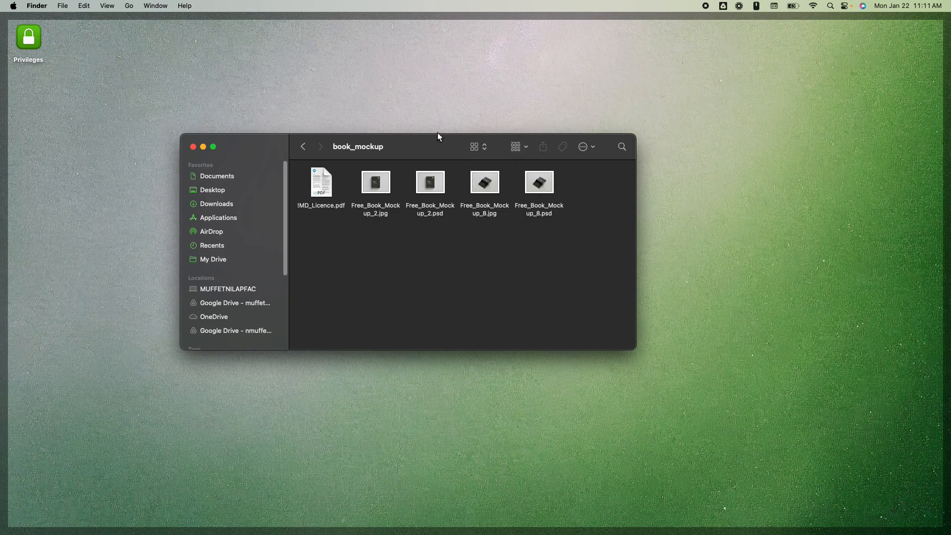
left_click_drag(420, 150, 422, 124)
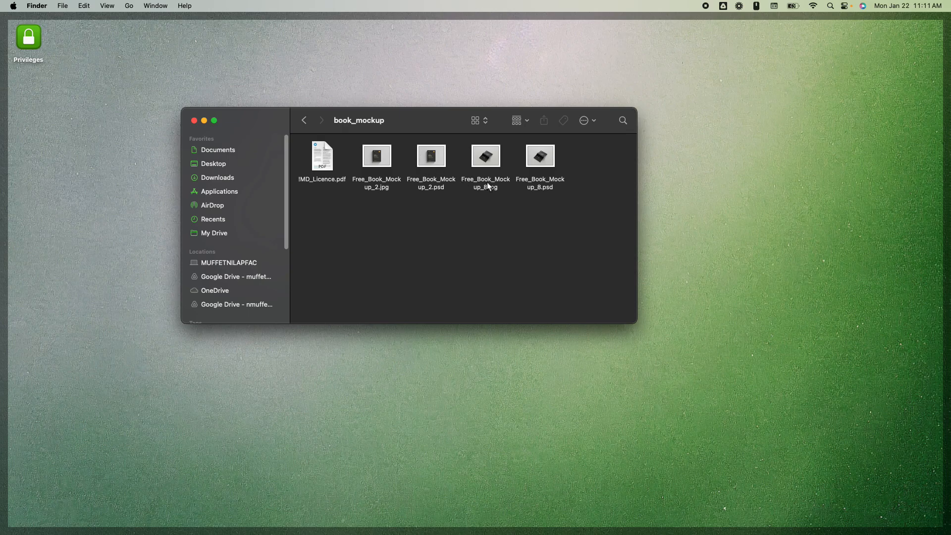
left_click_drag(637, 318, 700, 430)
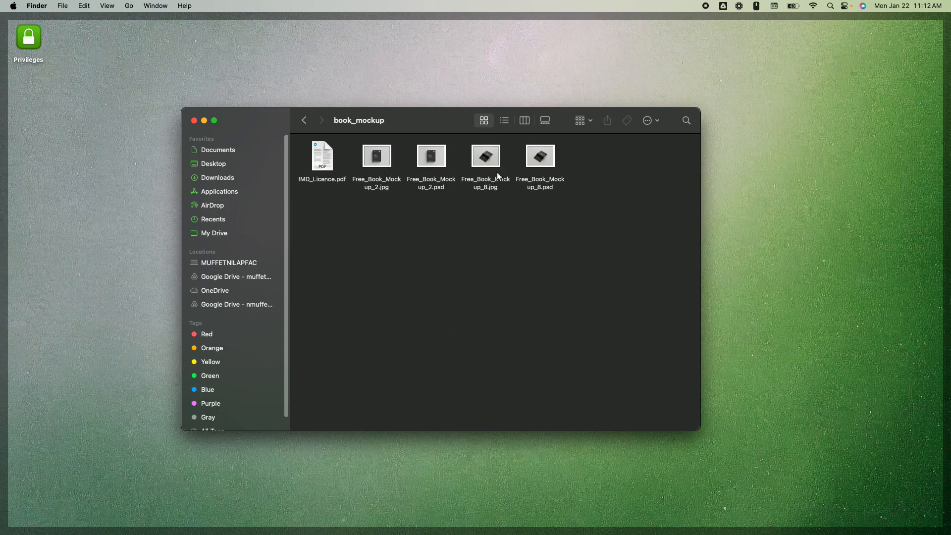
View the preview image Free_Book_Mockup_2.jpg, close it and highlight the matching PSD file.
double_click(377, 157)
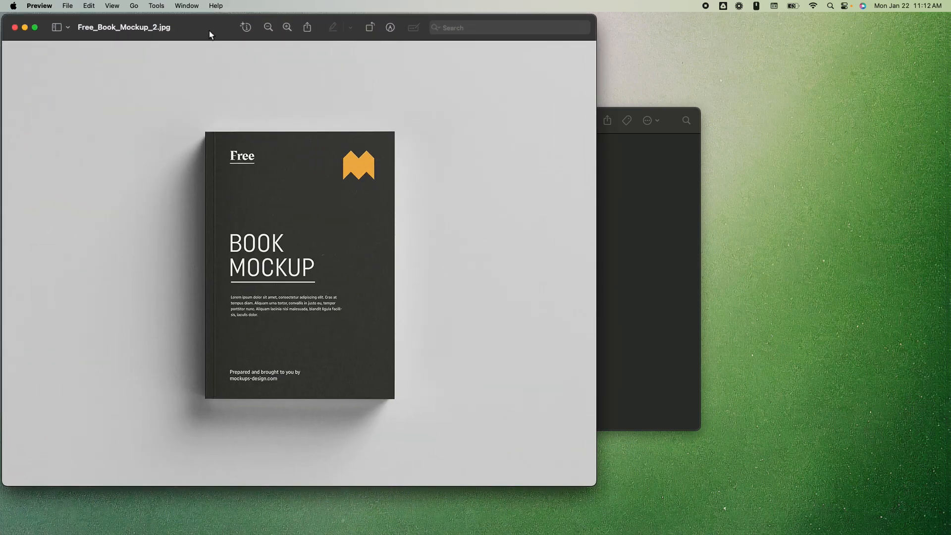
left_click_drag(209, 30, 335, 46)
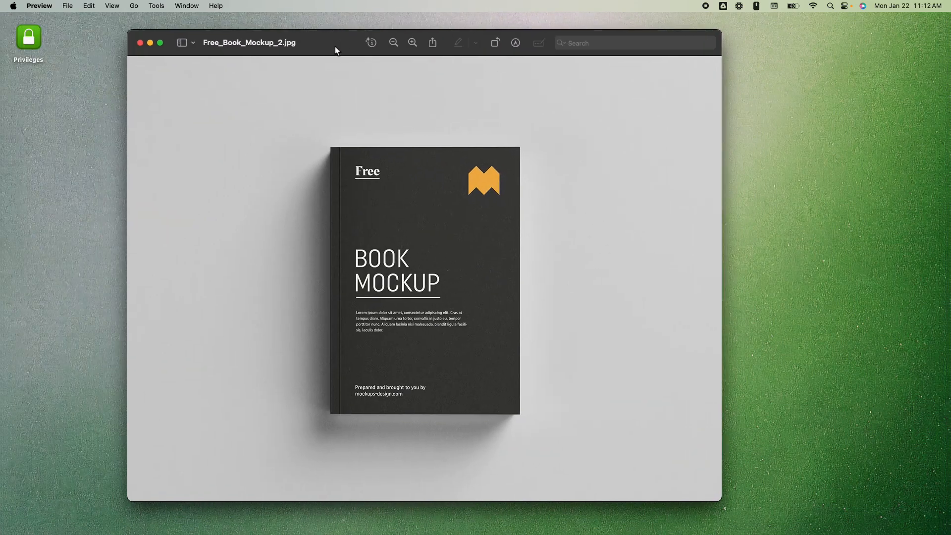
left_click(141, 44)
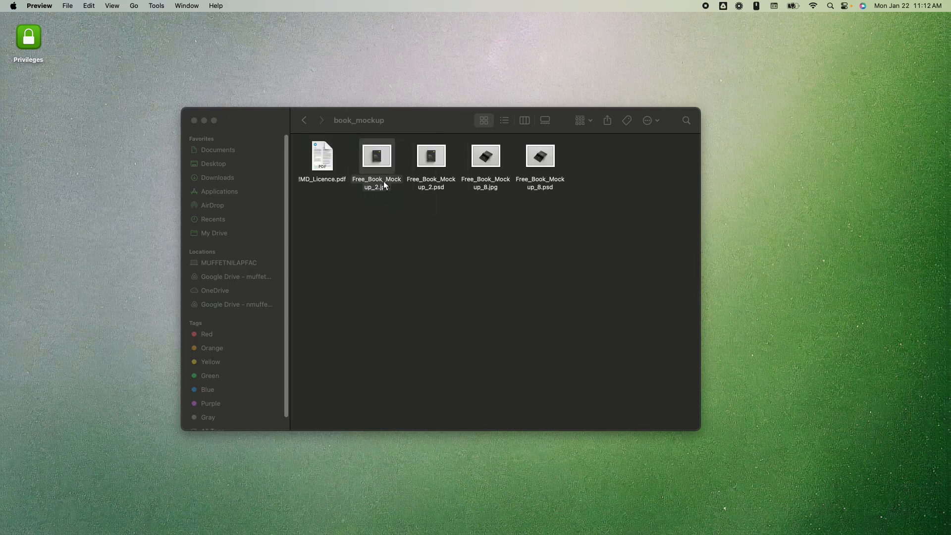
left_click(427, 170)
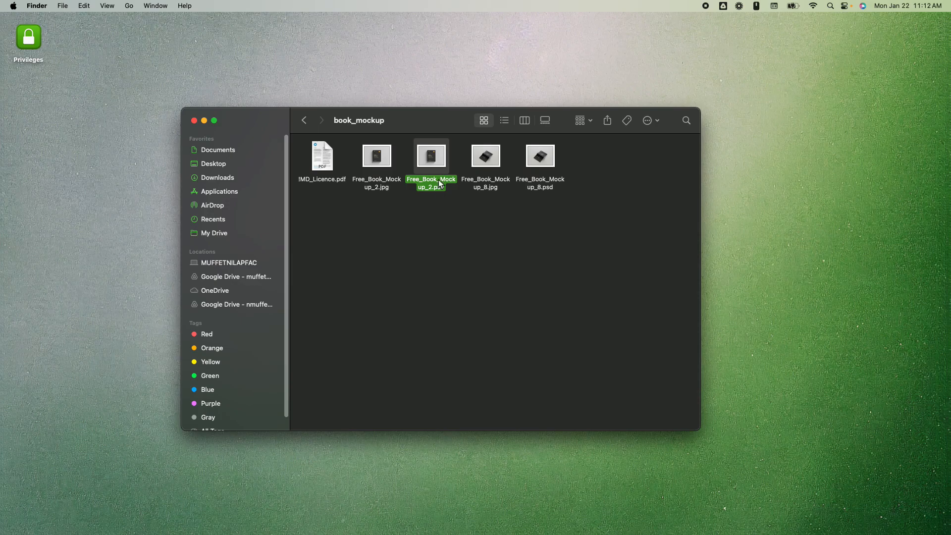
View the preview image Free_Book_Mockup_8.jpg, close it and highlight the matching PSD file.
double_click(490, 156)
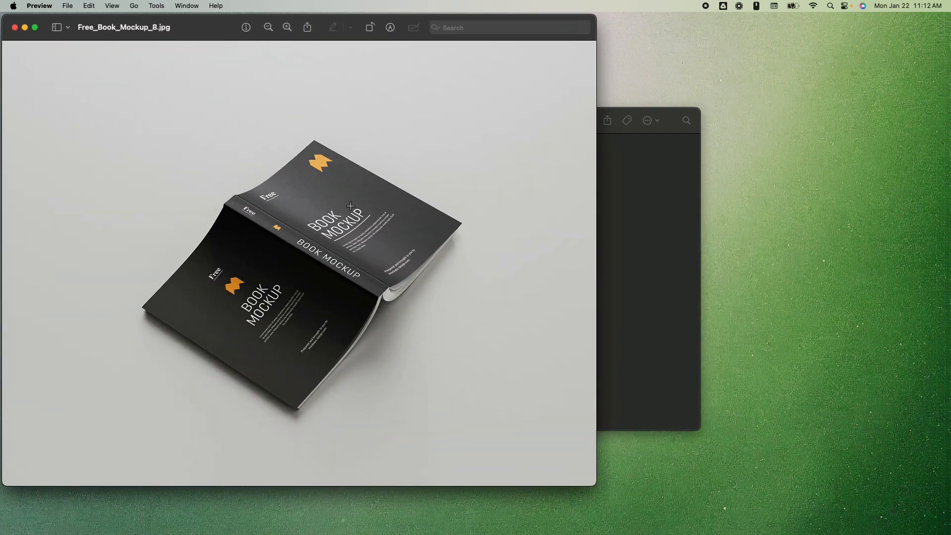
left_click_drag(203, 23, 235, 24)
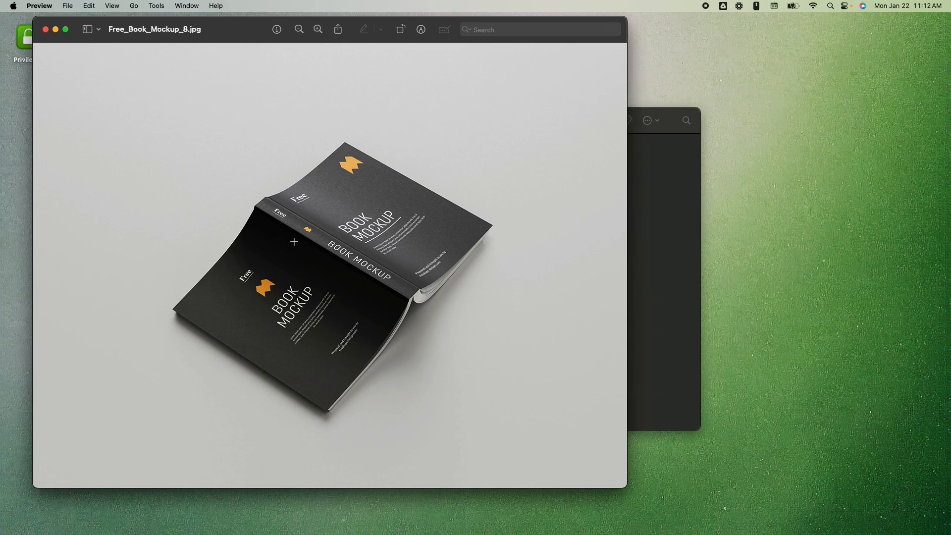
left_click(46, 29)
left_click(544, 184)
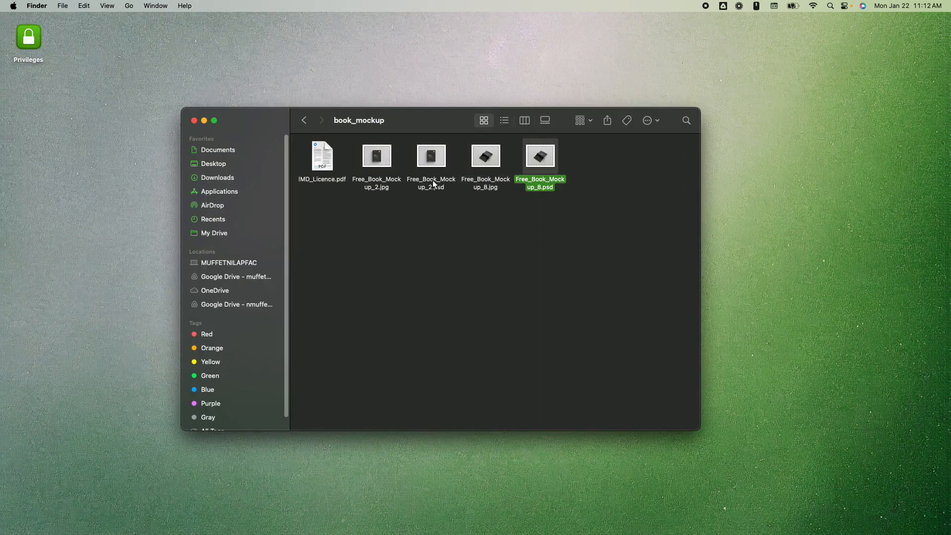
Go back to the covers folder and bring up the bookCover.ai document in Illustrator.
left_click(305, 120)
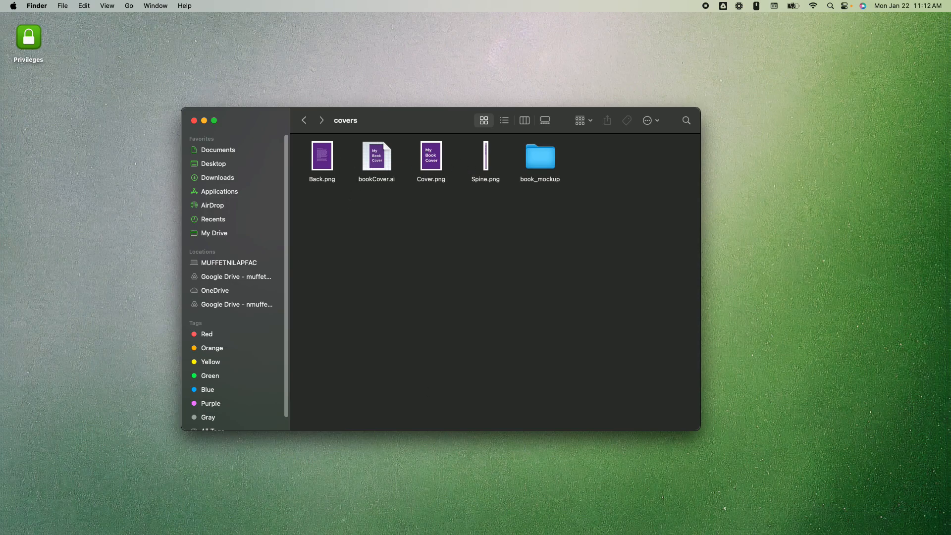
left_click(514, 515)
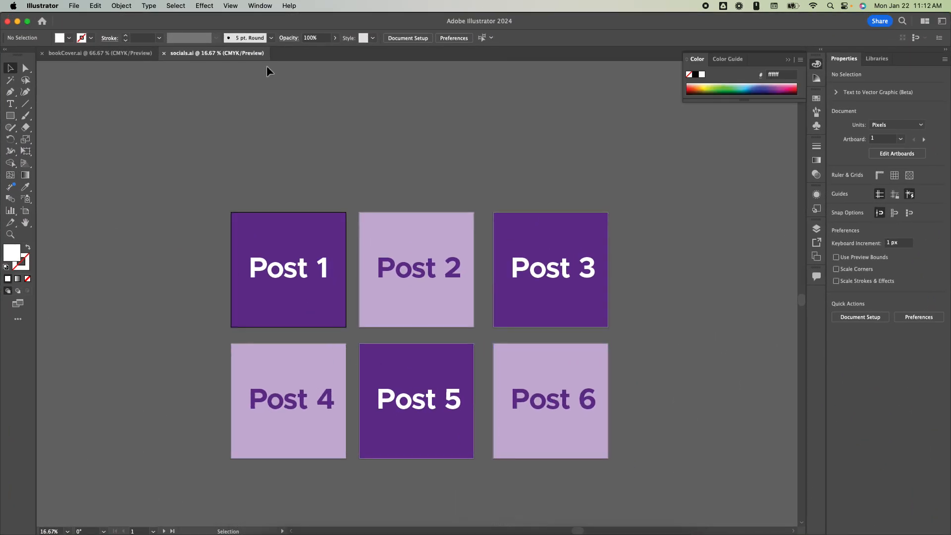
left_click(99, 53)
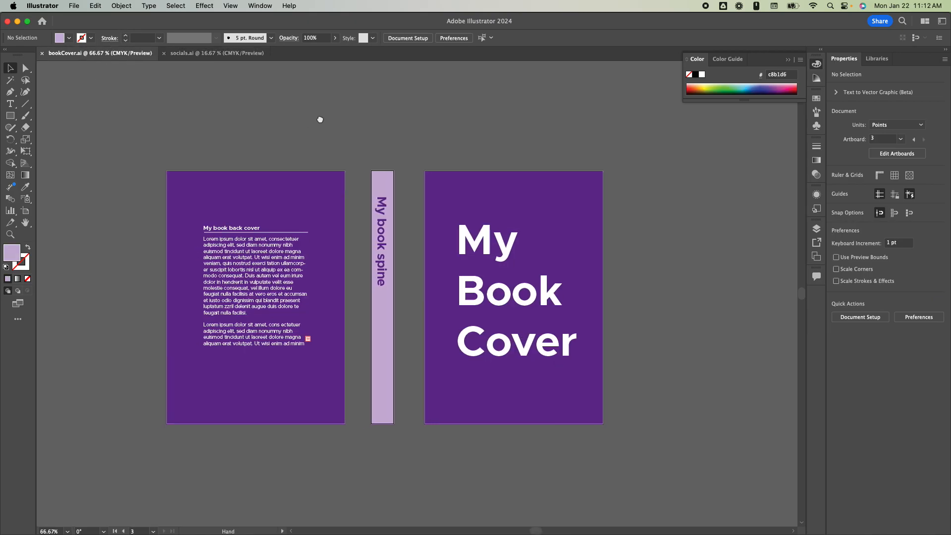
left_click_drag(313, 121, 353, 110)
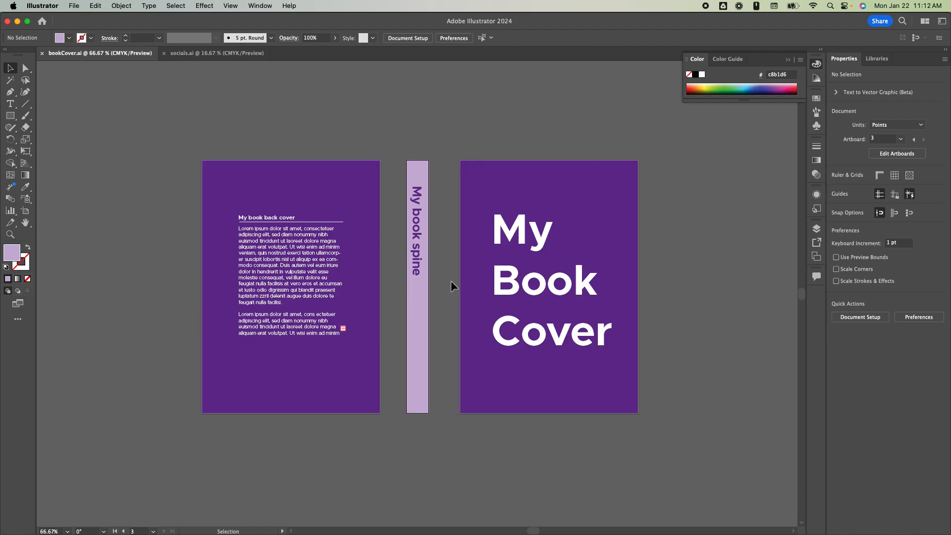
left_click(343, 140)
left_click_drag(143, 108, 669, 459)
left_click(694, 348)
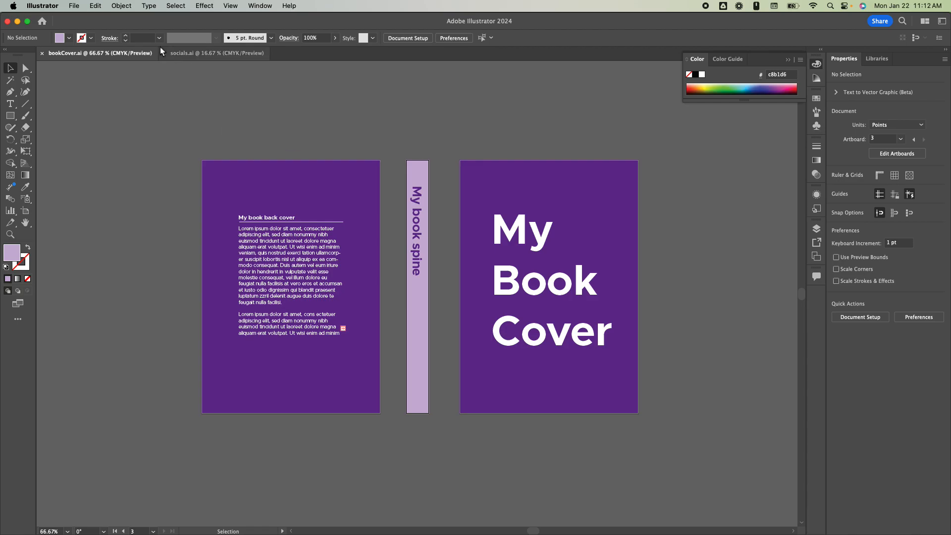
Open Export for Screens for the book cover document and show its artboards.
left_click(74, 6)
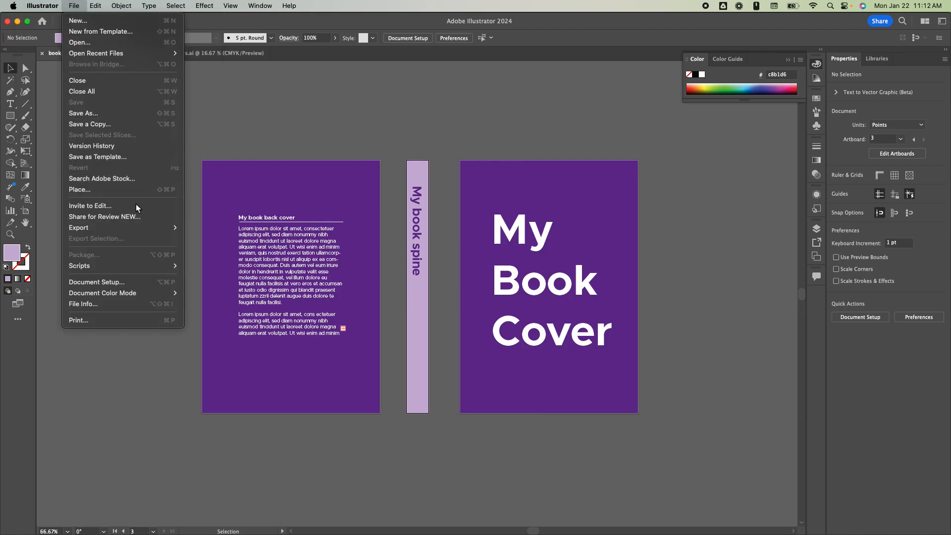
mouse_move(129, 227)
left_click(244, 231)
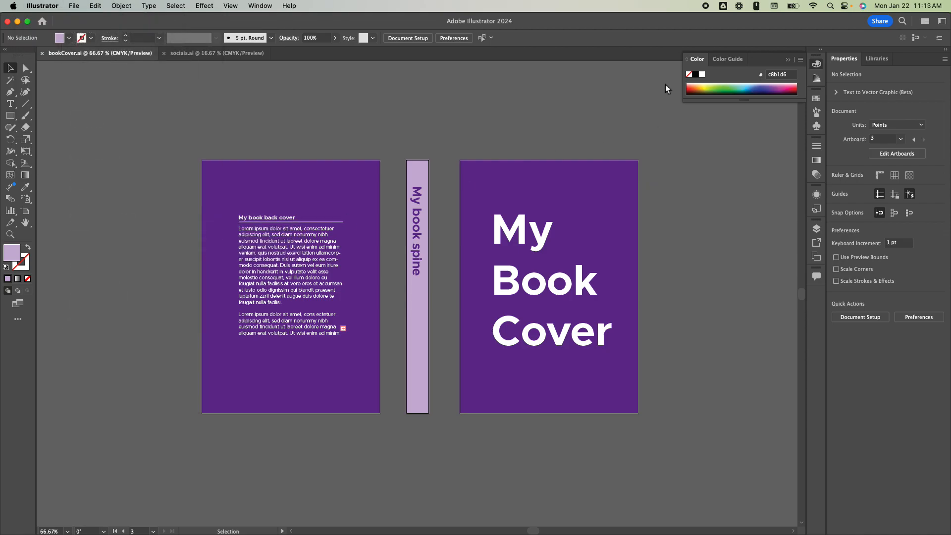
left_click(483, 69)
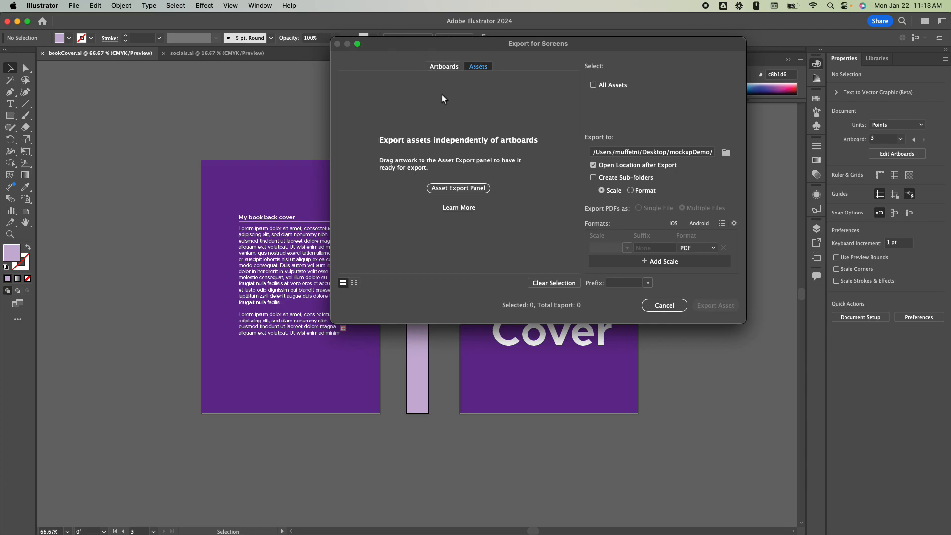
left_click(450, 68)
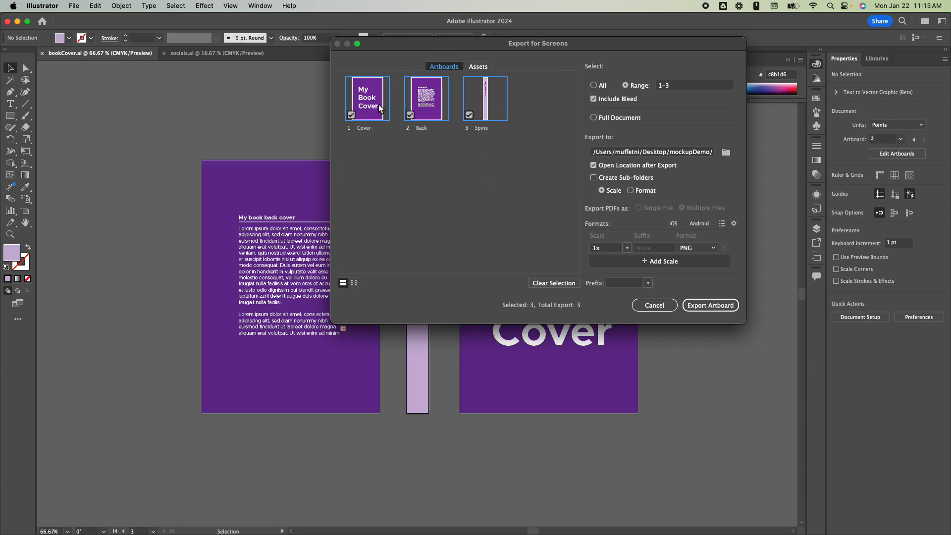
Check the export names of the Cover, Back and Spine artboards.
left_click(478, 128)
left_click_drag(485, 43, 526, 39)
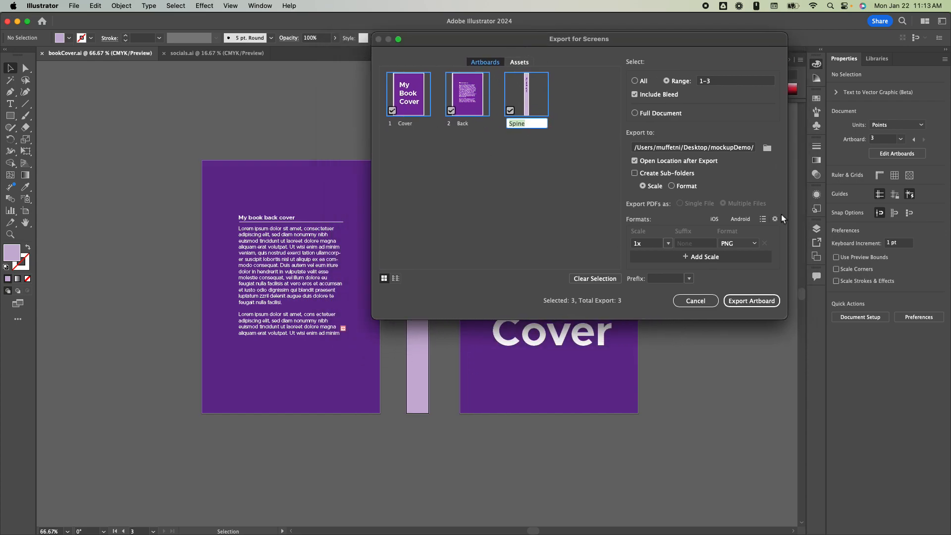
left_click(404, 125)
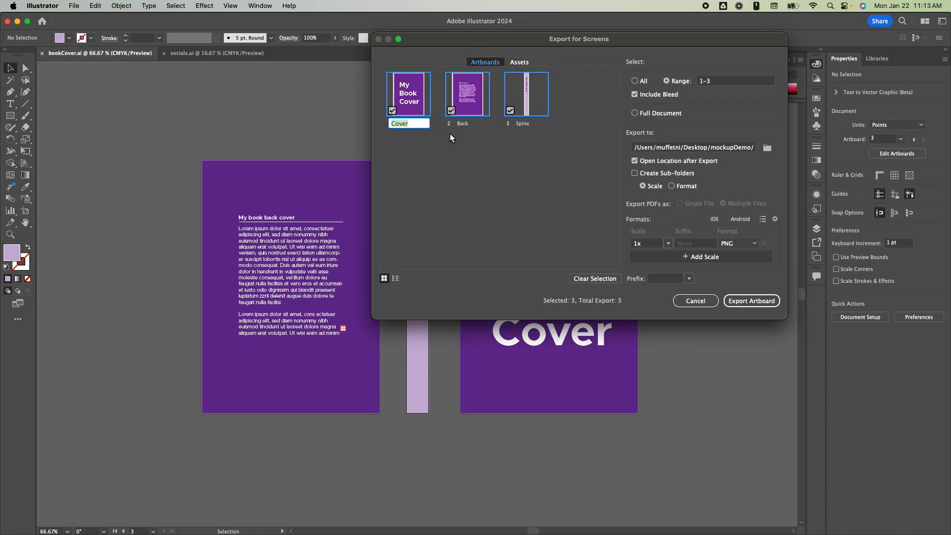
left_click(462, 123)
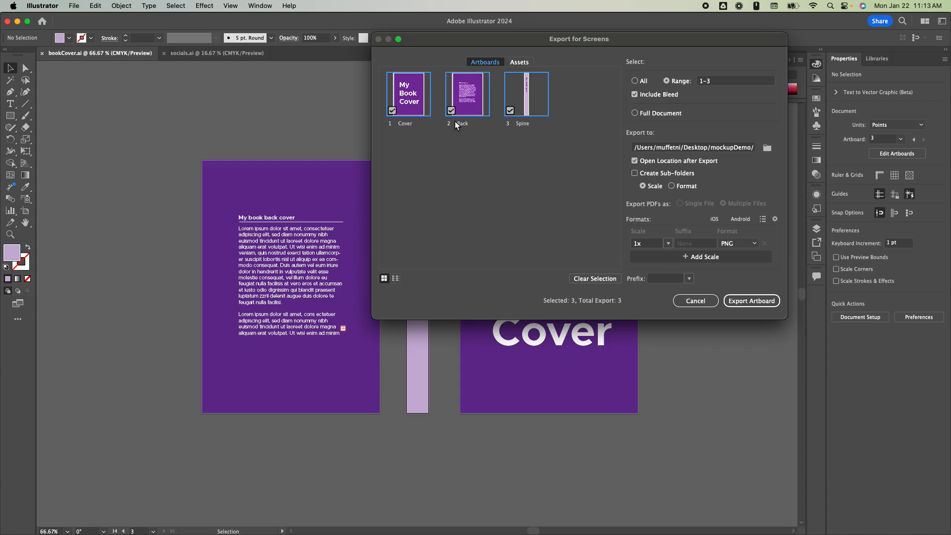
left_click(523, 124)
left_click(400, 122)
Browse the export destination and choose the mockupDemo folder.
left_click(766, 147)
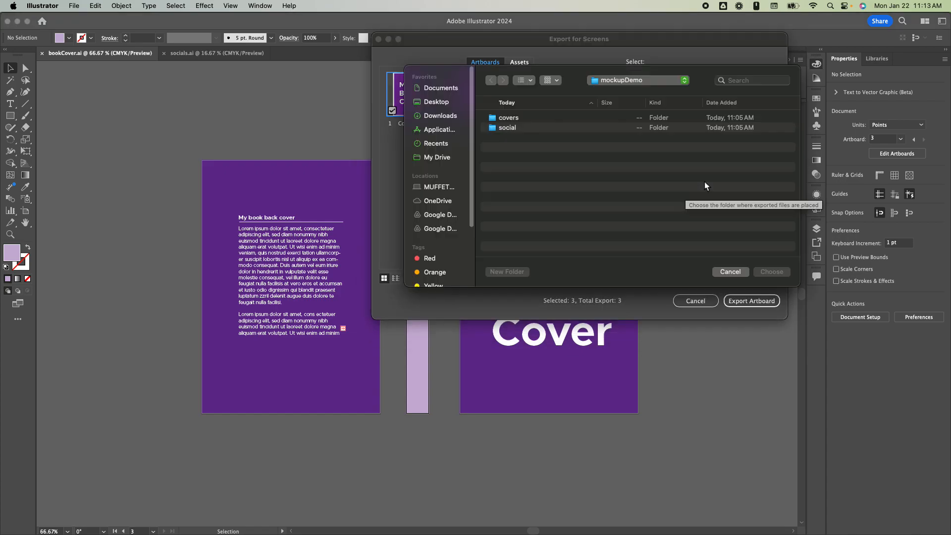
left_click(494, 119)
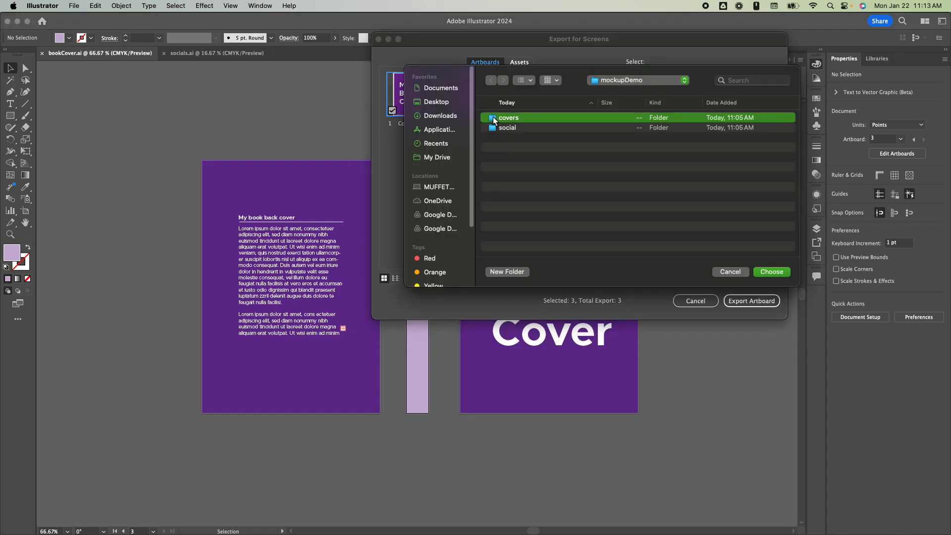
double_click(493, 120)
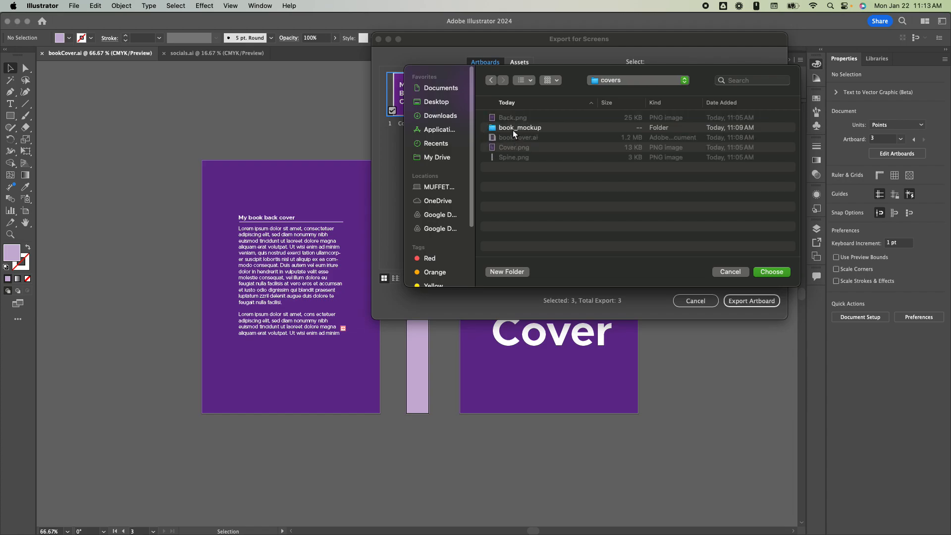
left_click(492, 81)
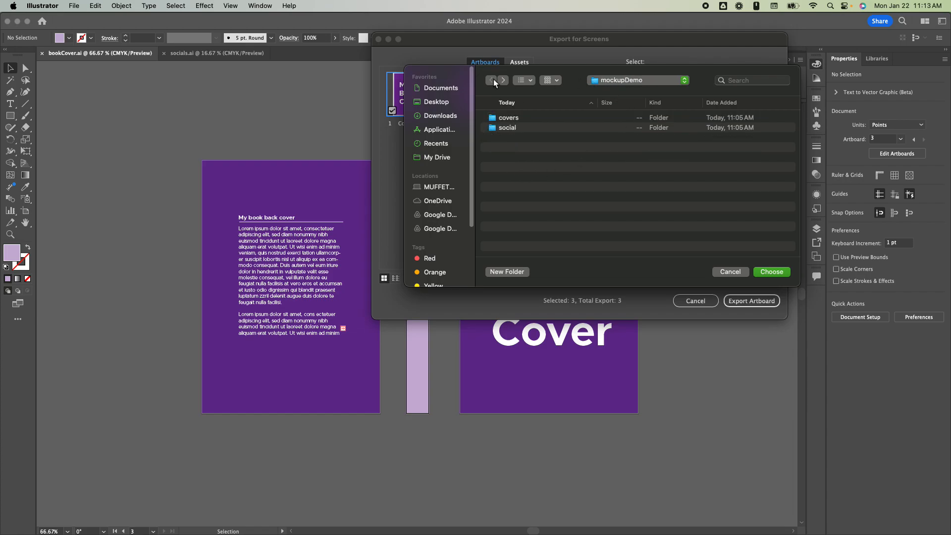
left_click(755, 275)
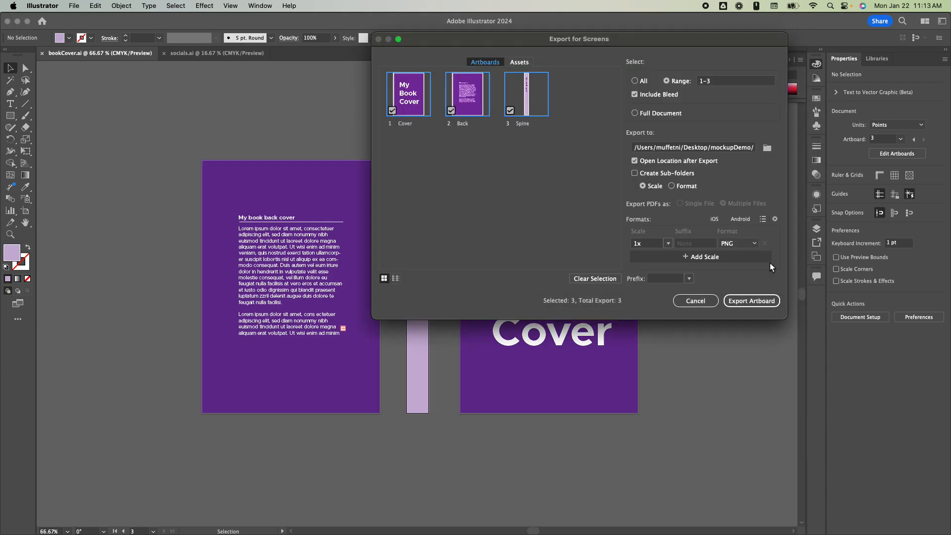
Review the available export formats and scales, keeping PNG at 1x.
left_click(742, 248)
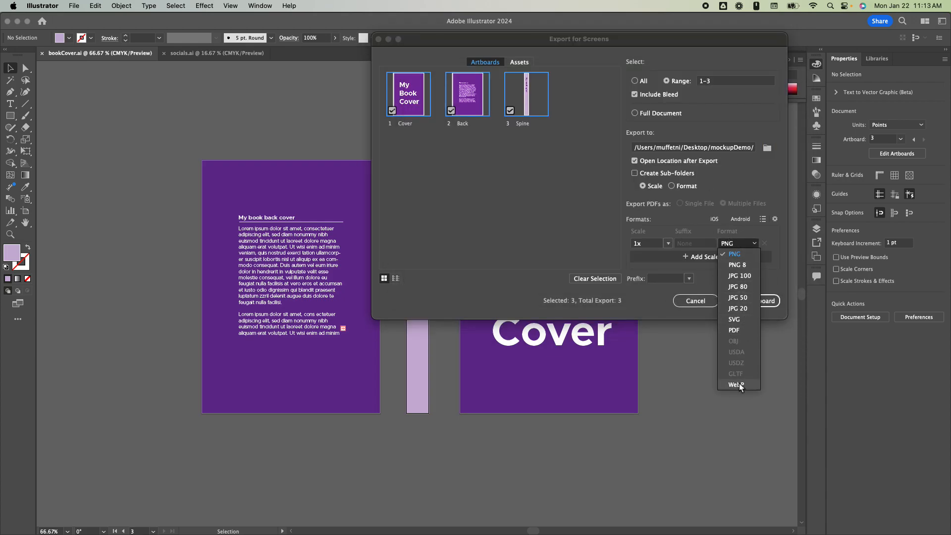
left_click(665, 239)
left_click(668, 243)
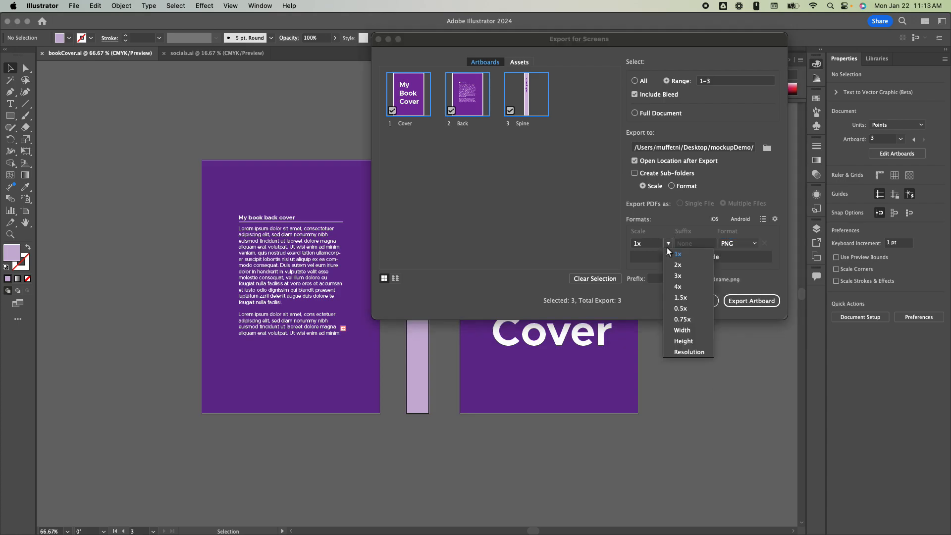
left_click(678, 247)
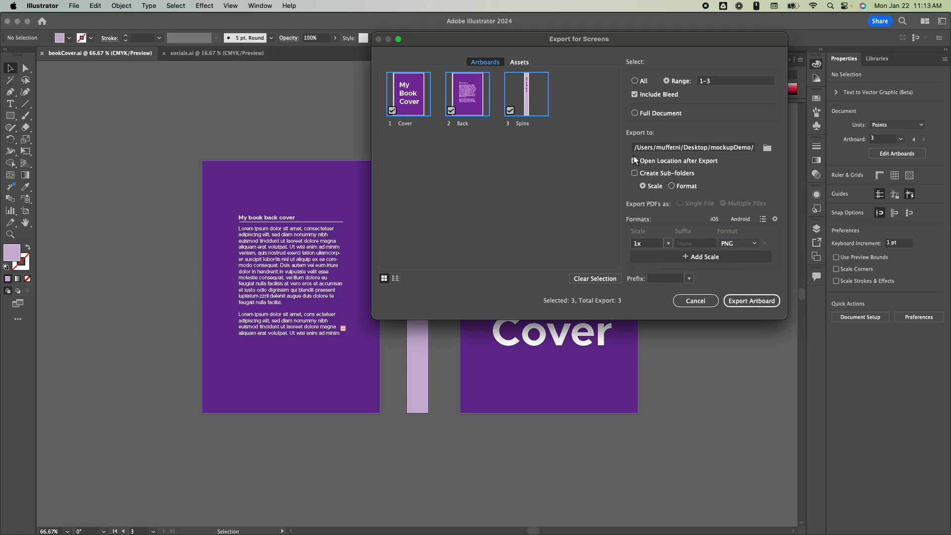
Try the sub-folders option and two extra export scales, and revert both.
left_click(634, 172)
left_click(634, 173)
left_click(710, 256)
left_click(708, 261)
scroll(692, 259, "up", 3)
scroll(753, 260, "down", 3)
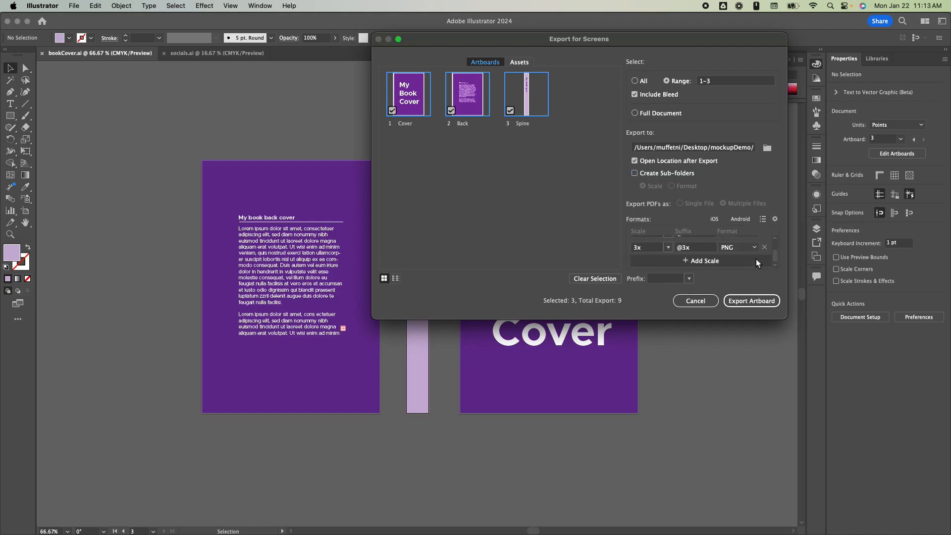
left_click(764, 248)
left_click(764, 248)
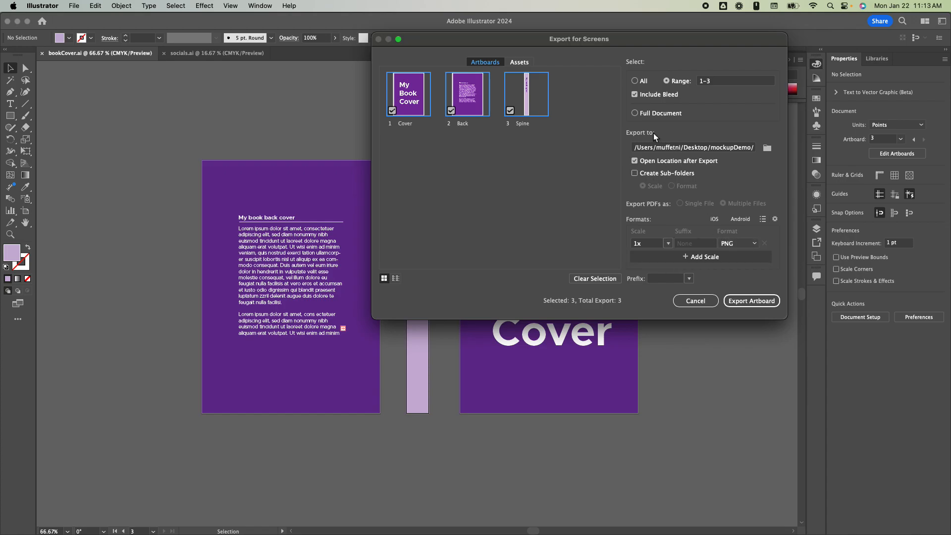
Export the Cover, Back and Spine artboards as 1x PNG files into the mockupDemo folder.
left_click(752, 301)
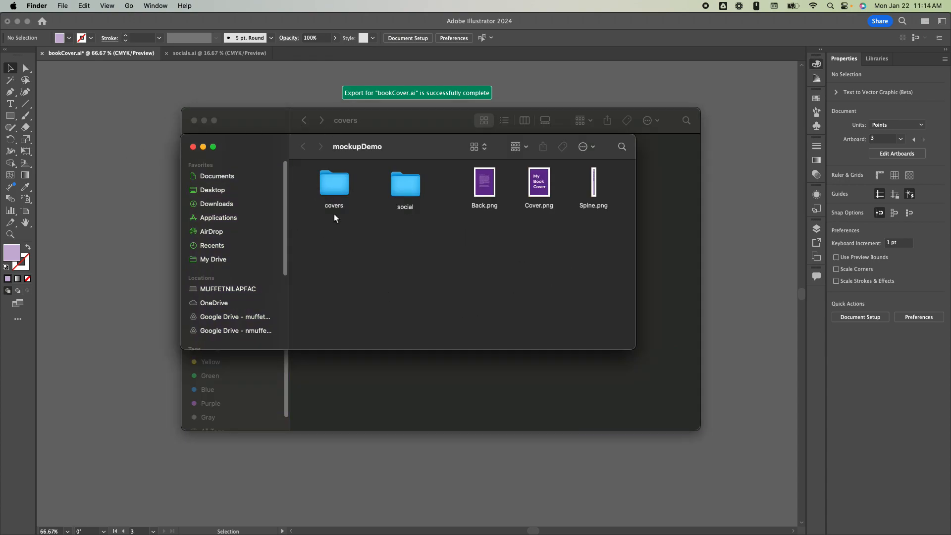
Select the exported Back.png, Cover.png and Spine.png files in the mockupDemo folder and move them to the Trash.
left_click_drag(452, 262, 625, 185)
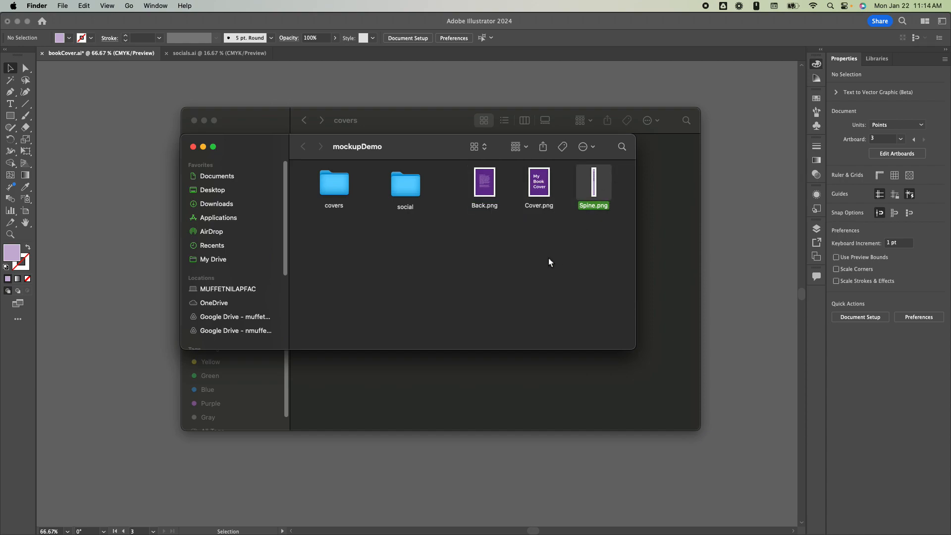
left_click_drag(603, 244, 471, 183)
right_click(476, 184)
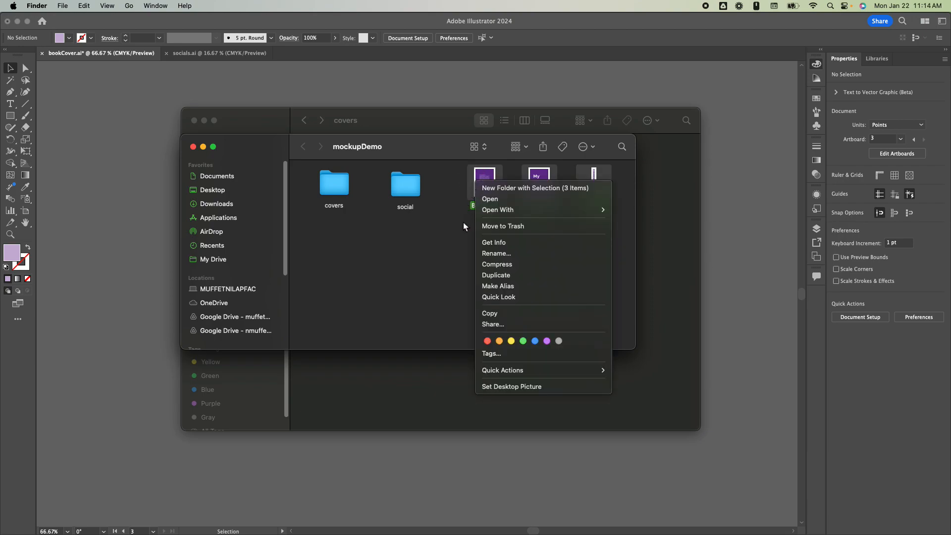
left_click(503, 226)
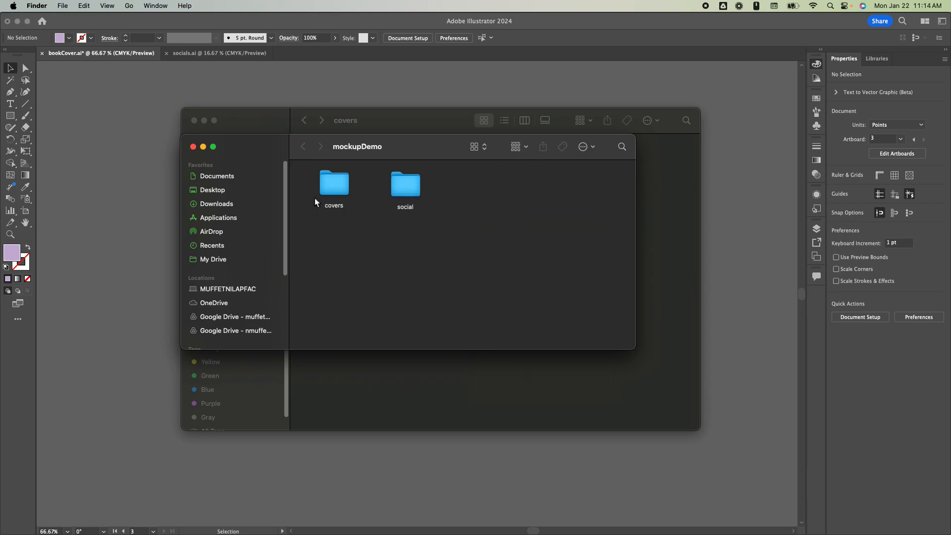
Open Free_Book_Mockup_2.psd from the covers/book_mockup folder in Photoshop and enlarge the layer list area.
double_click(333, 188)
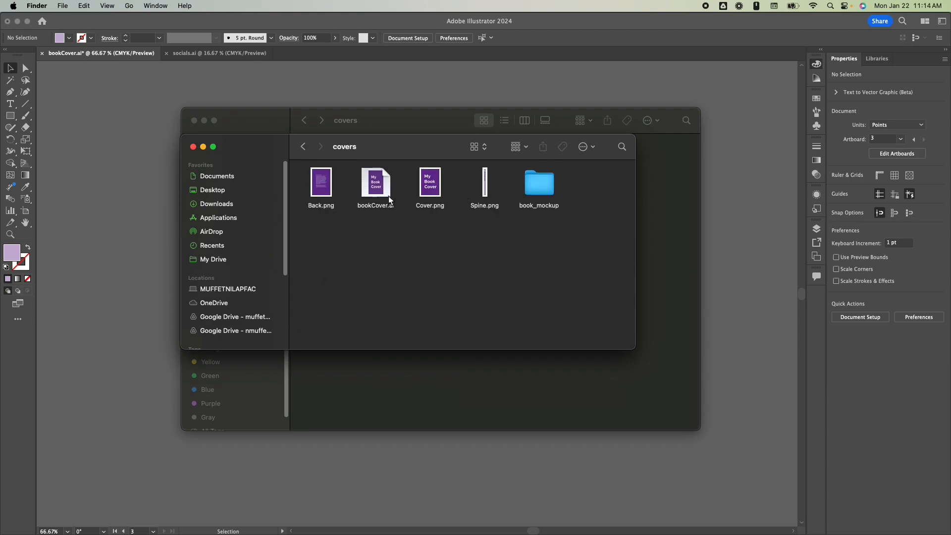
double_click(539, 183)
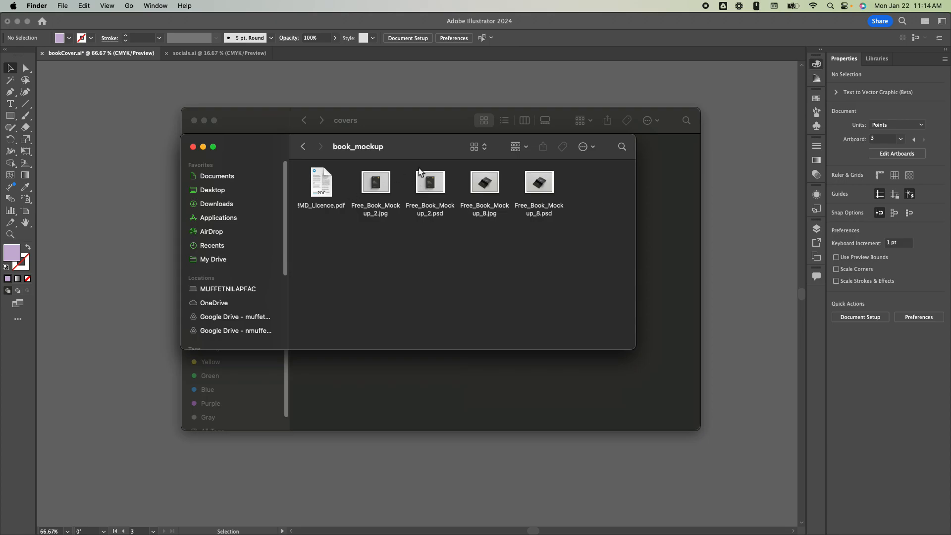
double_click(430, 183)
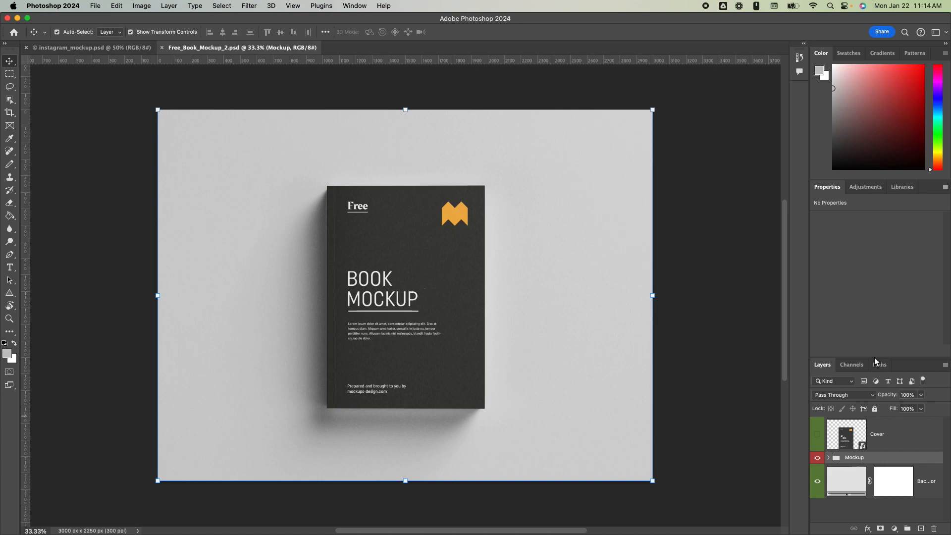
left_click_drag(878, 358, 900, 191)
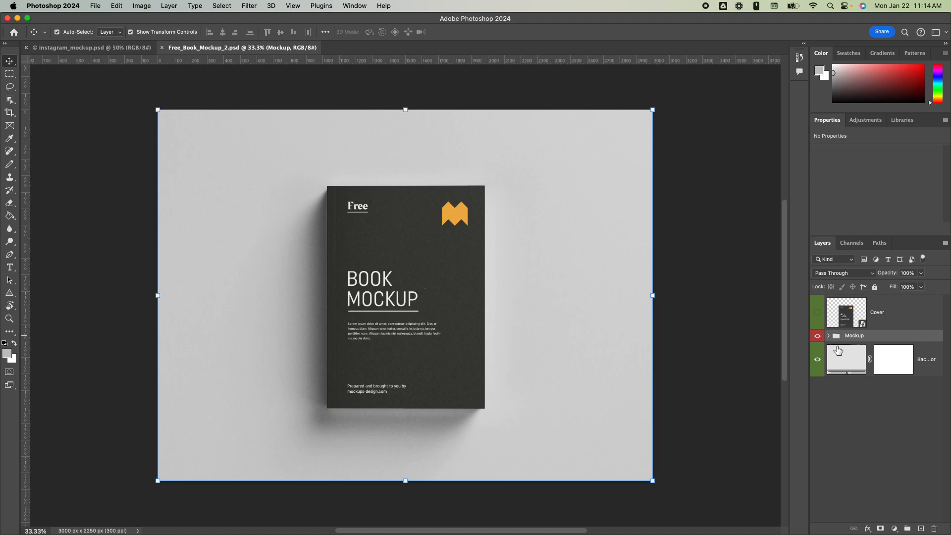
Inspect the contents of the Mockup layer group and its Cover subgroup, and collapse both.
left_click(829, 336)
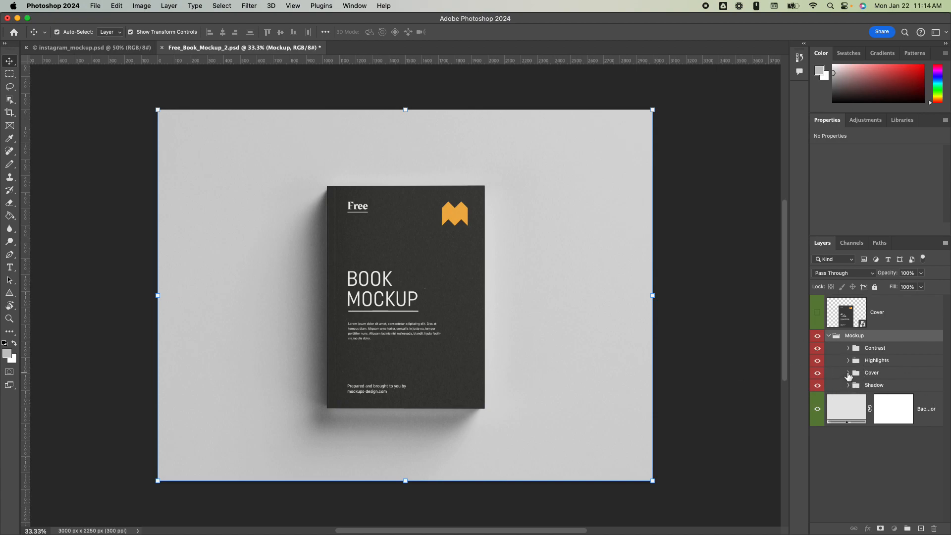
left_click(848, 373)
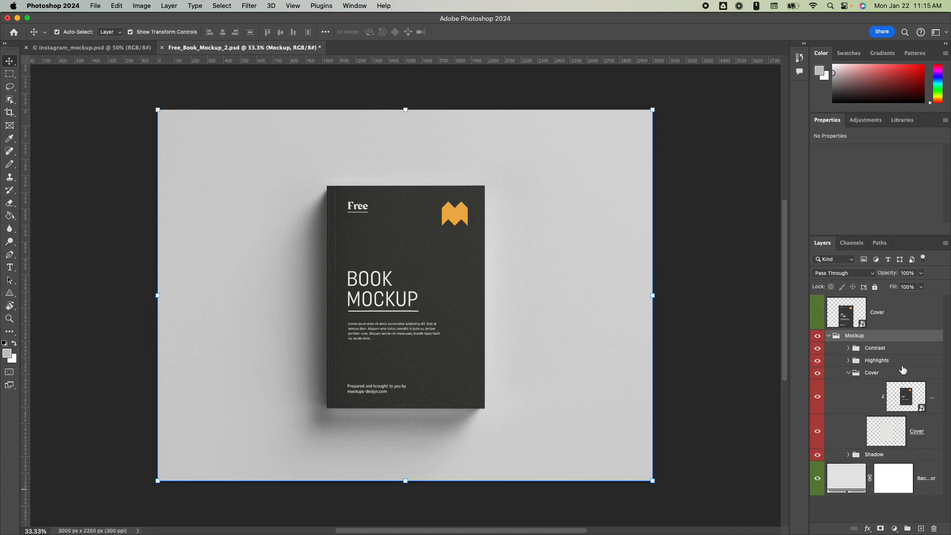
left_click(848, 372)
left_click(830, 337)
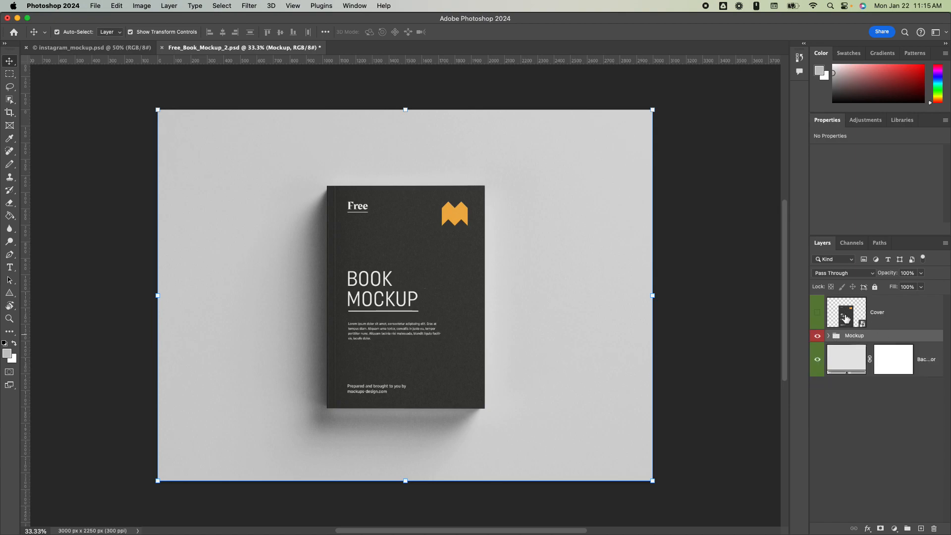
Open the Cover smart object's contents for editing and compare them with the book mockup document.
double_click(854, 325)
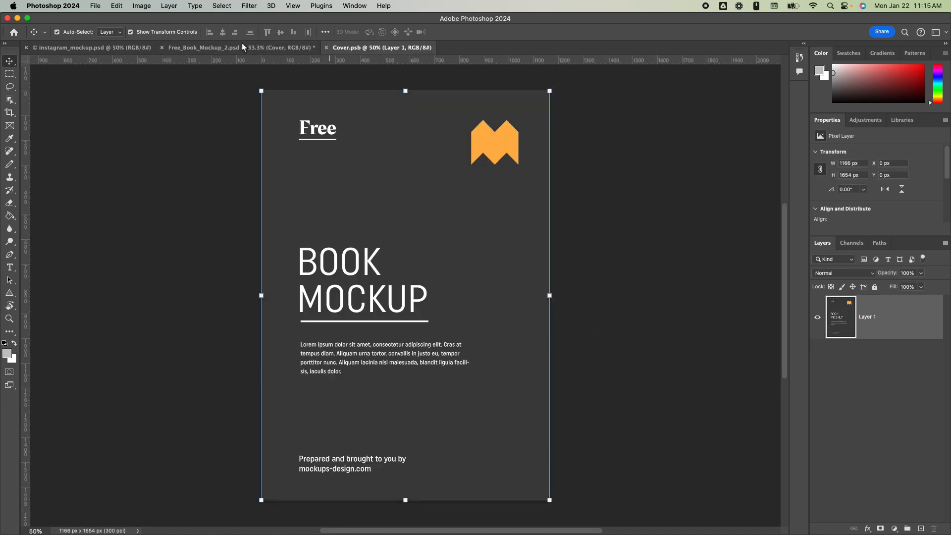
left_click(290, 48)
left_click(347, 48)
left_click(214, 48)
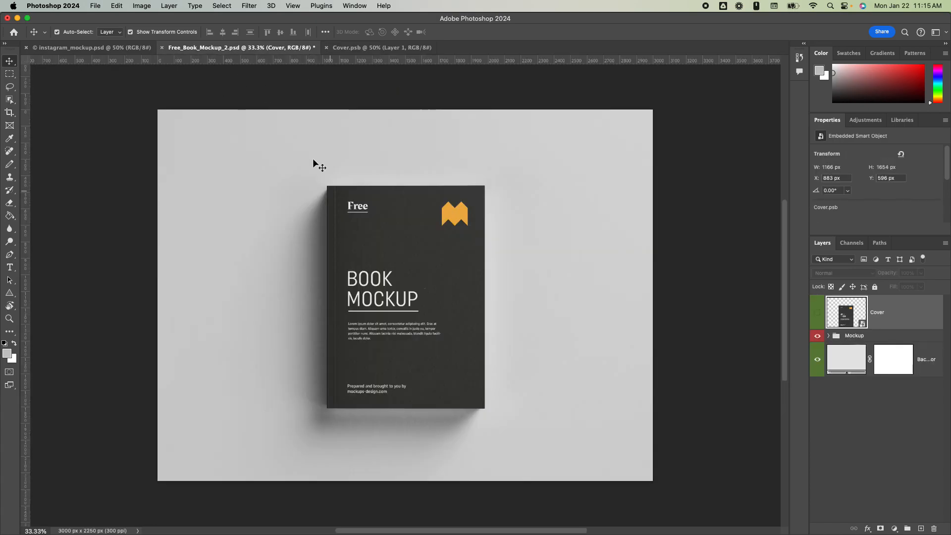
left_click(372, 46)
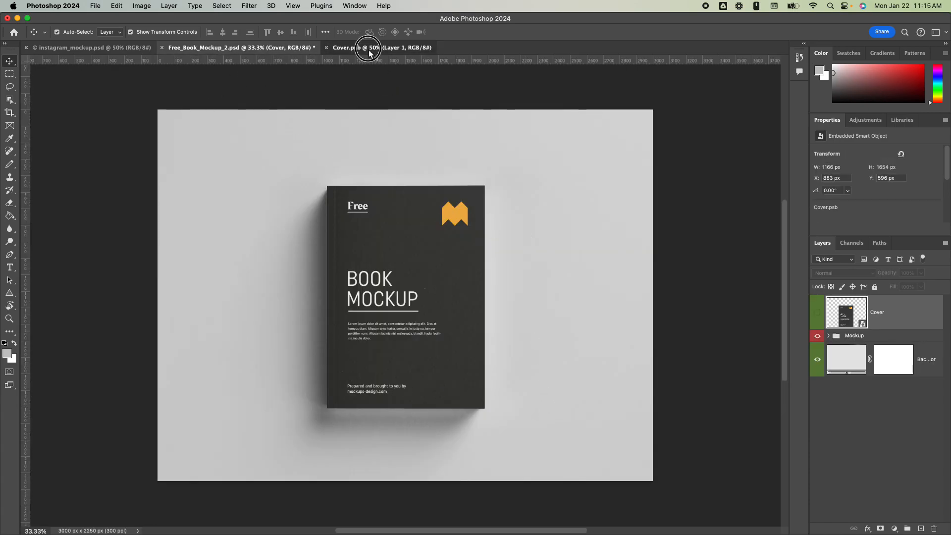
Switch to Finder, place Cover.png from the covers folder into the open Cover.psb document, and commit the placement.
mouse_move(422, 525)
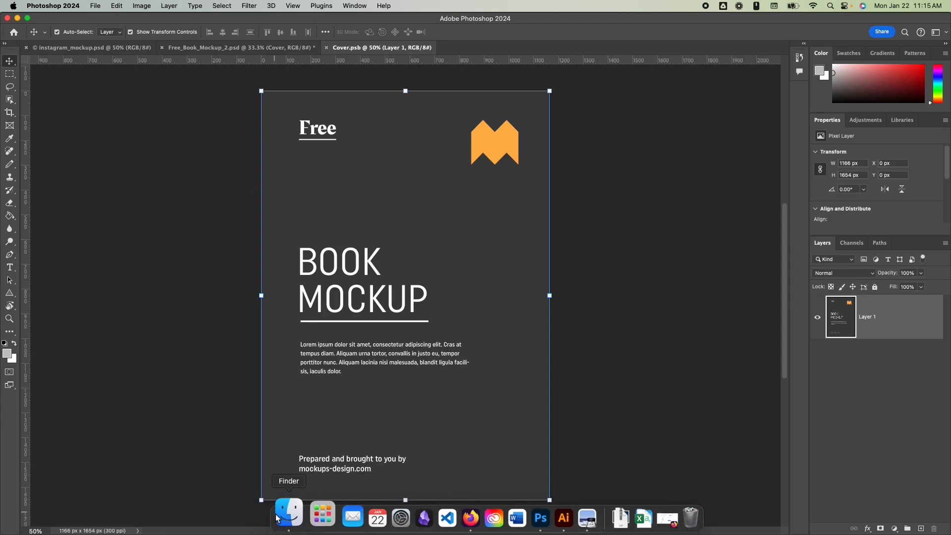
left_click(260, 518)
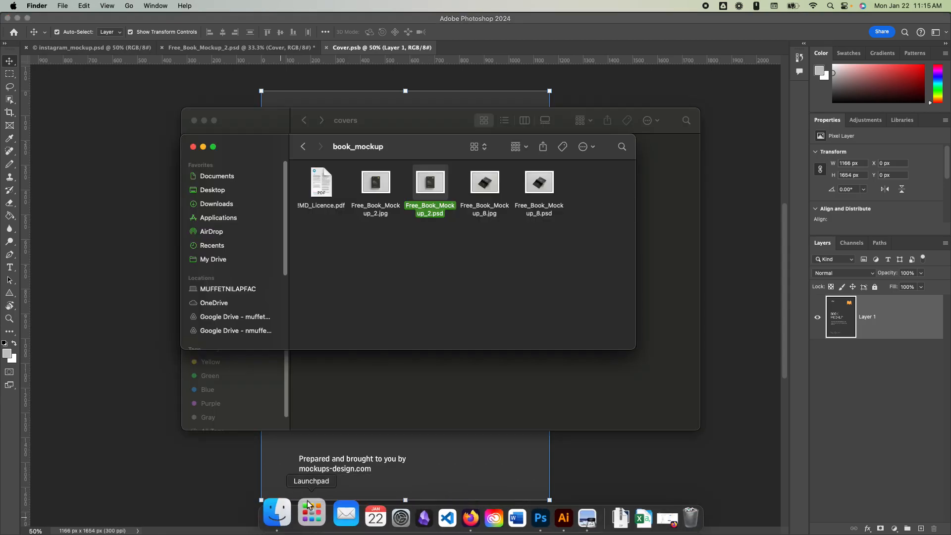
left_click(303, 148)
left_click_drag(420, 140, 463, 170)
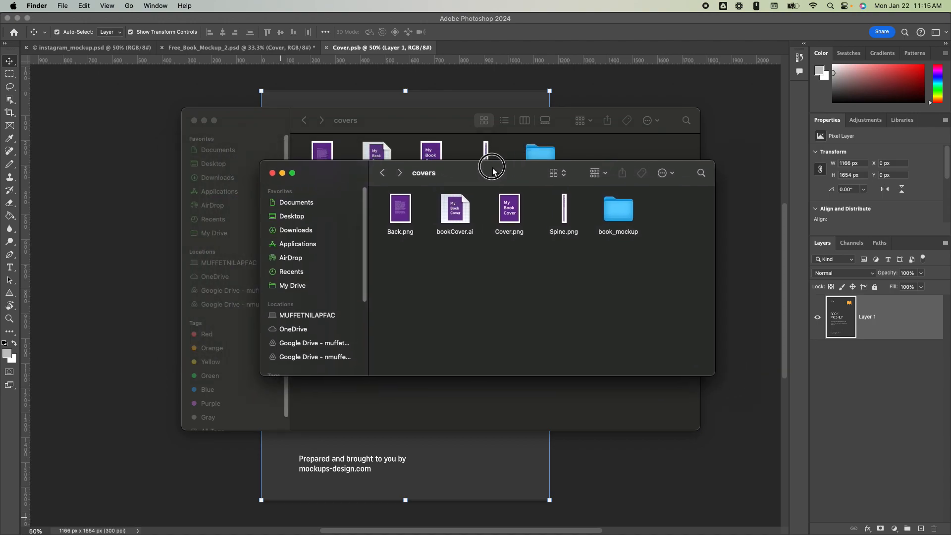
left_click(204, 122)
left_click_drag(469, 211, 473, 127)
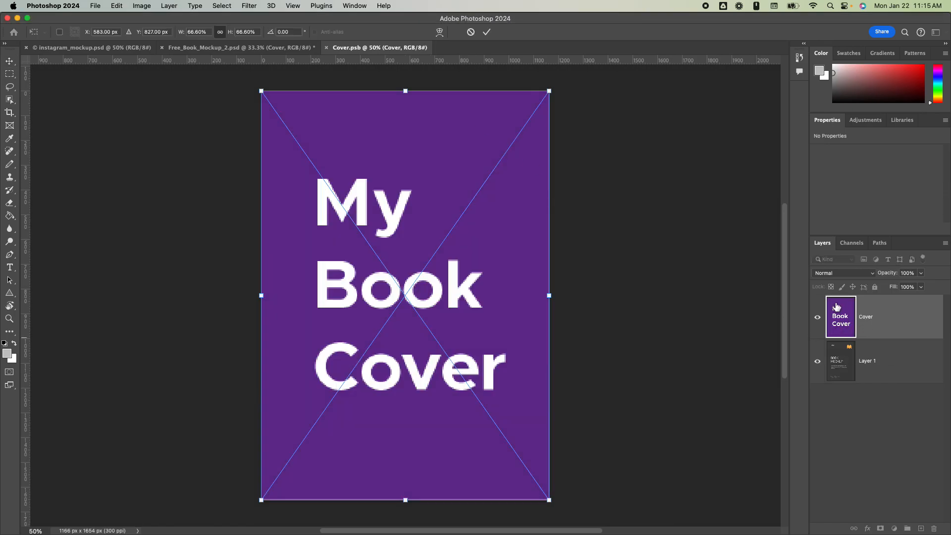
left_click(486, 32)
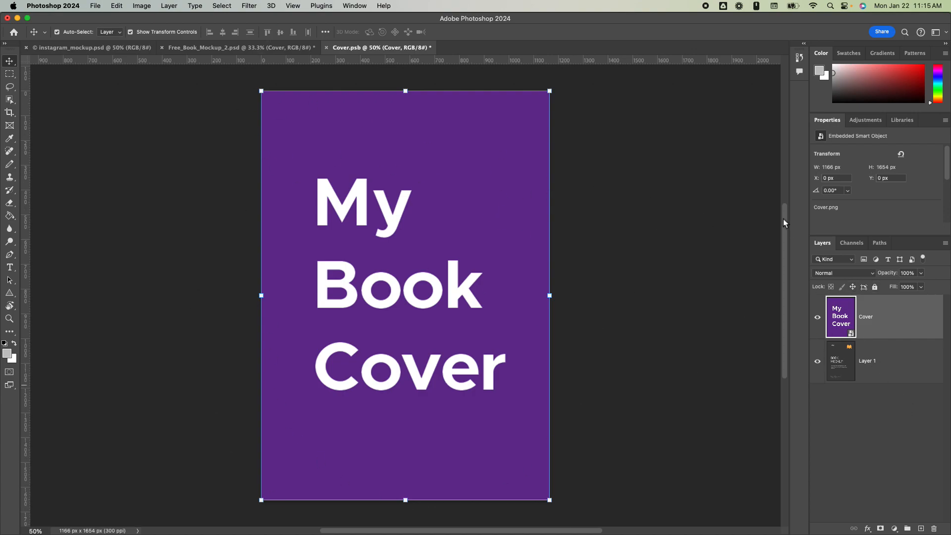
Hide Layer 1 with the placeholder artwork in Cover.psb and check the book mockup document before returning.
left_click(847, 450)
left_click(818, 361)
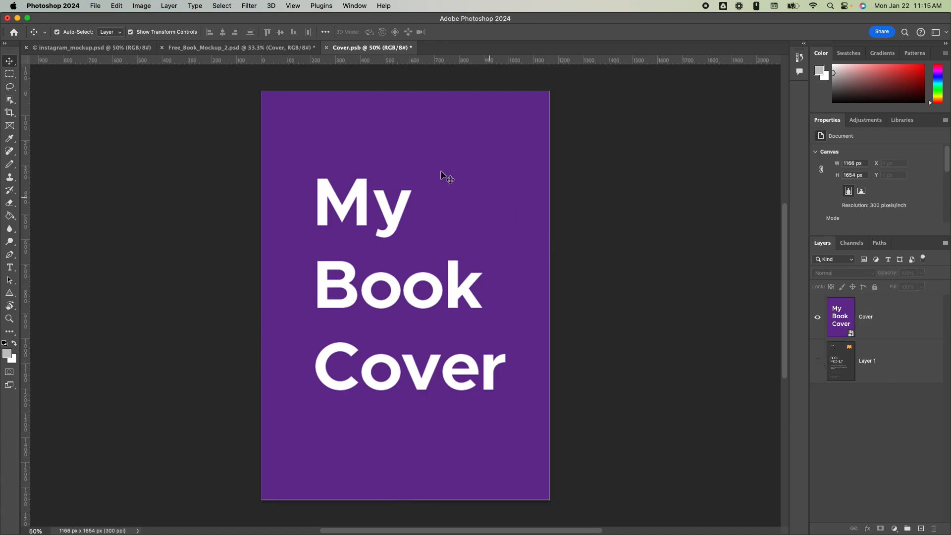
left_click(255, 47)
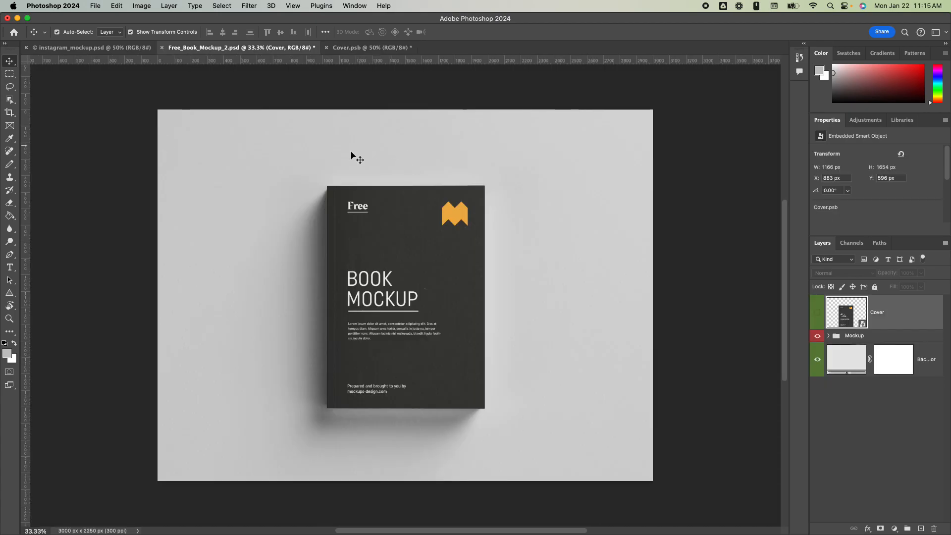
left_click(371, 47)
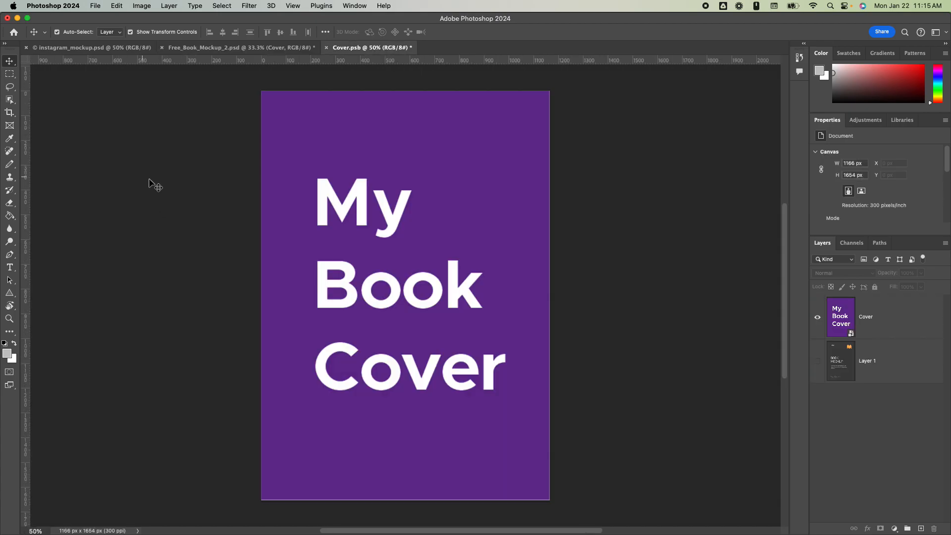
Save Cover.psb and return to Free_Book_Mockup_2.psd to view the updated cover.
left_click(95, 6)
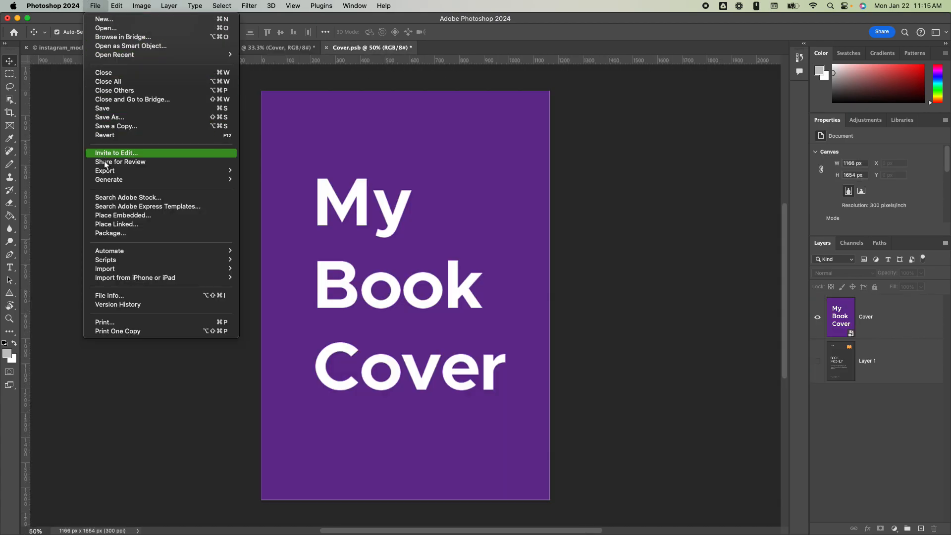
left_click(126, 109)
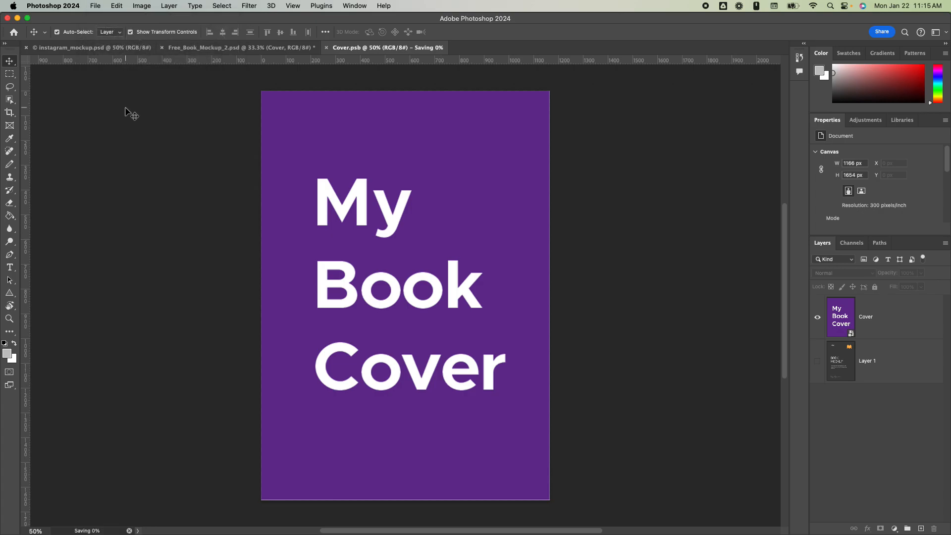
left_click(275, 48)
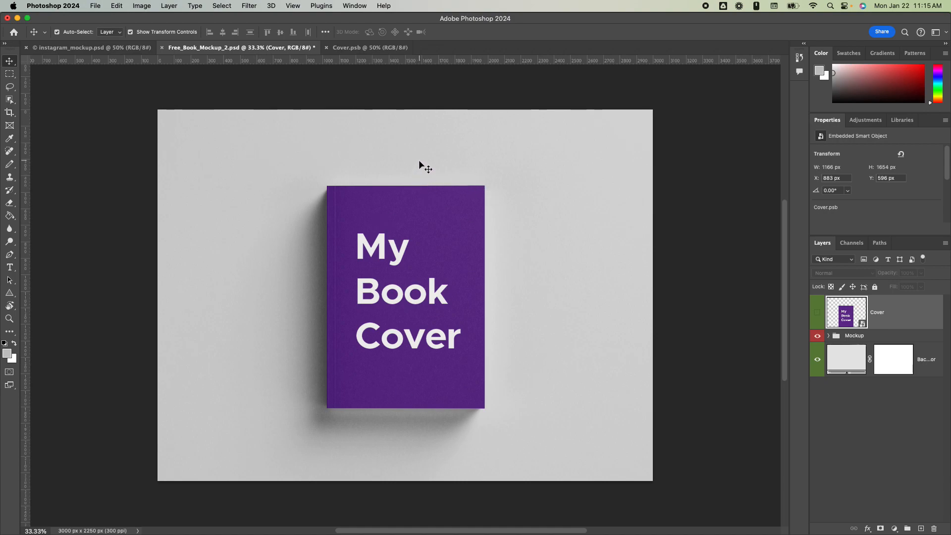
Quick-export the book mockup as a PNG named coverMockup into the Desktop's mockupDemo/covers/book_mockup folder.
left_click(96, 7)
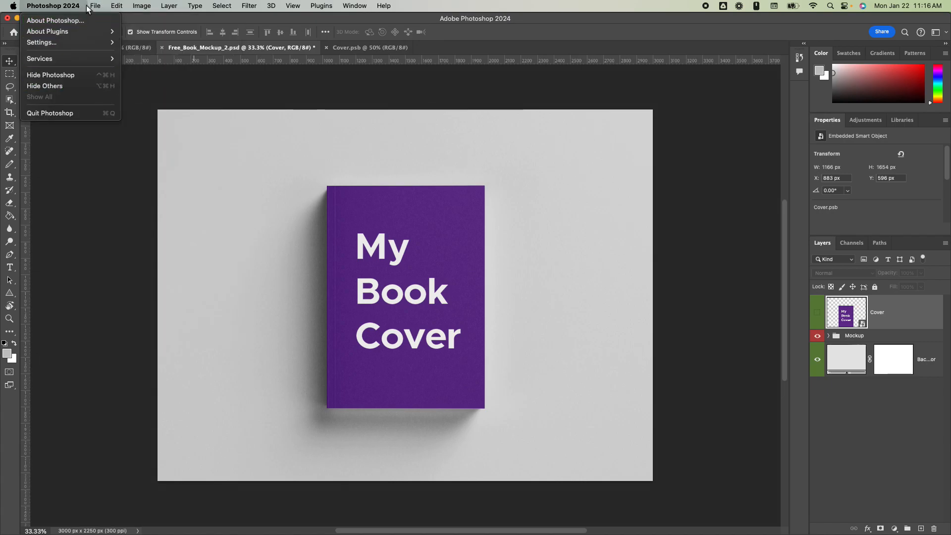
mouse_move(120, 172)
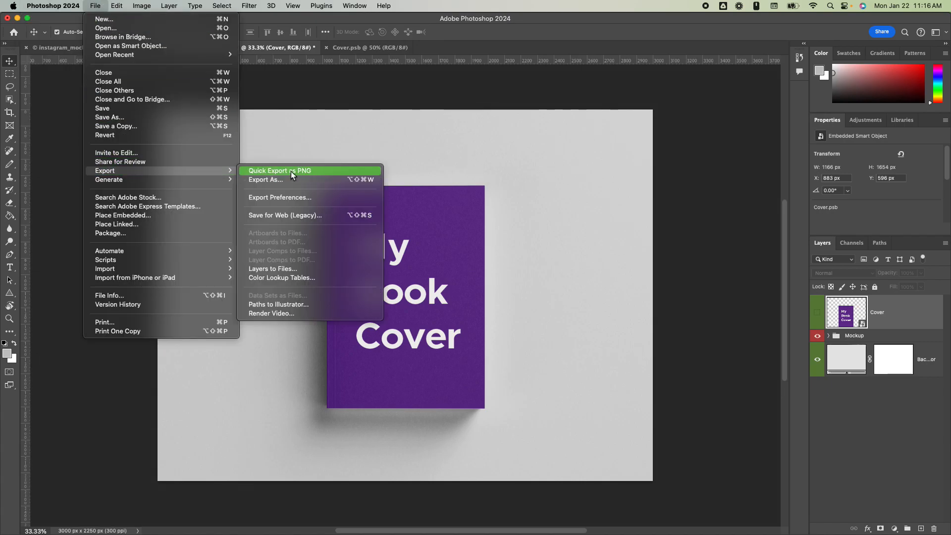
left_click(293, 171)
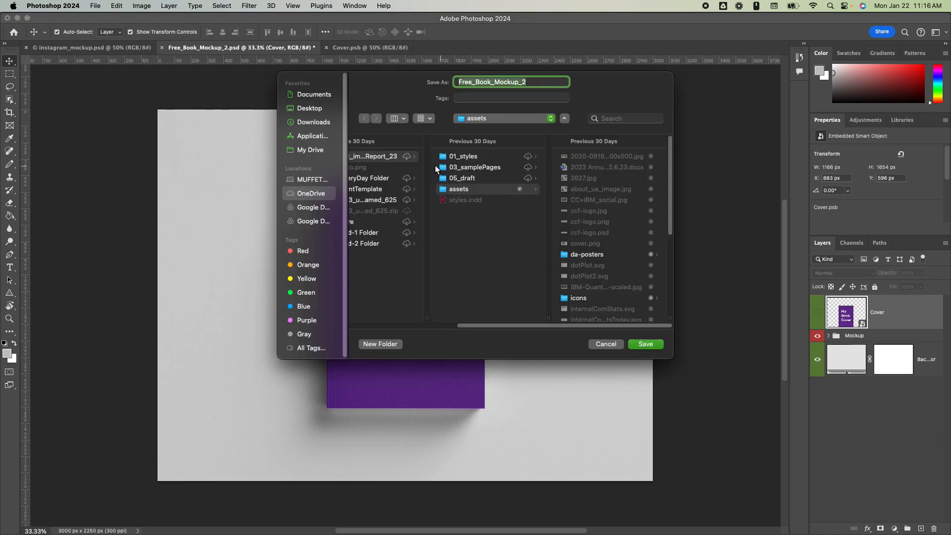
left_click(309, 108)
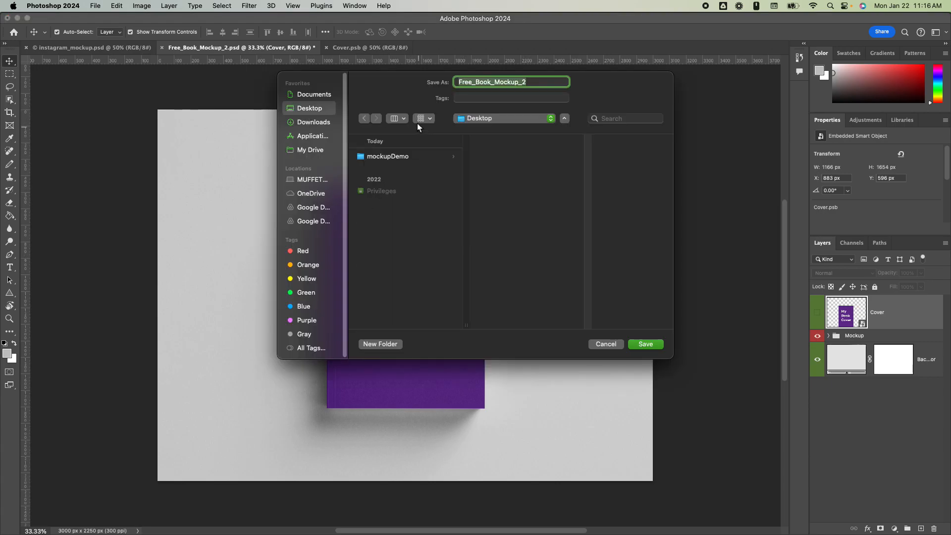
left_click(392, 156)
left_click(530, 156)
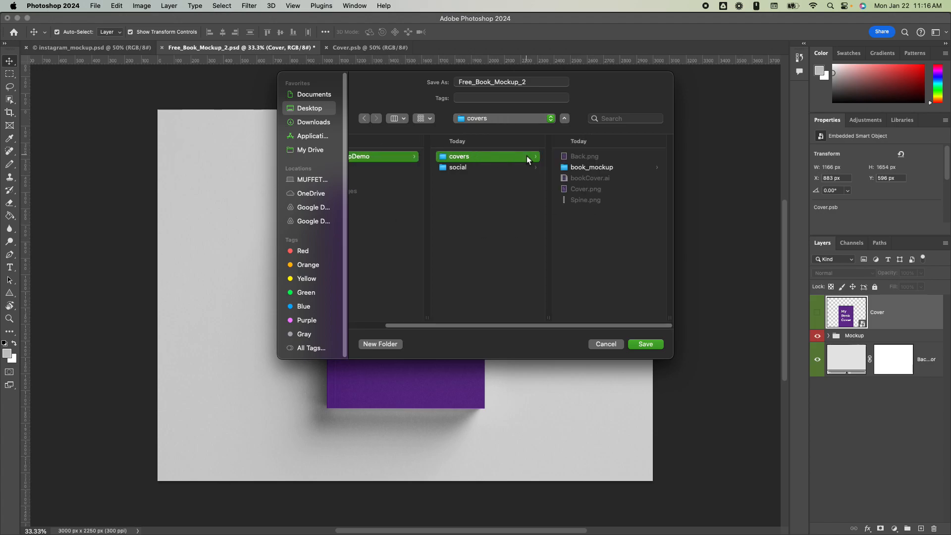
left_click(617, 166)
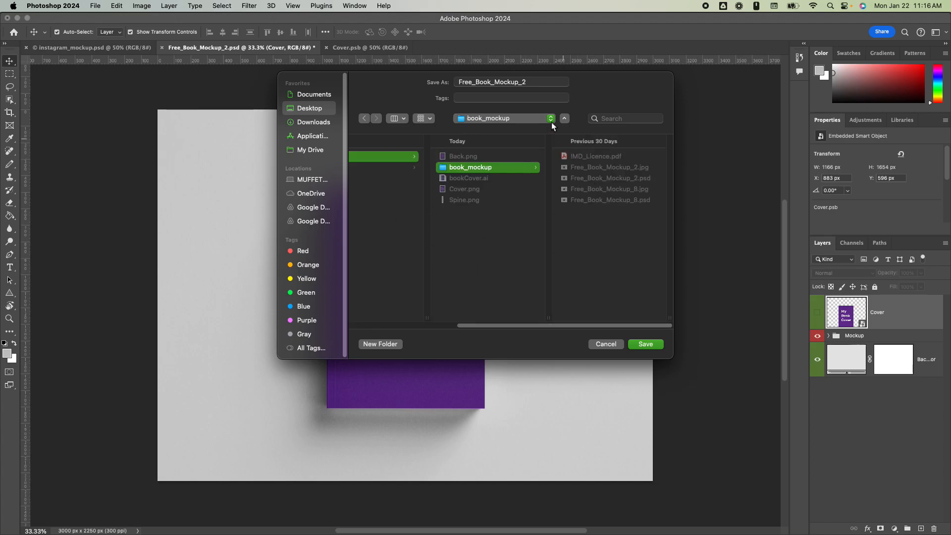
left_click_drag(534, 81, 333, 76)
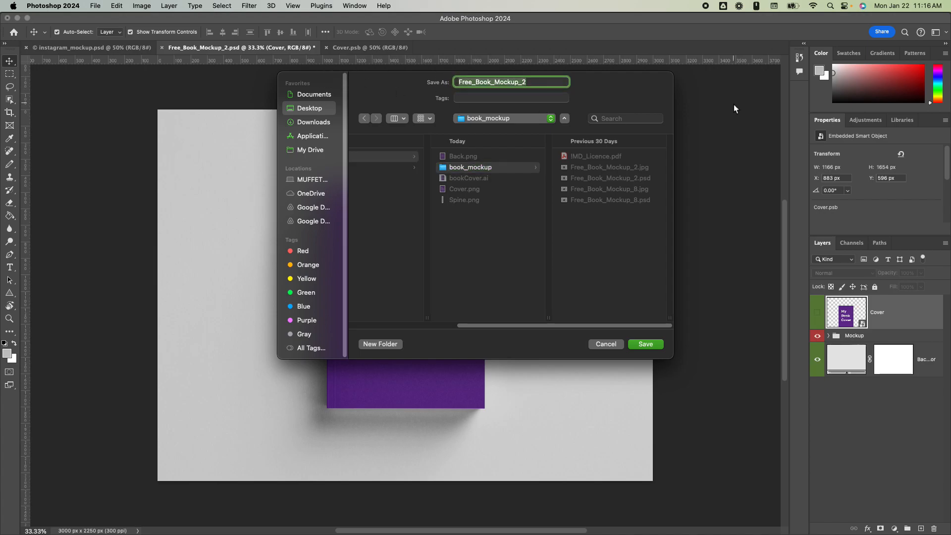
type("coverMockup")
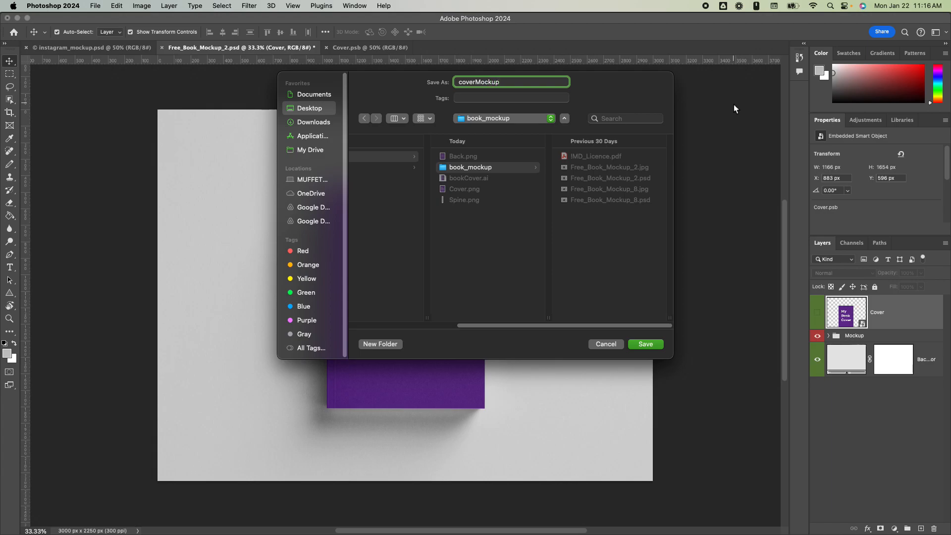
key("Return")
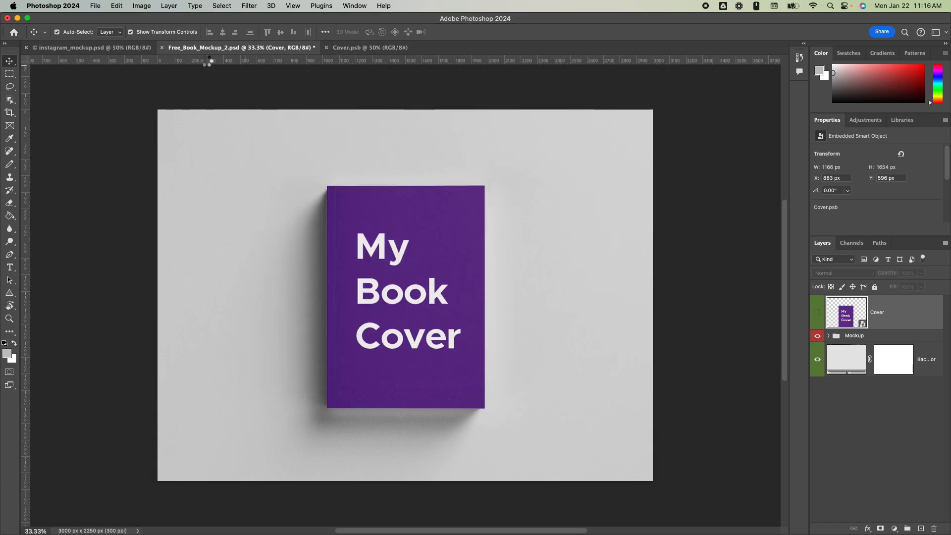
right_click(148, 79)
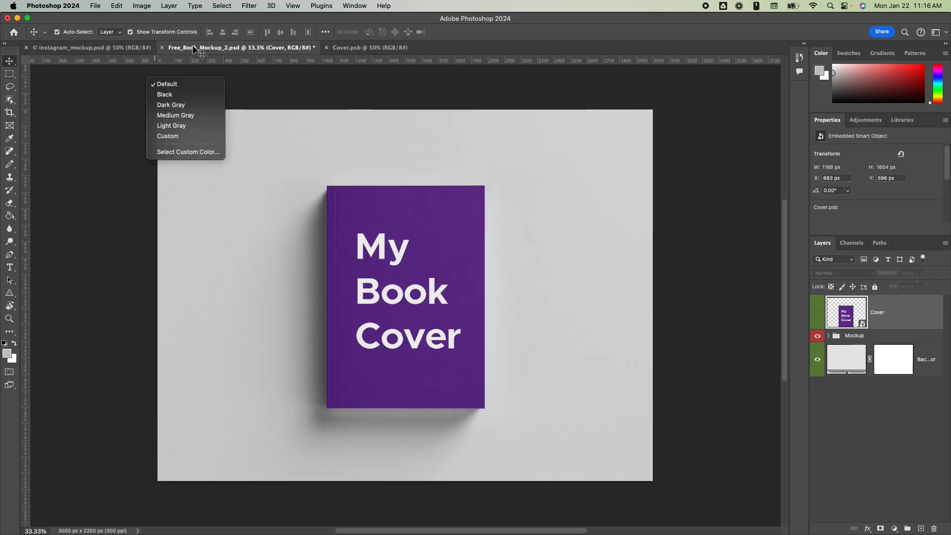
left_click(368, 20)
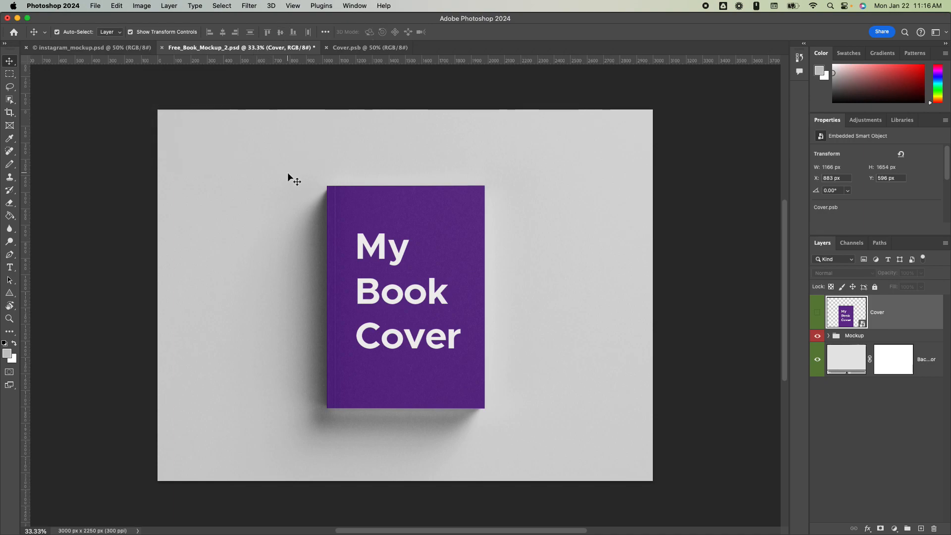
Save Free_Book_Mockup_2.psd and close both Cover.psb and the mockup document.
key("super+s")
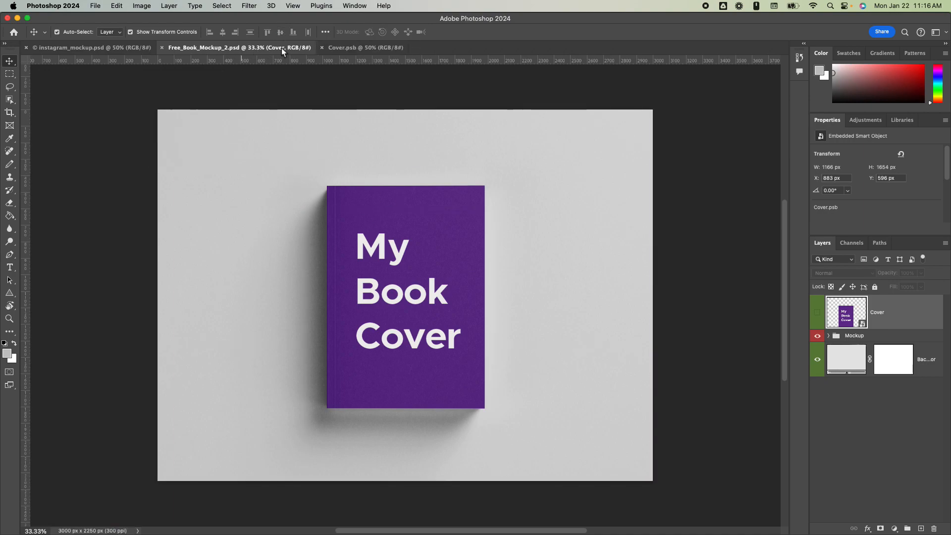
left_click(321, 48)
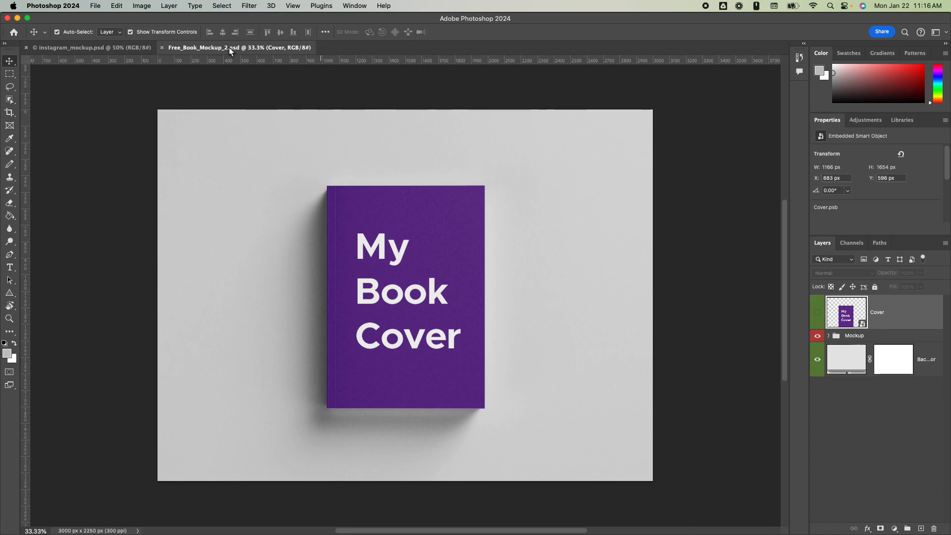
left_click(162, 47)
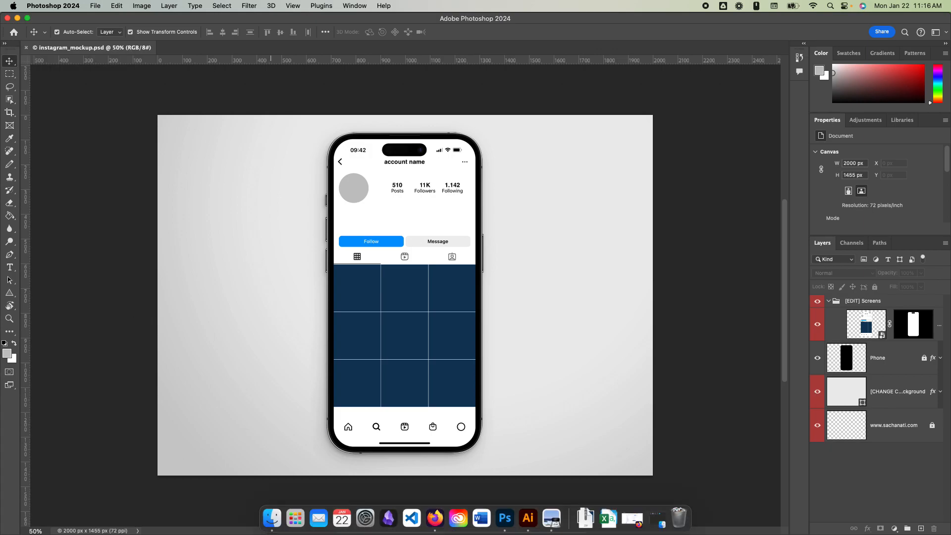
Open Free_Book_Mockup_8.psd from the book_mockup folder in Finder and open its Back cover smart object for editing.
left_click(272, 515)
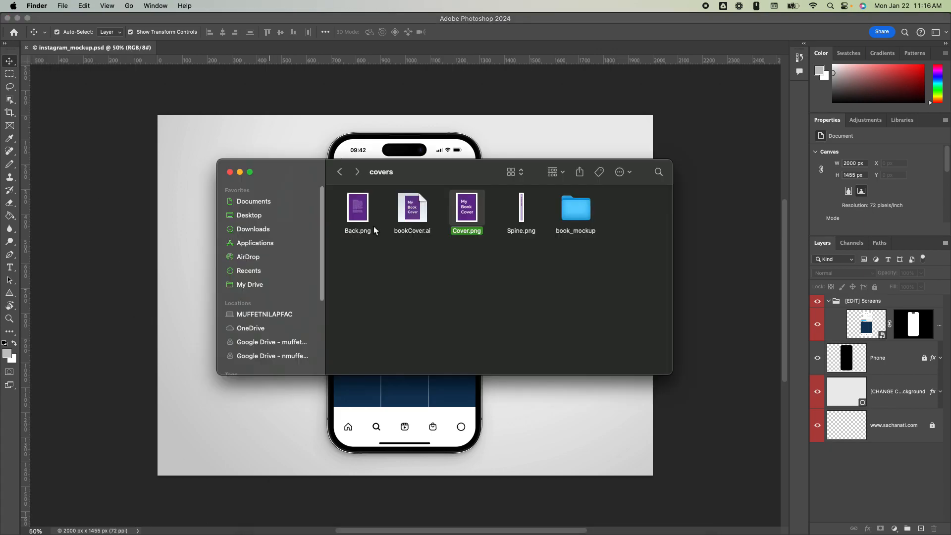
double_click(575, 209)
double_click(576, 210)
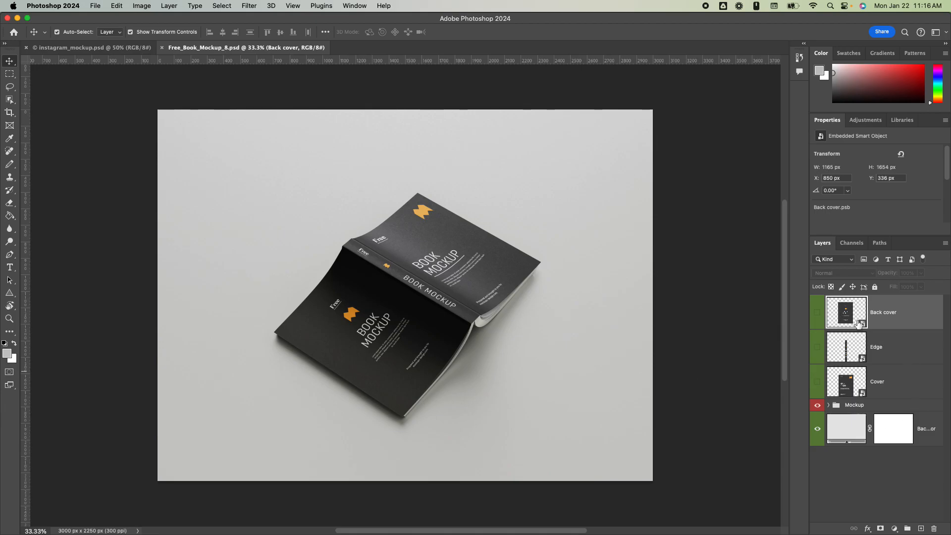
left_click(860, 359)
left_click(851, 395)
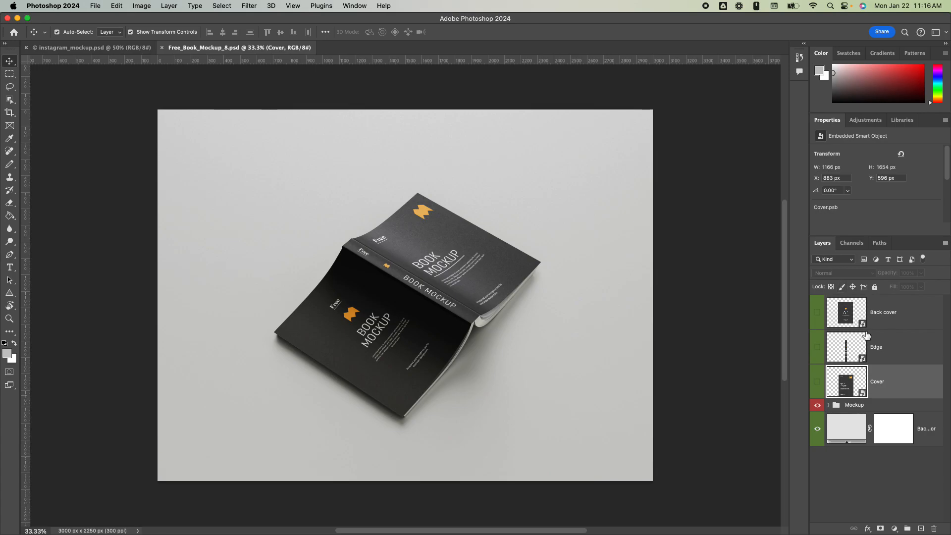
double_click(857, 313)
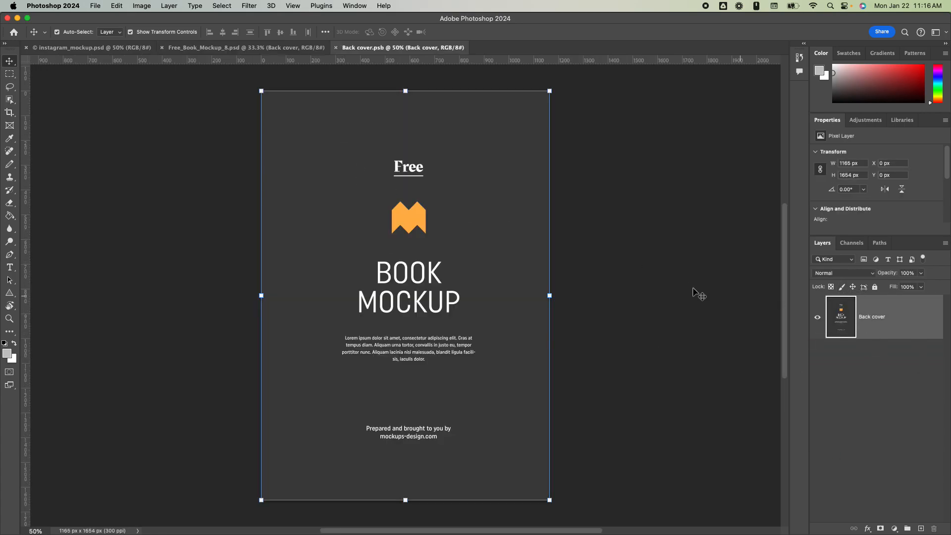
Switch to Finder, place Back.png from the covers folder into Back cover.psb, and commit the placement.
left_click(297, 515)
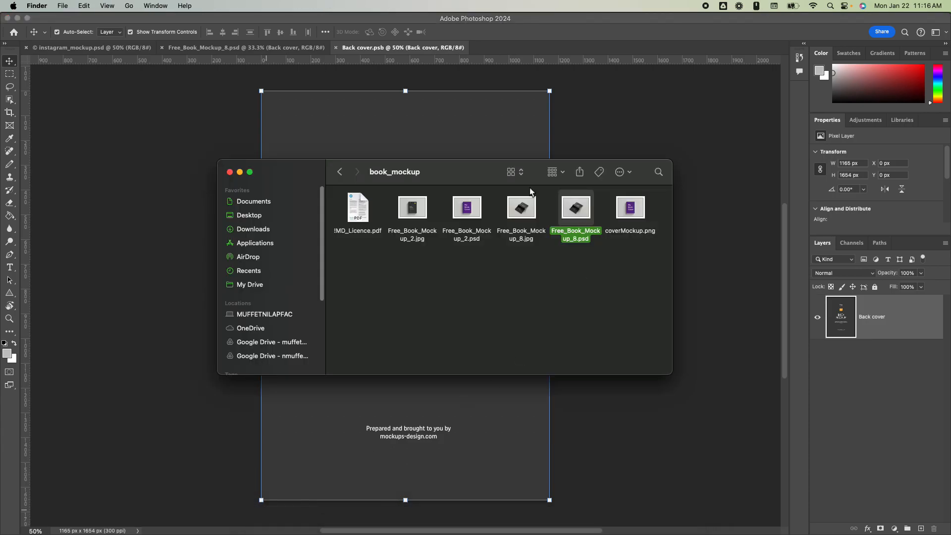
left_click_drag(462, 168, 712, 115)
left_click(404, 163)
left_click_drag(627, 146, 330, 216)
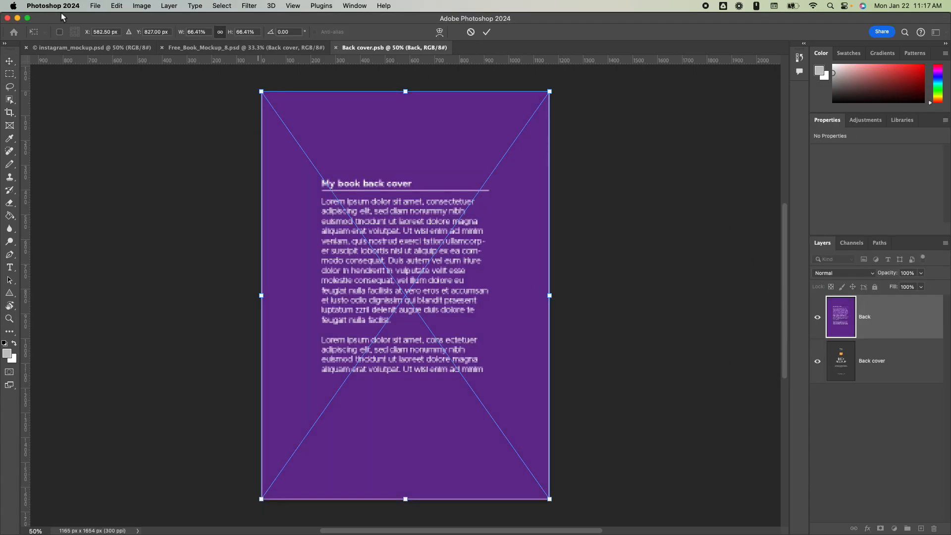
left_click(96, 6)
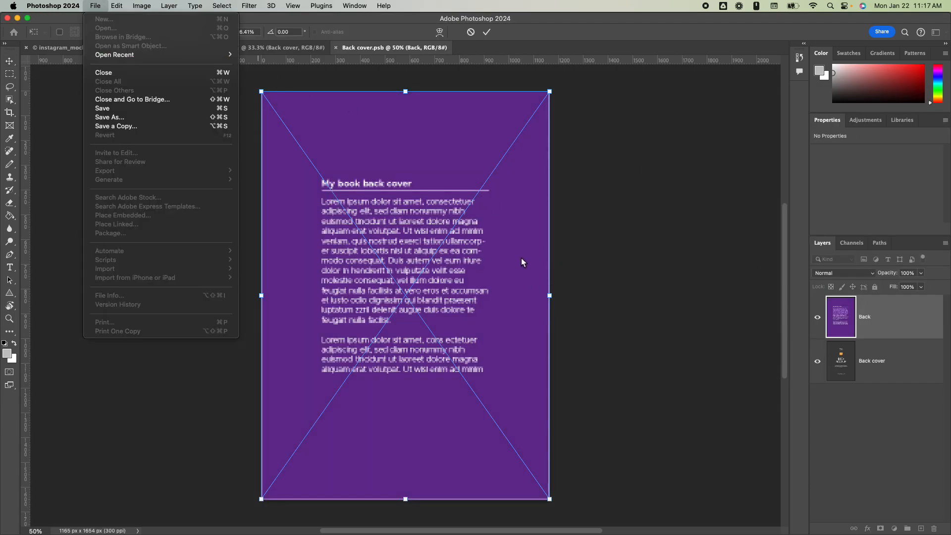
left_click(502, 237)
left_click(487, 32)
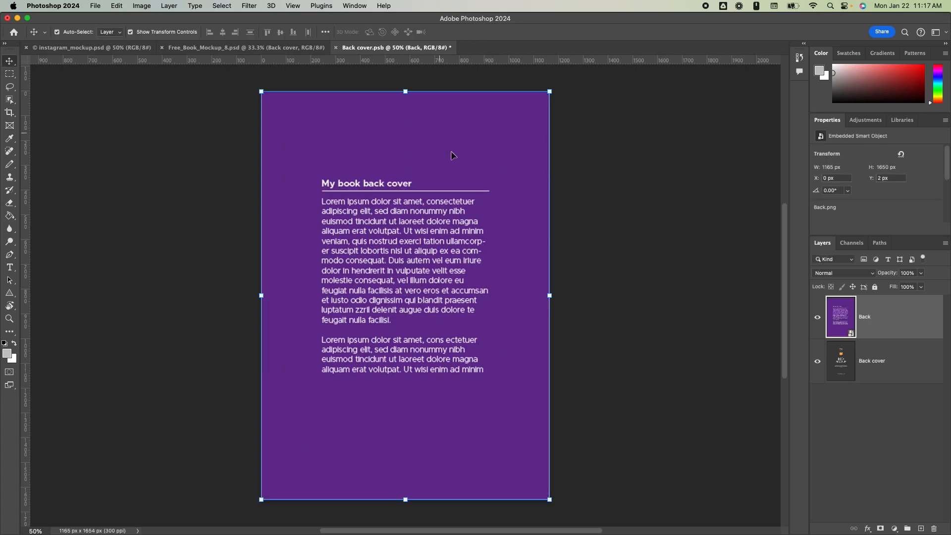
Hide the placeholder Back cover layer beneath the placed Back artwork.
left_click(818, 362)
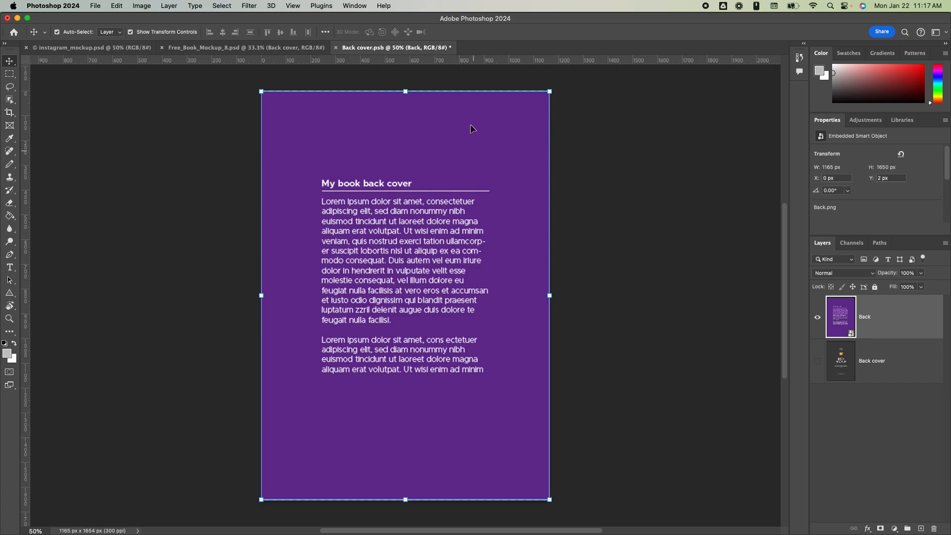
left_click(619, 138)
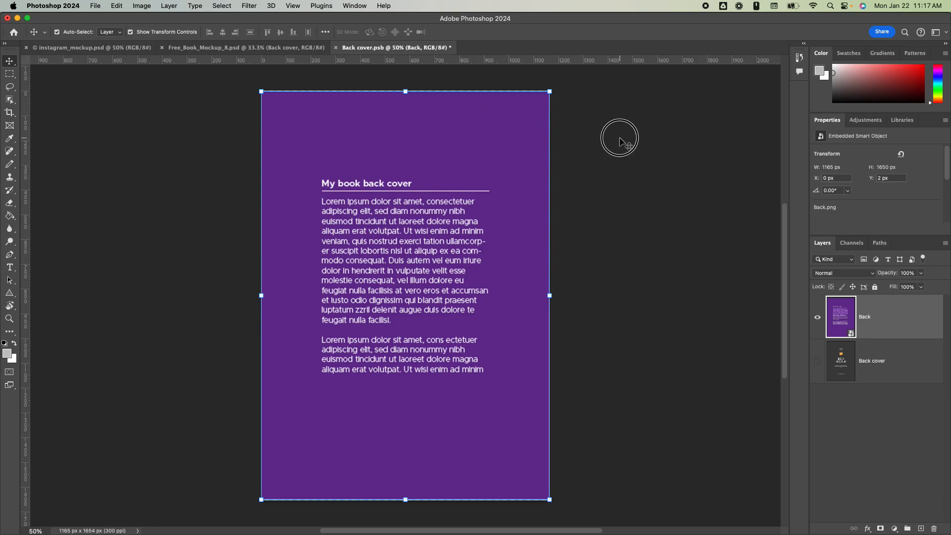
left_click(839, 312)
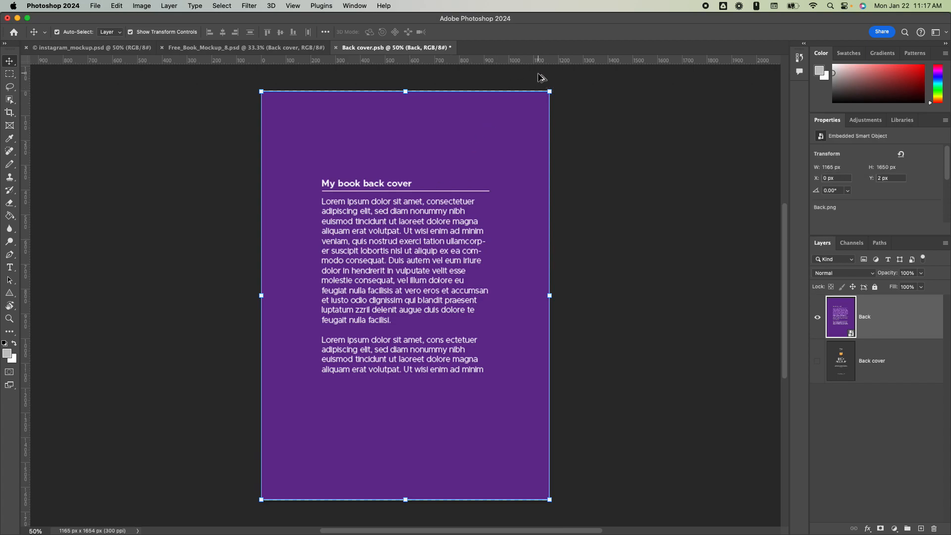
Scale the Back layer to 66.74% from its upper-left corner so it slightly overlaps the canvas edges, and commit the transform.
scroll(531, 84, "up", 15)
scroll(531, 84, "down", 15)
scroll(530, 84, "up", 6)
left_click_drag(783, 270, 773, 155)
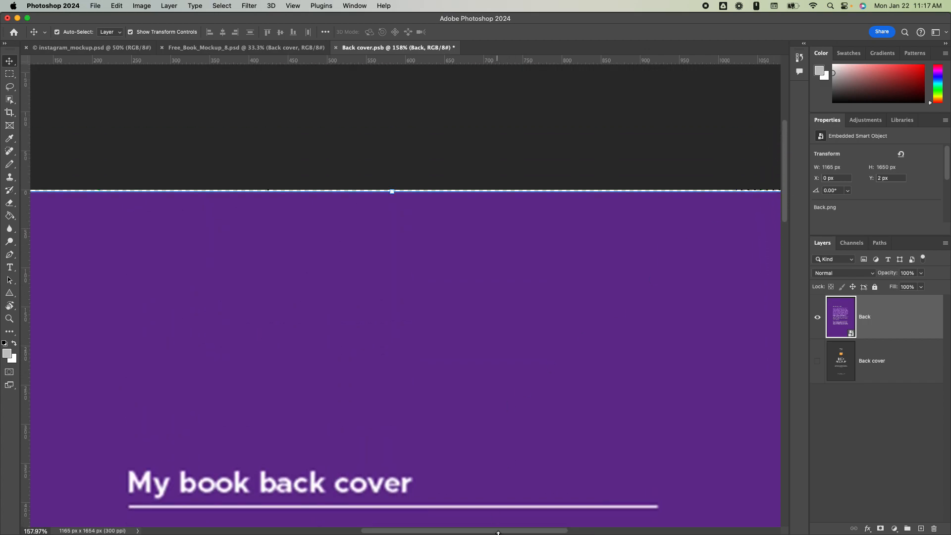
left_click_drag(506, 529, 431, 529)
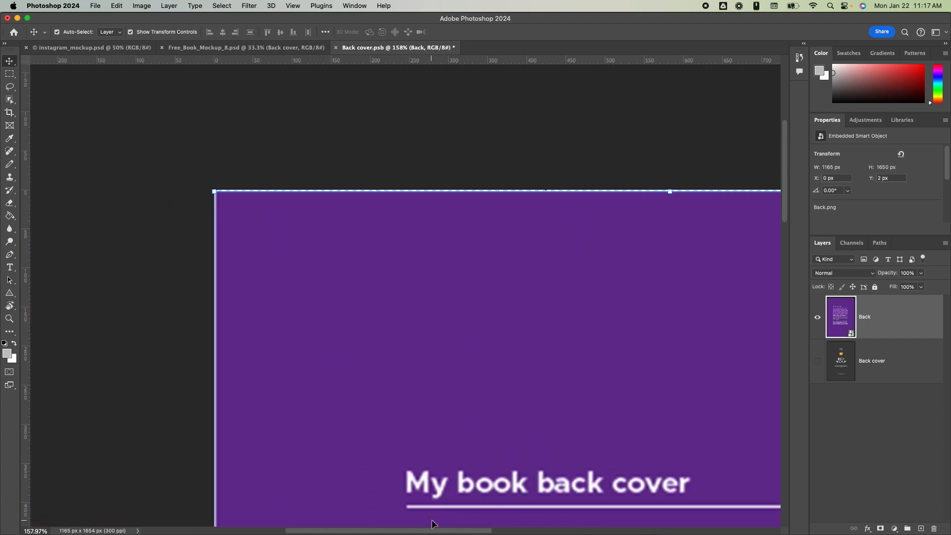
left_click_drag(214, 192, 214, 191)
left_click(487, 32)
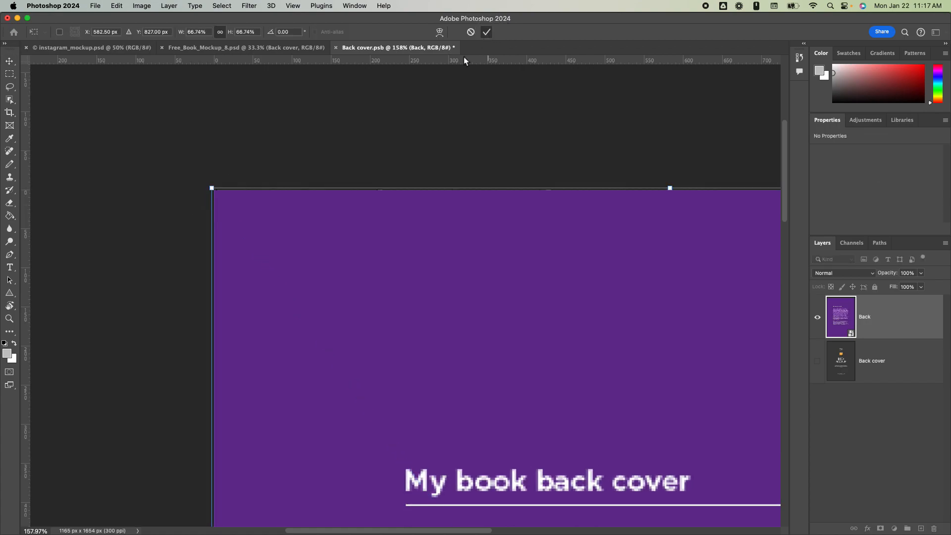
Check the artwork's remaining edges, save Back cover.psb, and return to Free_Book_Mockup_8.psd.
left_click_drag(499, 532, 660, 447)
left_click_drag(786, 175, 775, 233)
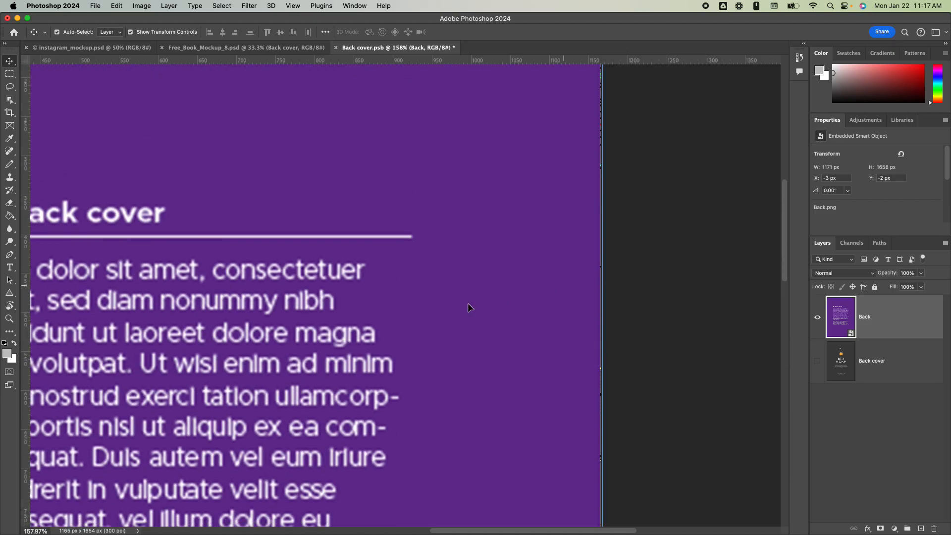
key("super+0")
left_click_drag(485, 528, 404, 526)
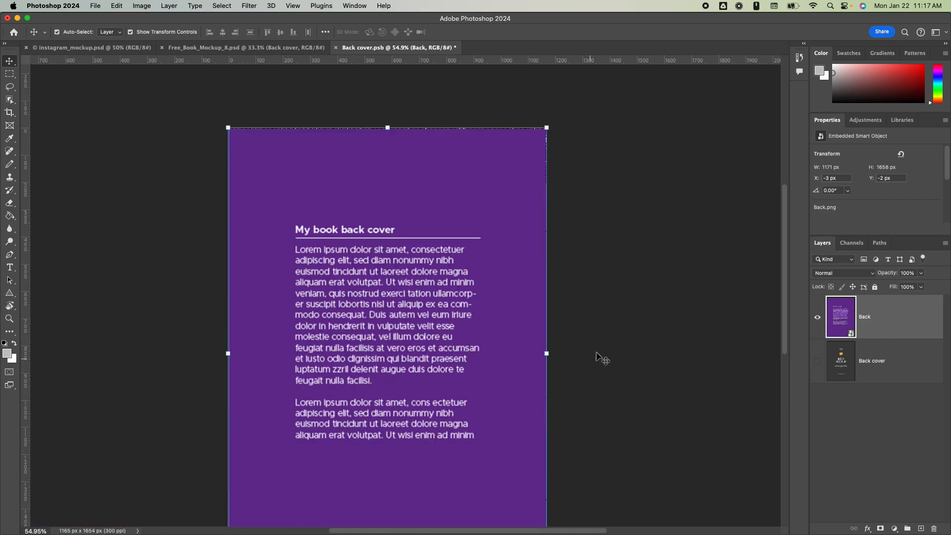
scroll(574, 230, "down", 2)
key("super+s")
left_click(261, 47)
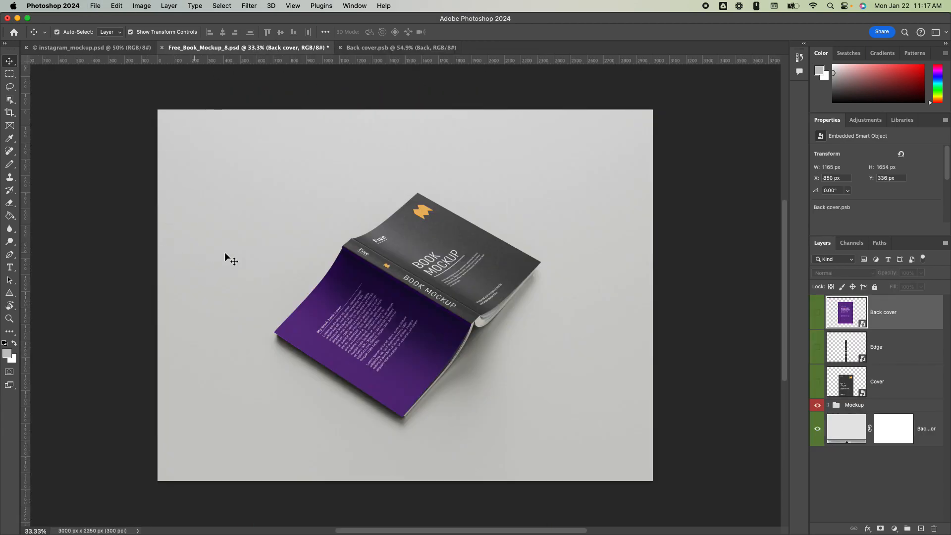
Open the Edge smart object, place Spine.png from the covers folder in Finder, and commit the placement.
double_click(846, 339)
mouse_move(297, 528)
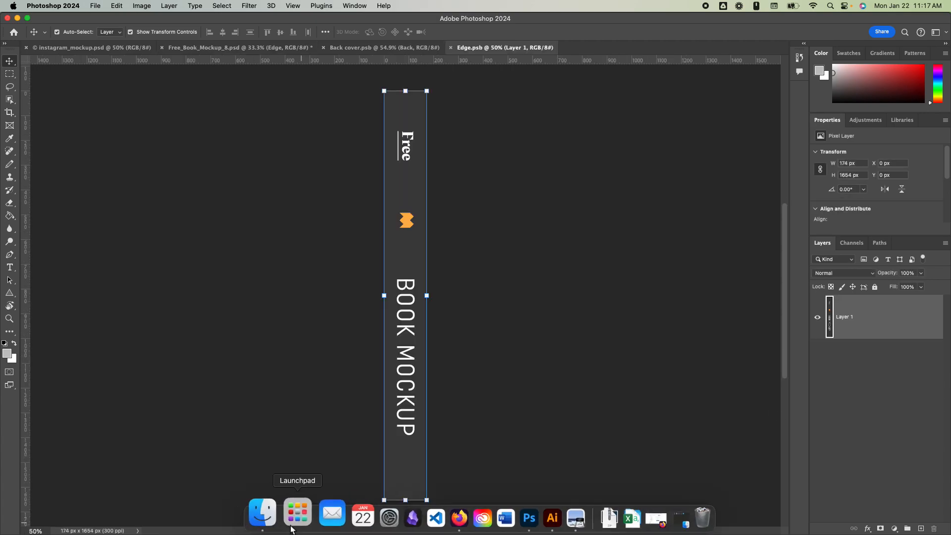
left_click(260, 515)
left_click_drag(792, 146, 409, 307)
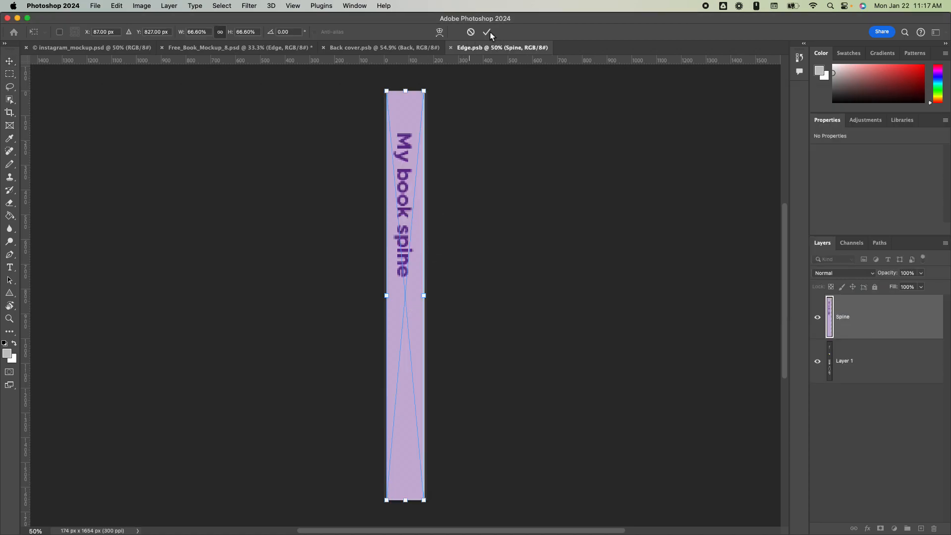
left_click(487, 32)
Scale the Spine artwork to about 80% to fill the canvas width and move it down to the canvas's top edge.
left_click_drag(423, 498, 449, 512)
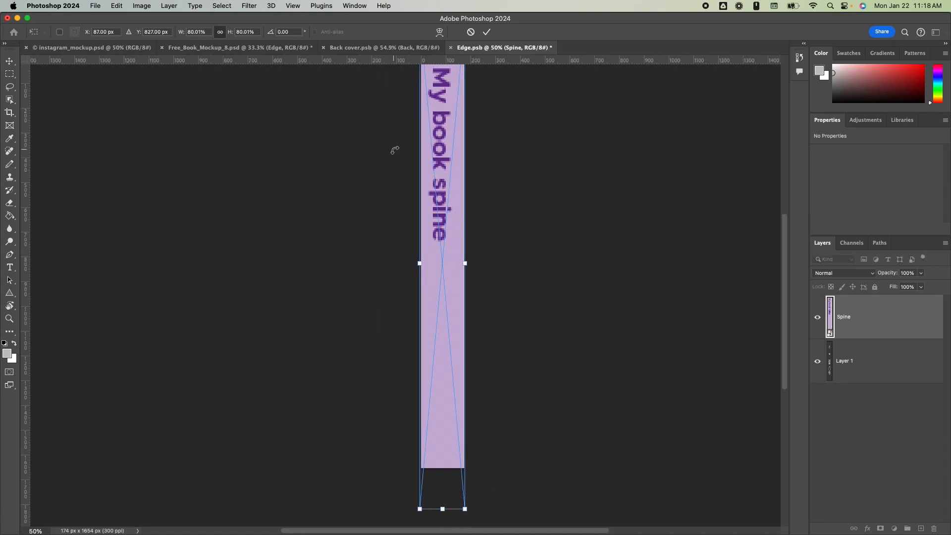
scroll(403, 239, "up", 5)
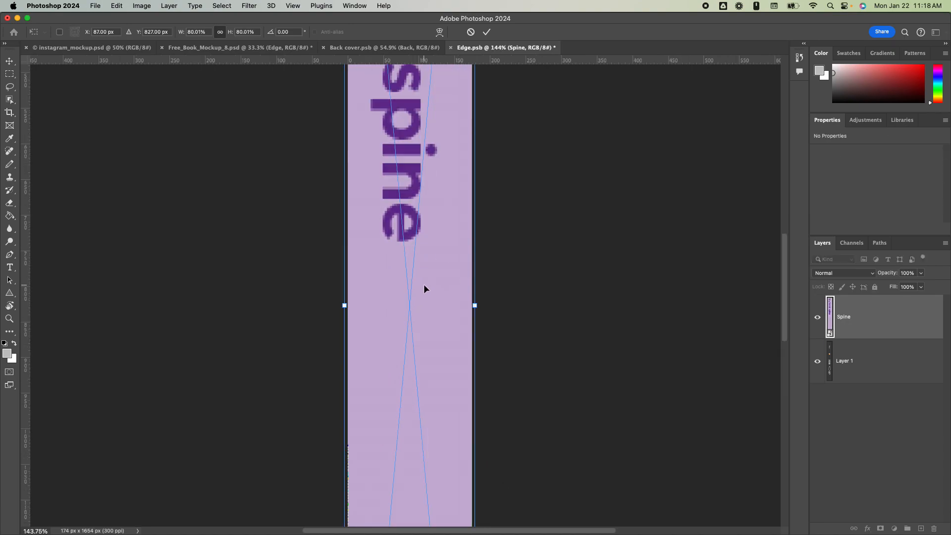
scroll(423, 258, "down", 5)
scroll(420, 266, "up", 2)
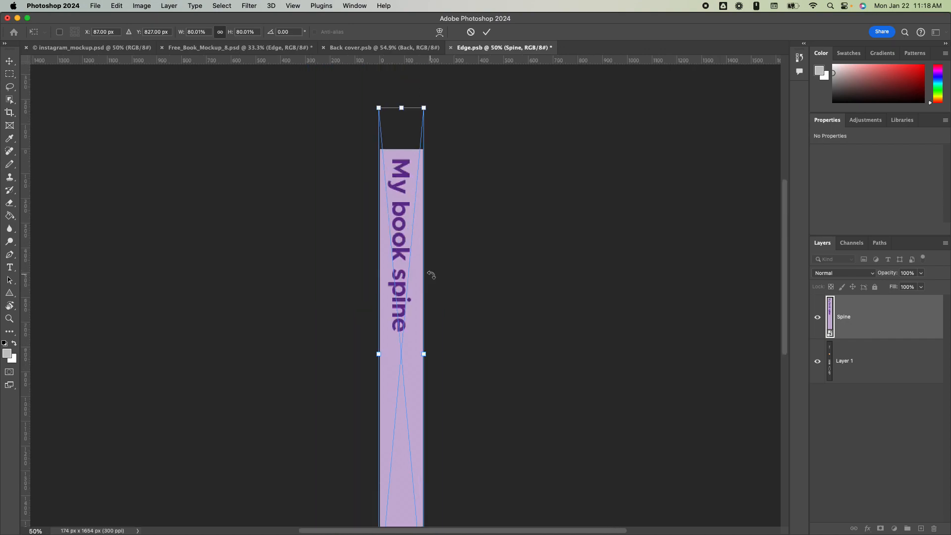
scroll(405, 274, "down", 3)
scroll(403, 266, "up", 3)
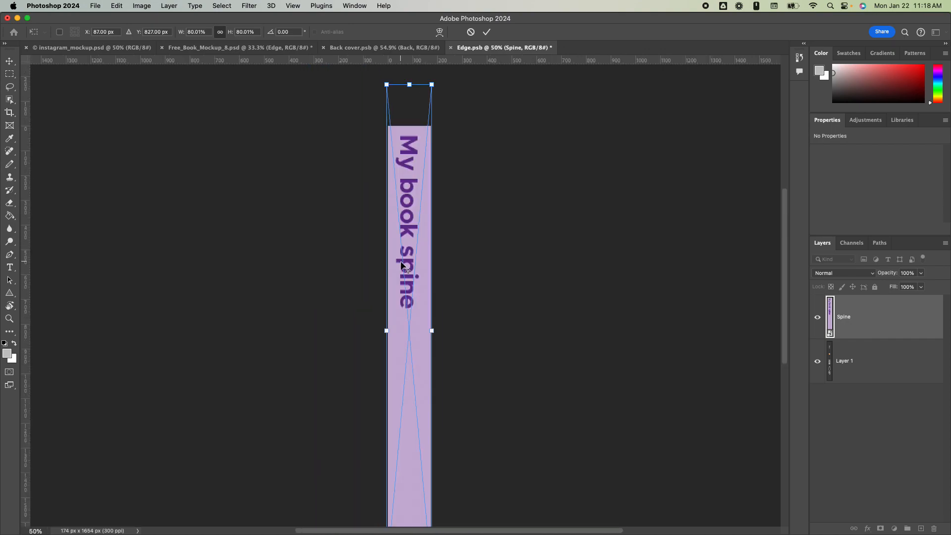
left_click_drag(414, 236, 412, 311)
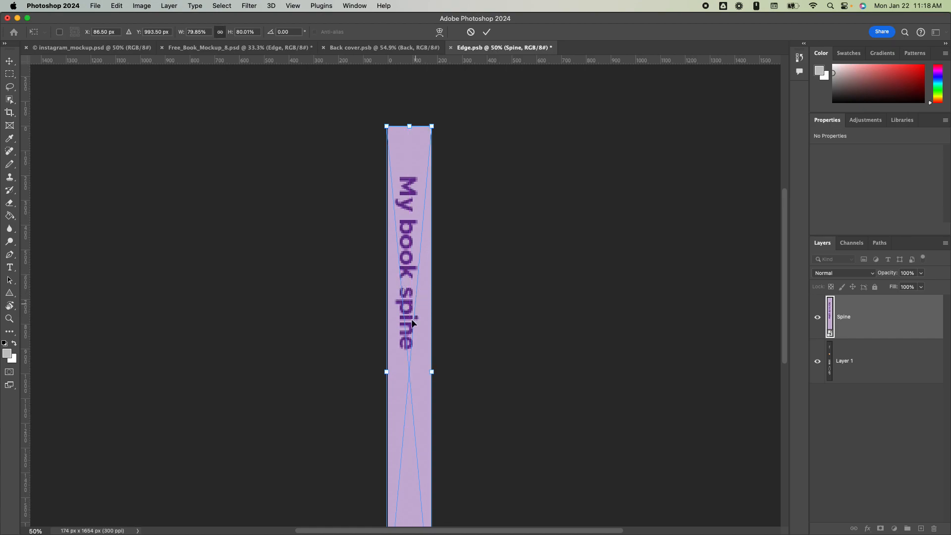
Adjust the Spine artwork's sides to 78.64% width with its left side on the canvas edge, and commit the transform.
scroll(403, 362, "up", 3)
left_click_drag(354, 388, 358, 388)
mouse_move(487, 388)
left_mouse_down()
mouse_move(469, 387)
mouse_move(489, 389)
left_mouse_up()
left_click_drag(490, 390, 487, 388)
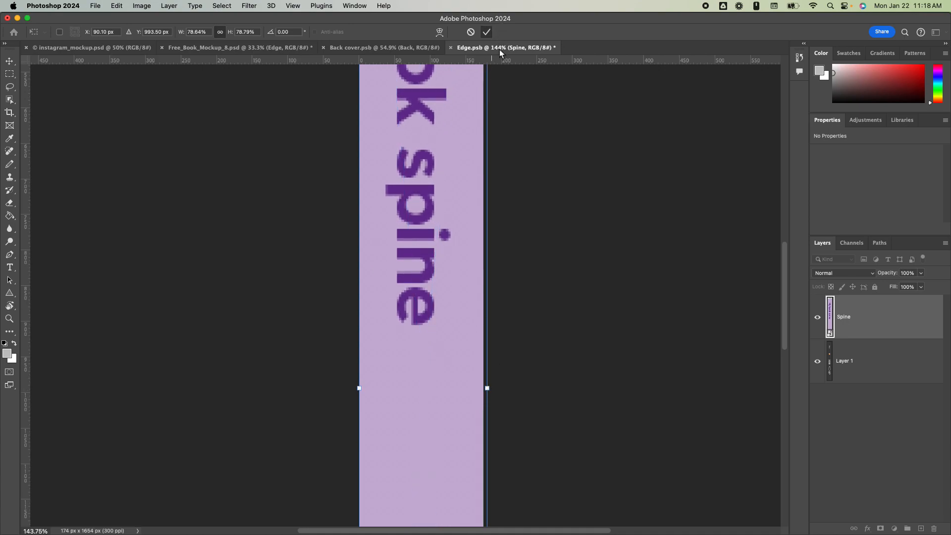
left_click(487, 31)
key("super+minus")
key("super+minus")
key("super+minus")
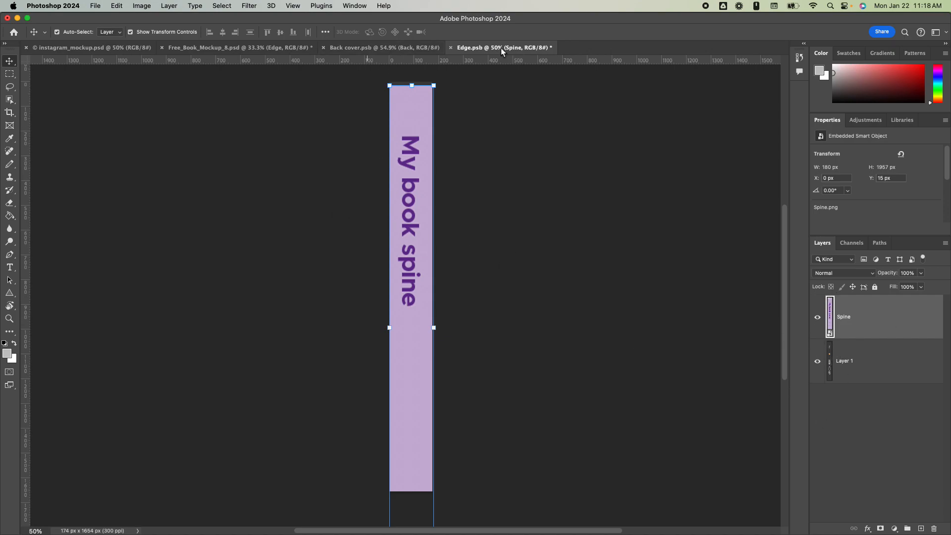
Save Edge.psb and return to Free_Book_Mockup_8.psd to view the updated spine.
key("super+s")
left_click(499, 196, "super")
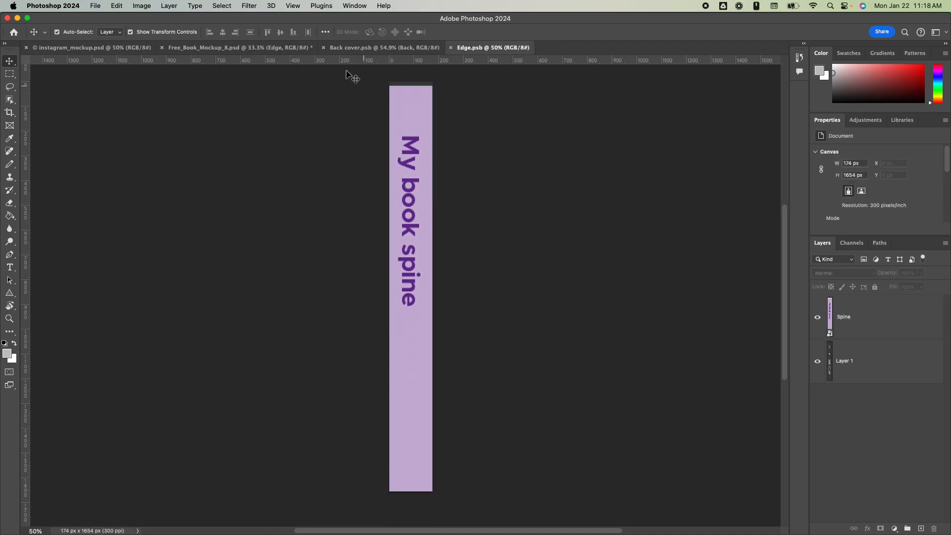
left_click(349, 49)
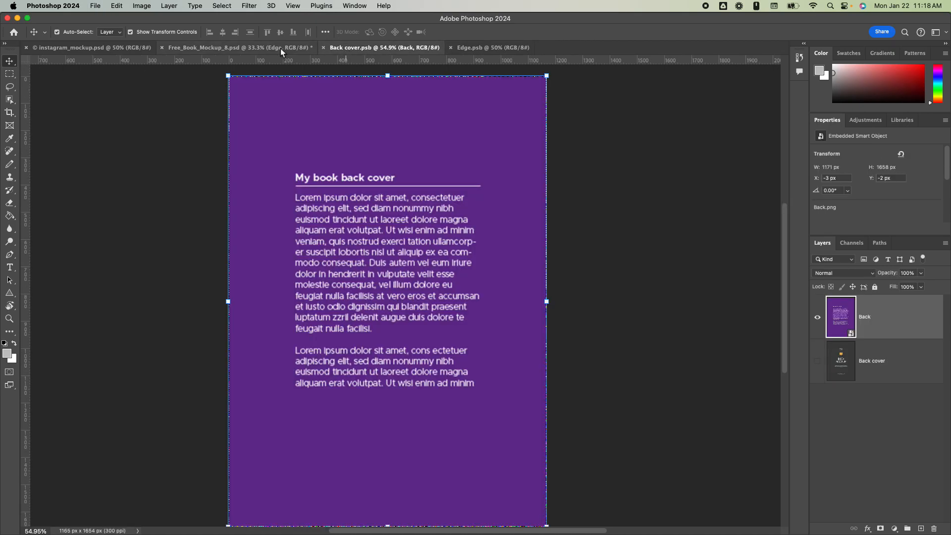
left_click(231, 46)
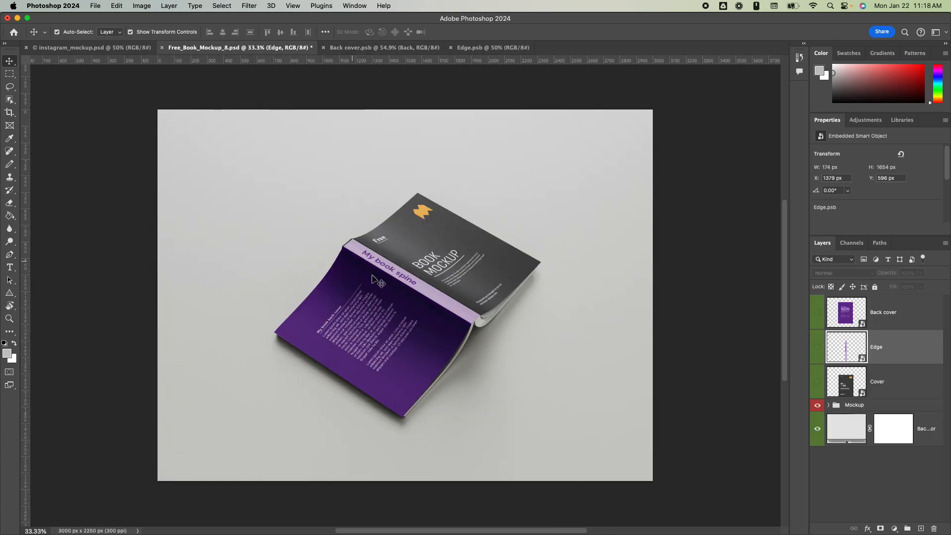
Return to Edge.psb and move the Spine artwork up to Y 0 px at the canvas's top edge.
left_click(478, 48)
left_click(408, 136)
left_click_drag(408, 139, 408, 134)
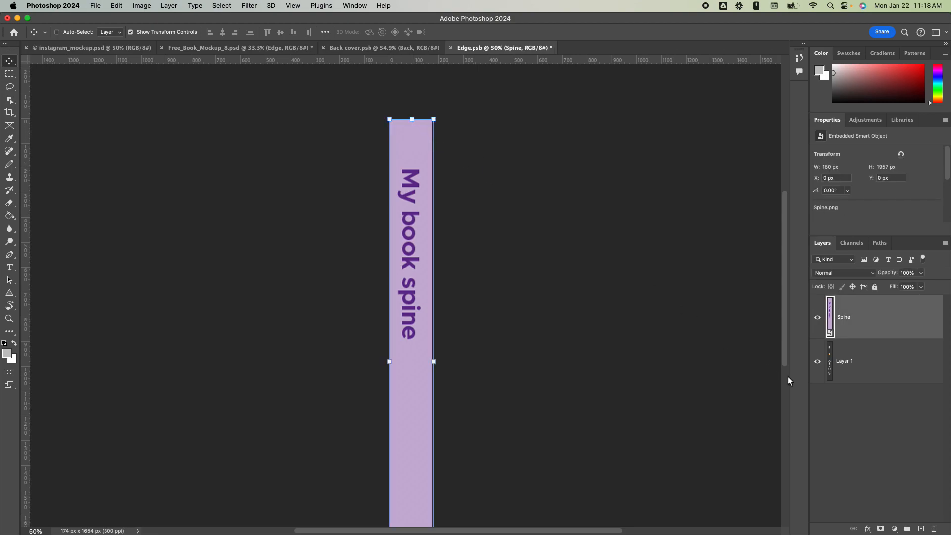
Hide the placeholder Layer 1 in Edge.psb, check the spine artwork, and switch back to Free_Book_Mockup_8.psd.
left_click(817, 361)
scroll(516, 243, "down", 3)
scroll(515, 243, "up", 3)
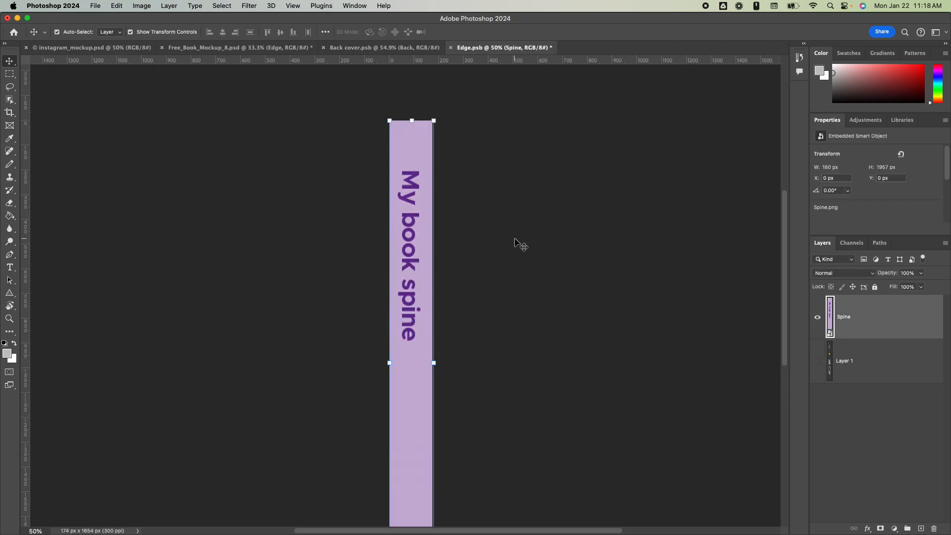
left_click(237, 47)
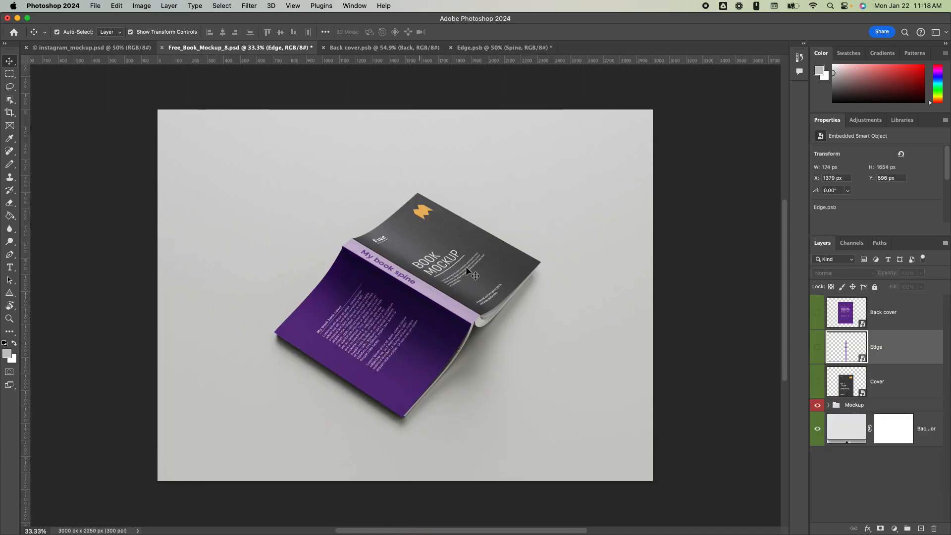
Open the Cover smart object's contents, place Cover.png from the covers folder over the canvas, and commit the placement.
double_click(844, 394)
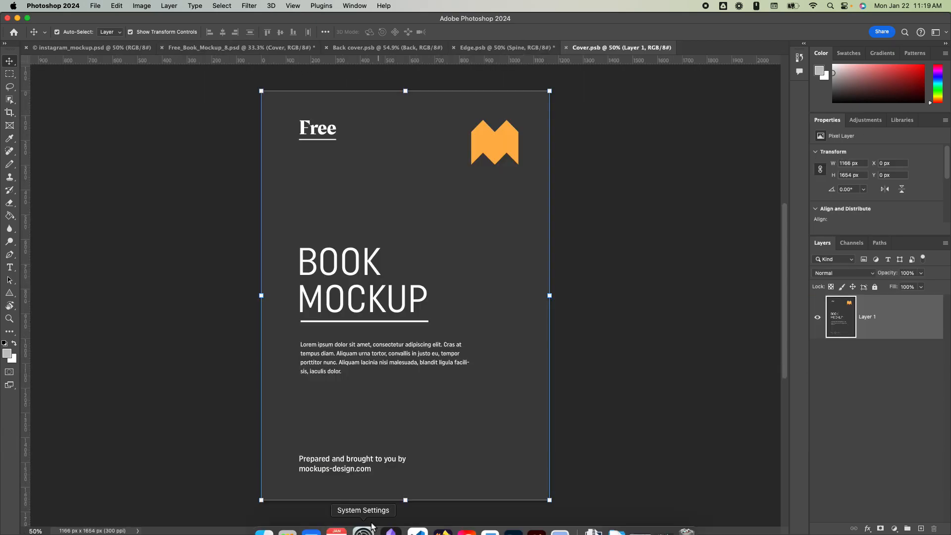
left_click(255, 521)
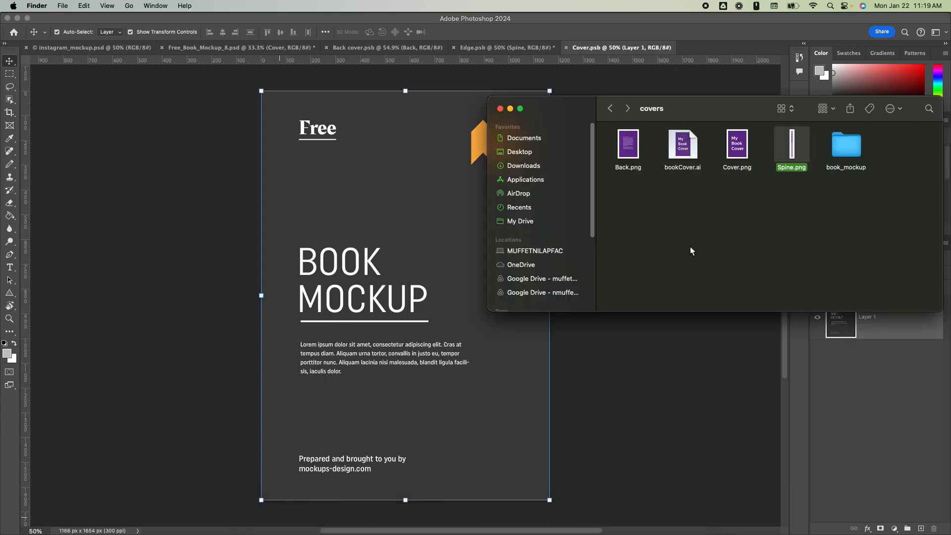
left_click_drag(737, 144, 375, 288)
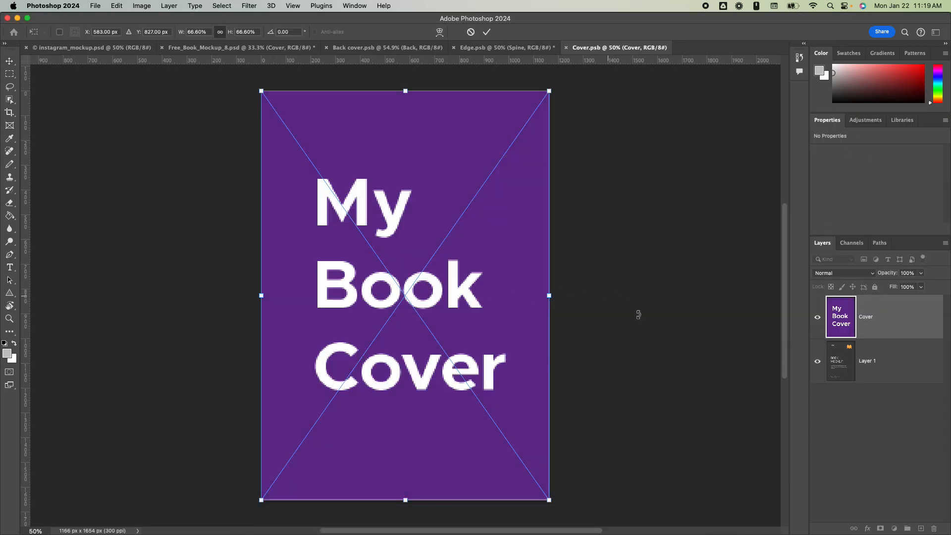
left_click(487, 32)
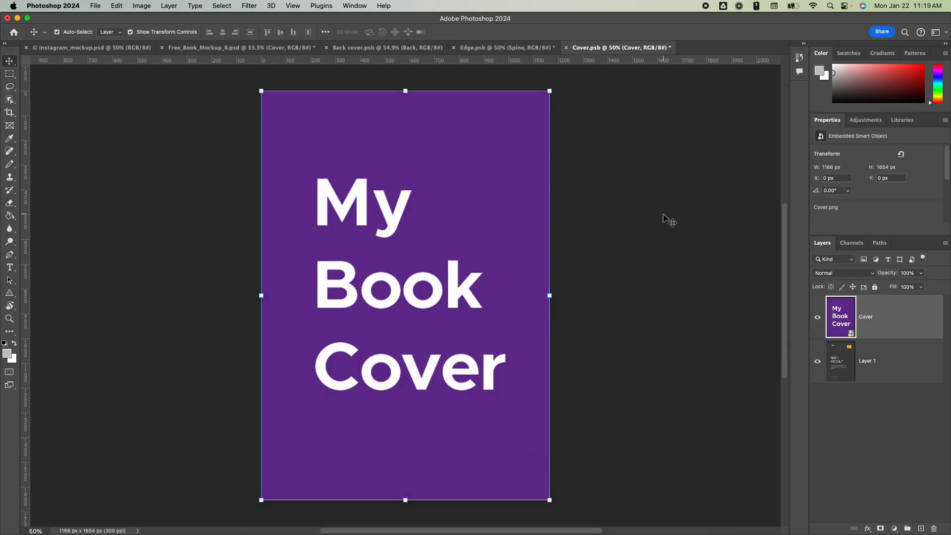
Hide the placeholder Layer 1 and save Cover.psb, then return to Free_Book_Mockup_8.psd with no layer selected.
left_click(665, 246)
left_click(817, 361)
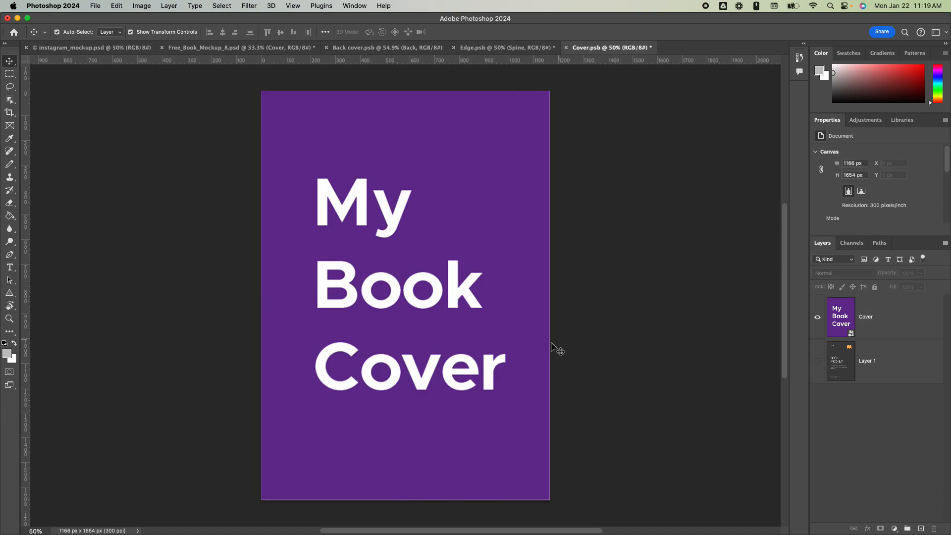
left_click(535, 389)
key("cmd+s")
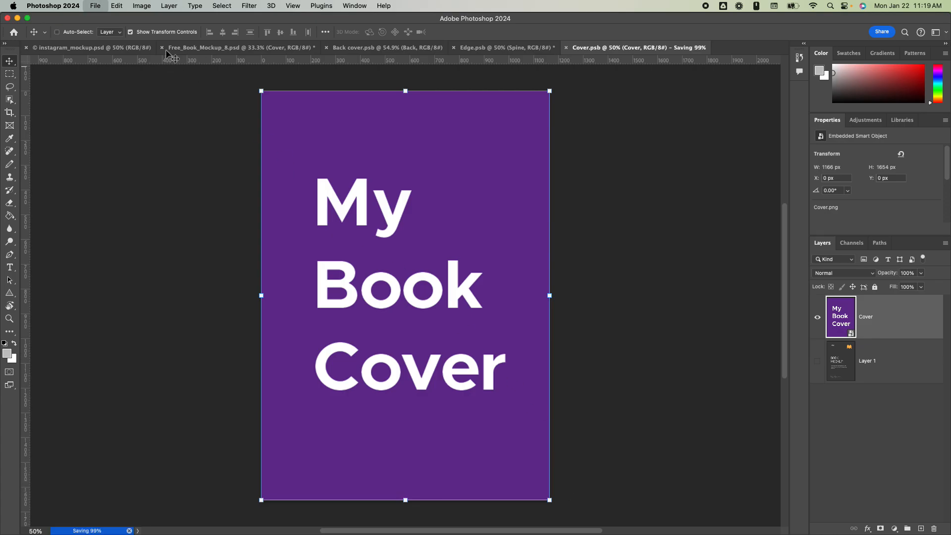
left_click(254, 47)
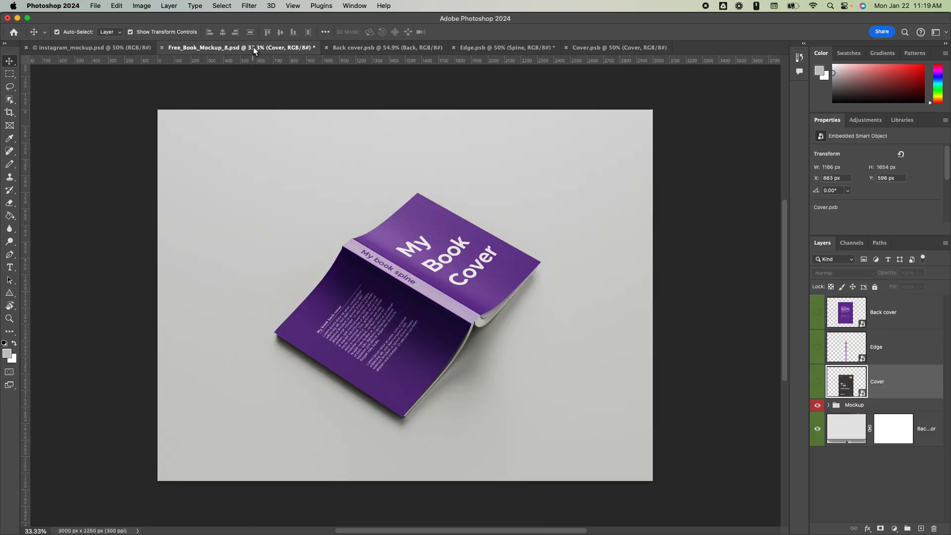
left_click(625, 337)
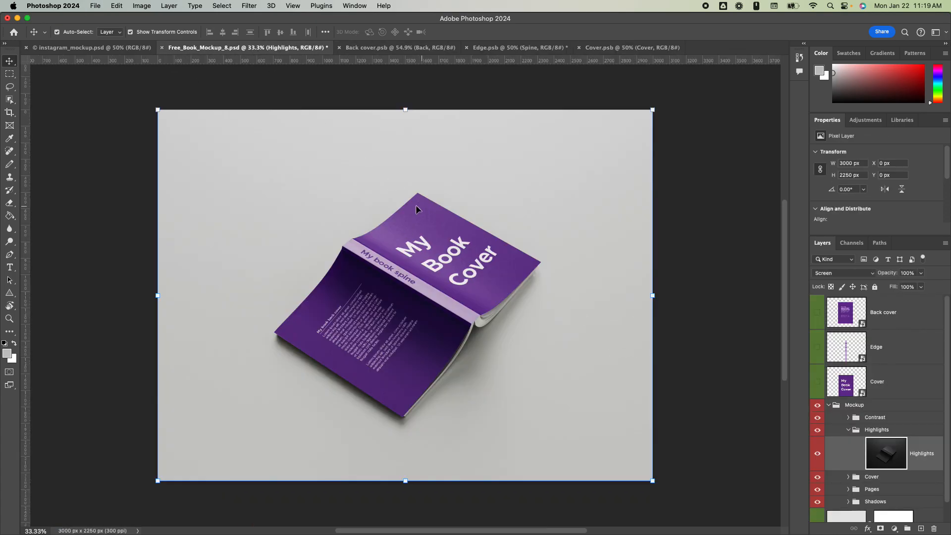
left_click(720, 314)
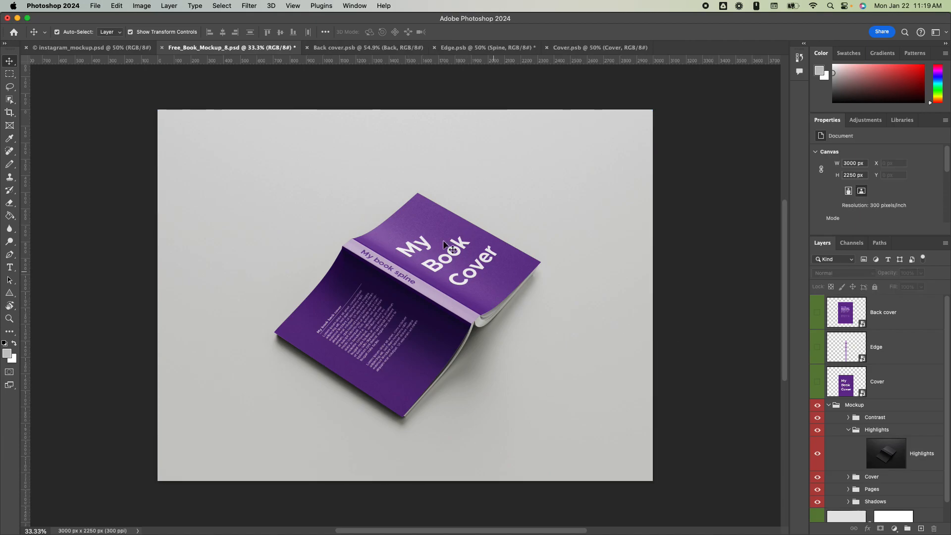
Quick-export the finished book mockup as a PNG named coverMockup-2 in the book_mockup folder.
left_click(95, 6)
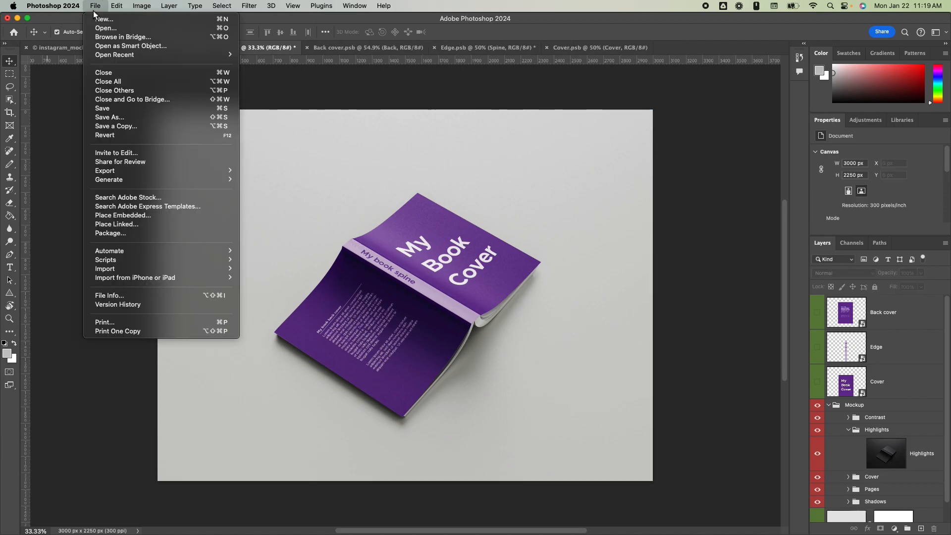
mouse_move(141, 171)
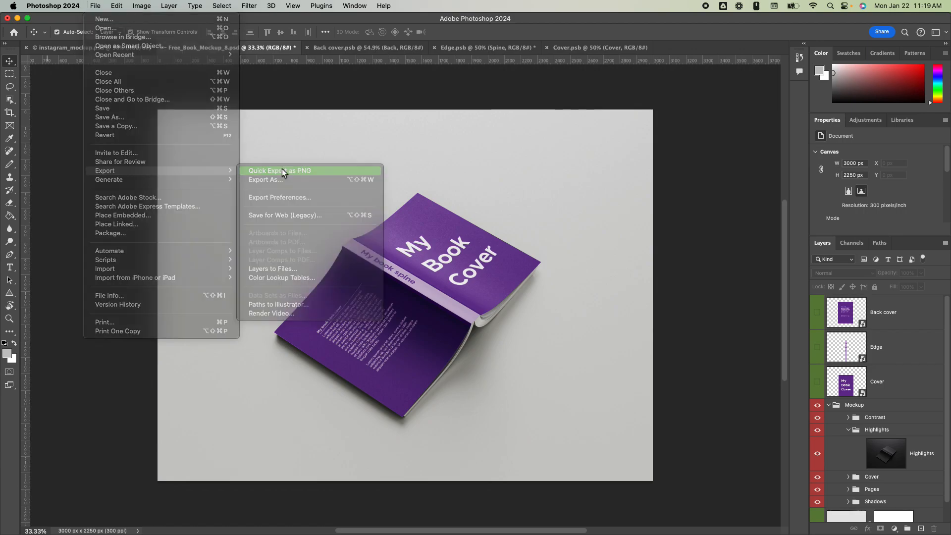
left_click(276, 170)
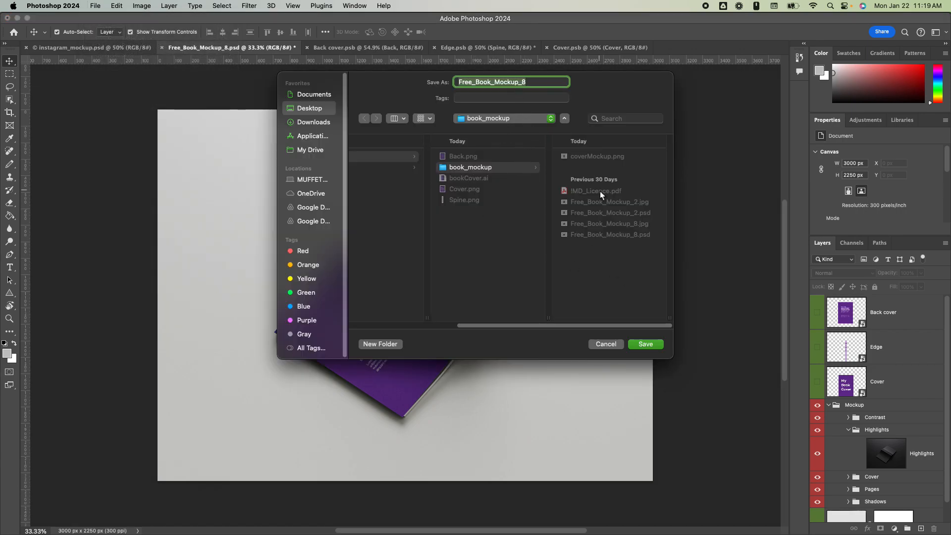
type("coverMockup2")
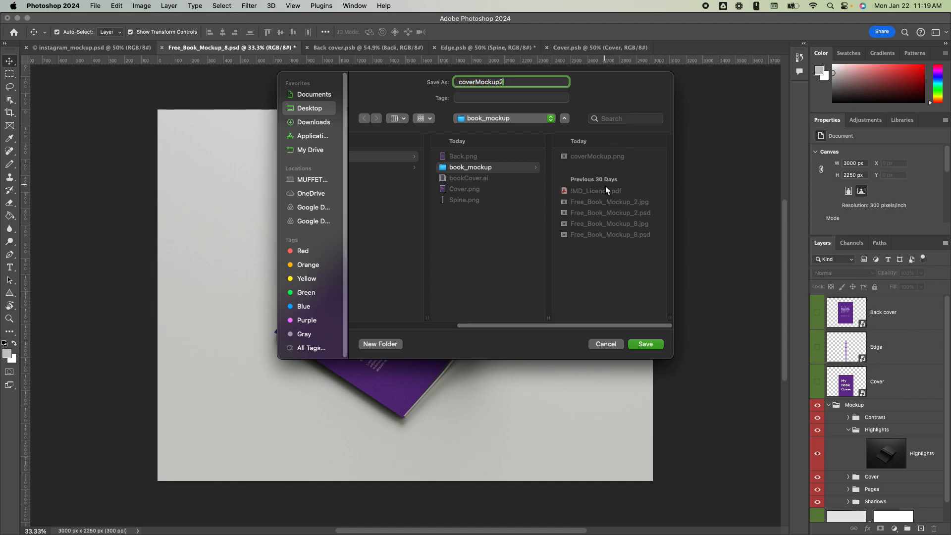
key("BackSpace")
type("-2")
left_click(655, 347)
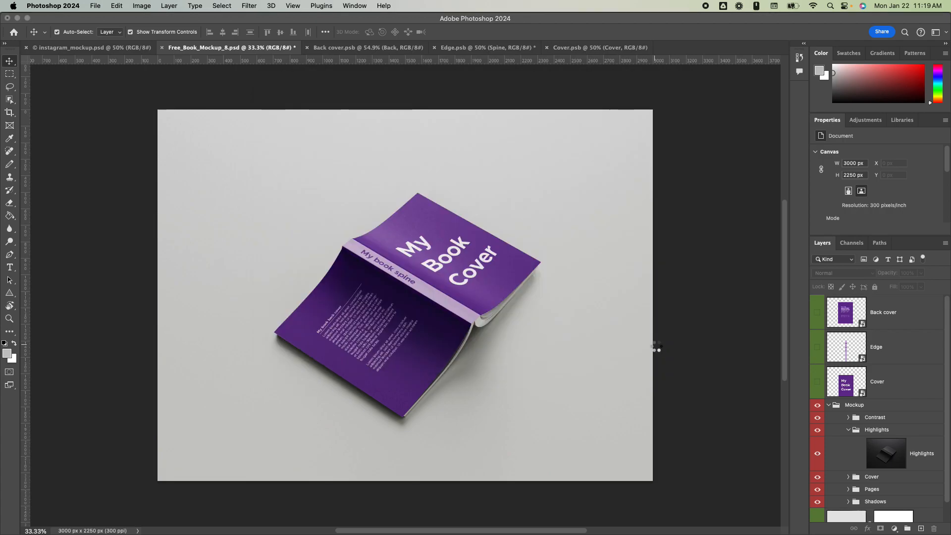
Open coverMockup-2.png from the book_mockup folder to check the export, and close the preview and folder windows.
left_click(270, 520)
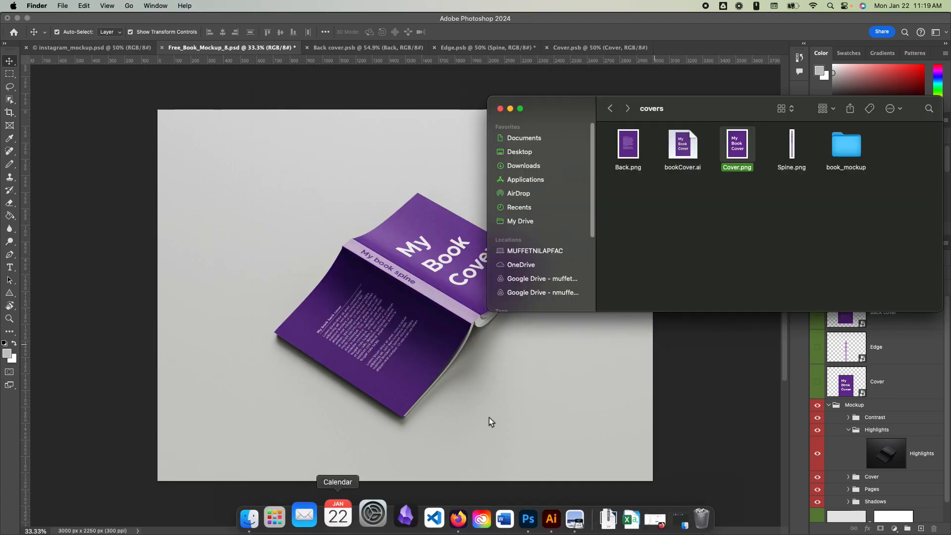
double_click(846, 144)
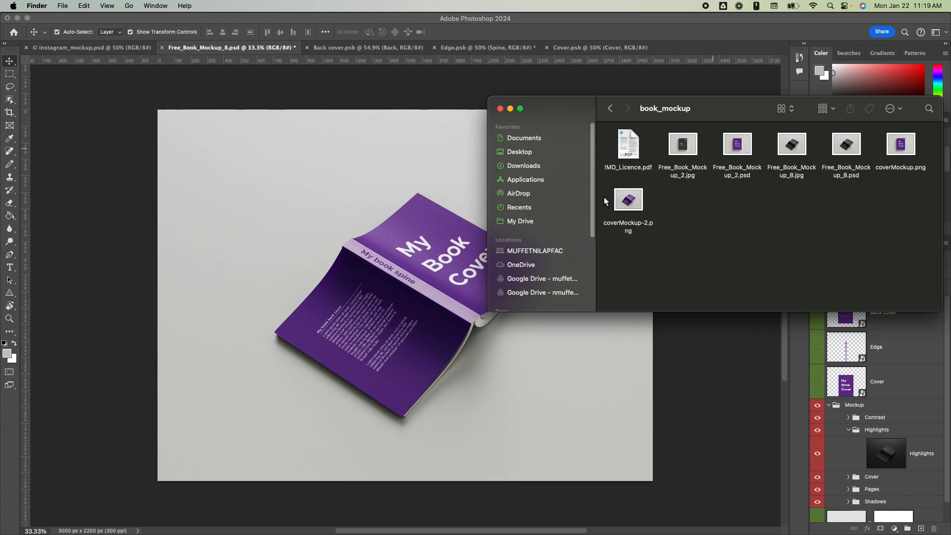
double_click(636, 203)
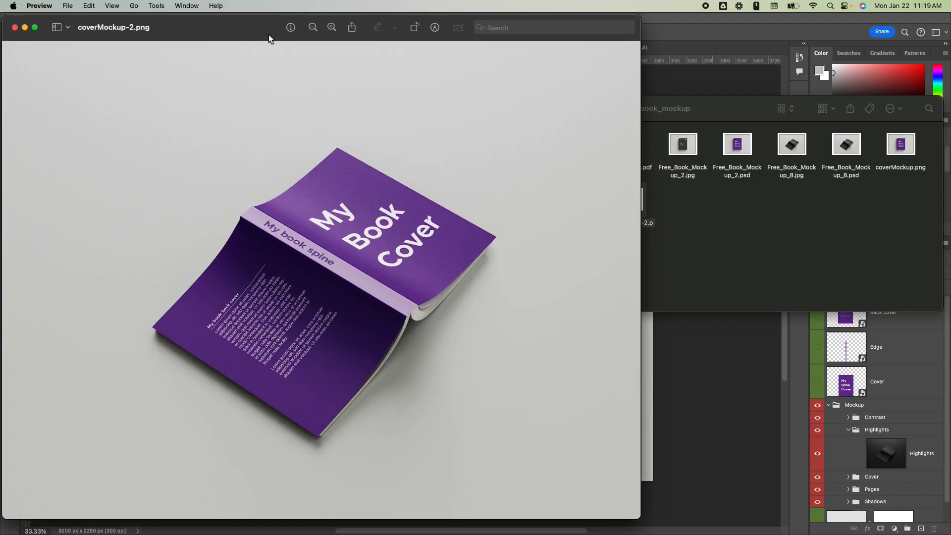
left_click_drag(269, 39, 378, 49)
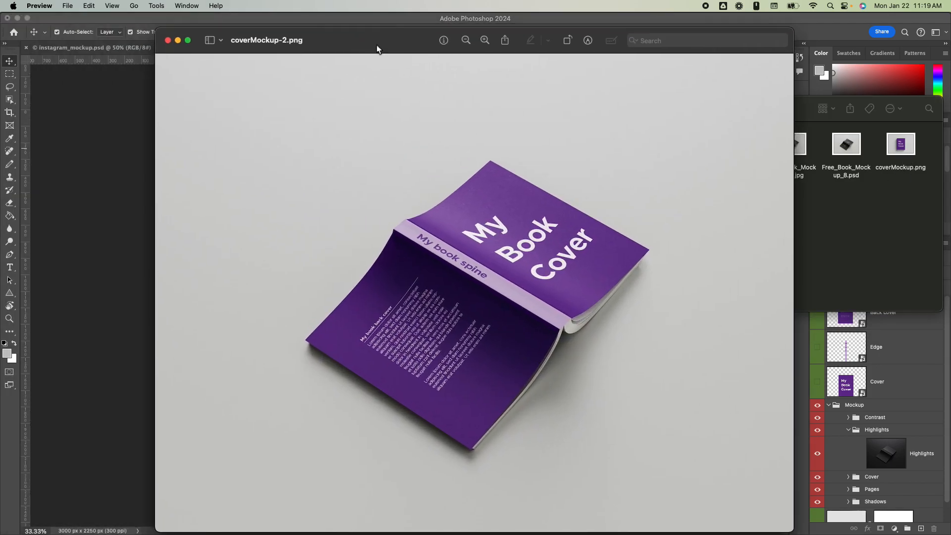
left_click(168, 40)
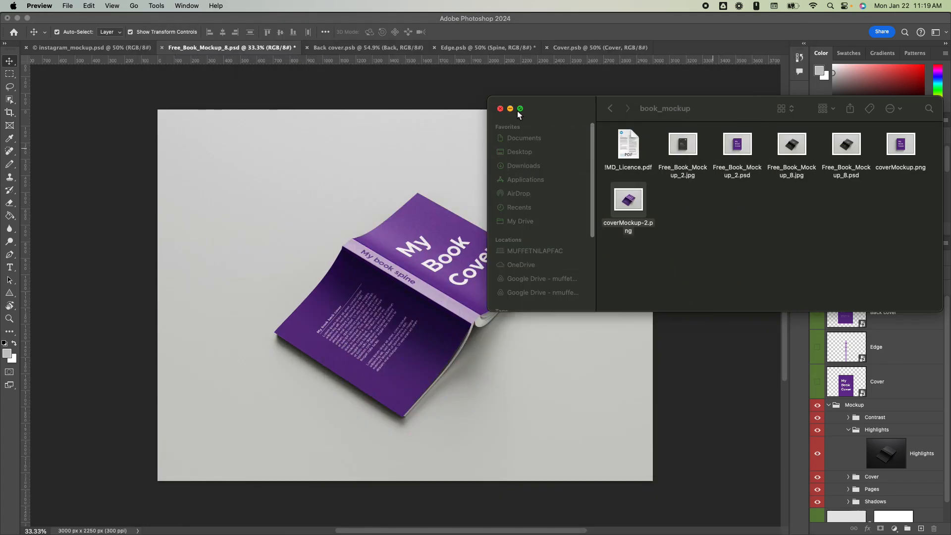
left_click(500, 109)
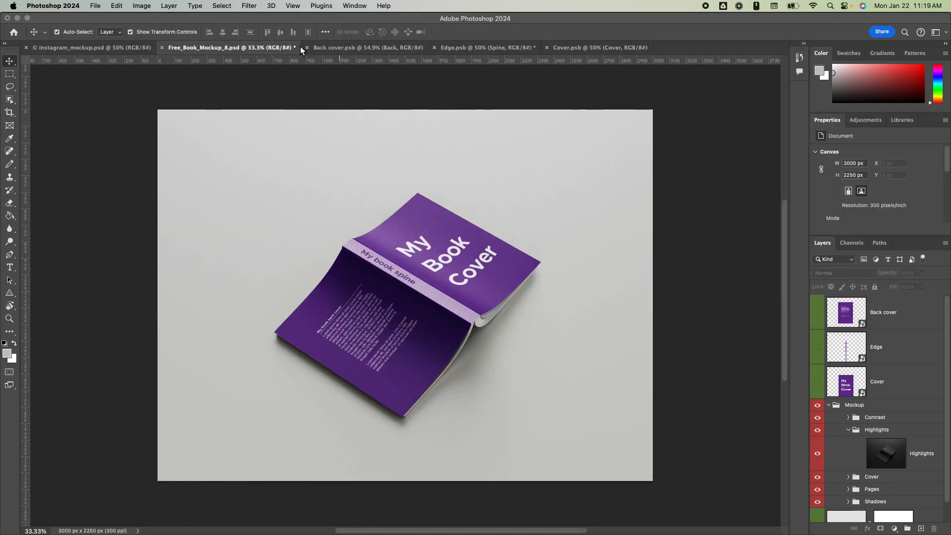
Switch to instagram_mockup.psd and examine its editable screen and background layers.
left_click(88, 48)
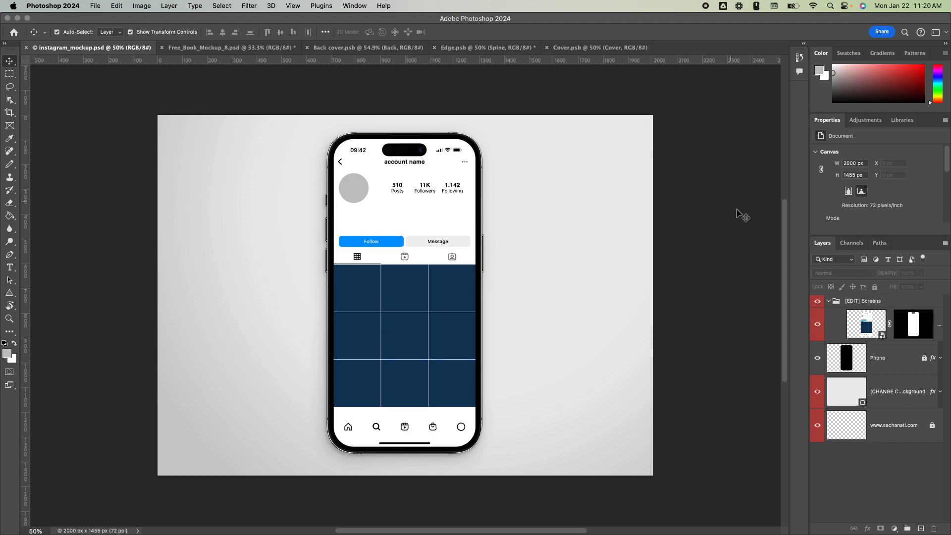
mouse_move(788, 213)
left_mouse_down()
mouse_move(781, 191)
mouse_move(774, 218)
left_mouse_up()
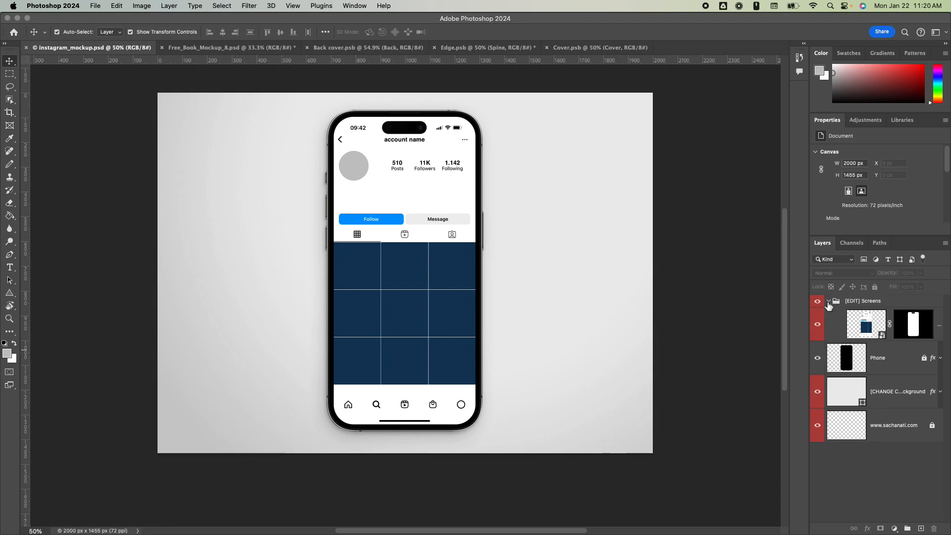
scroll(584, 302, "up", 2)
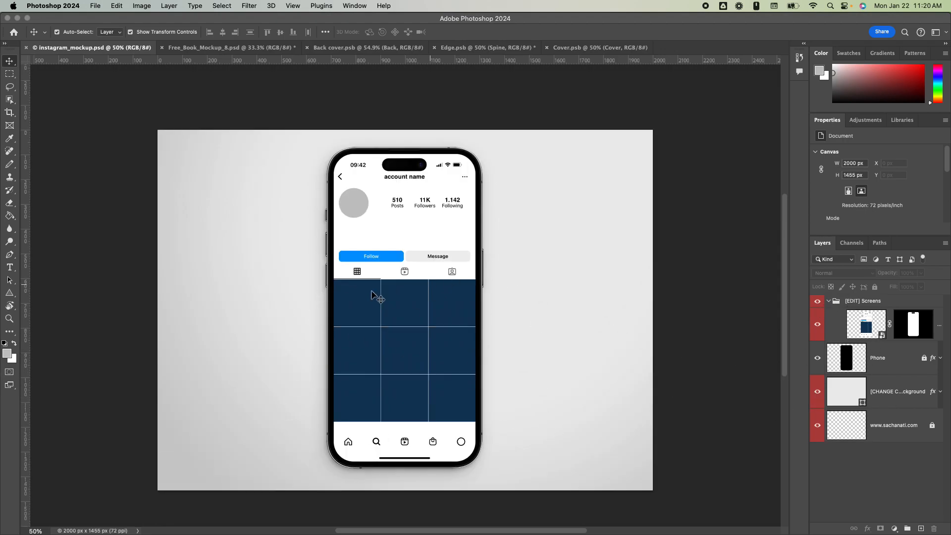
left_click(356, 203)
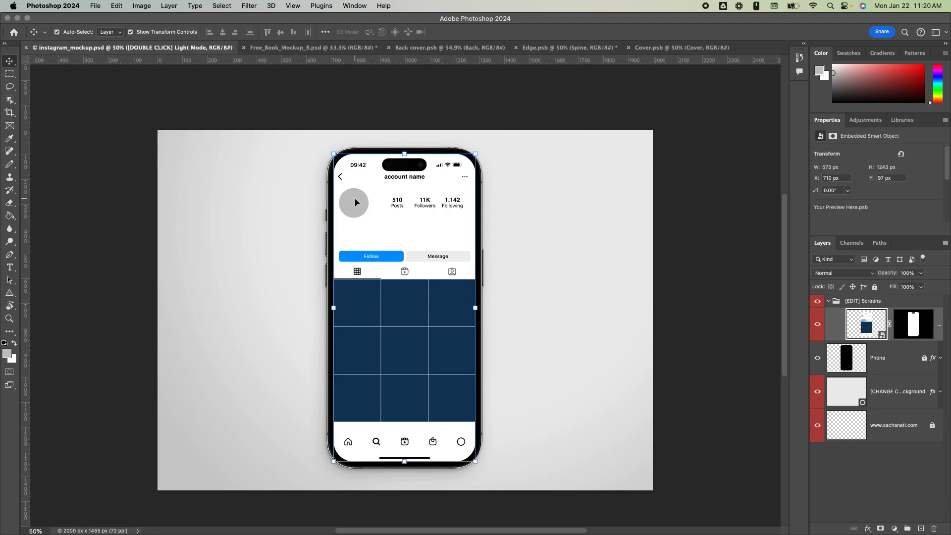
left_click(590, 379)
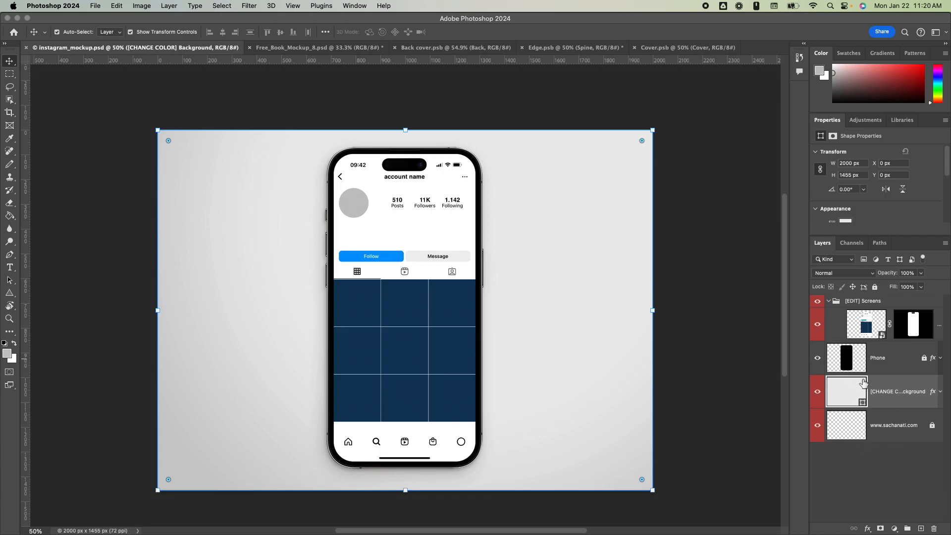
left_click(880, 336)
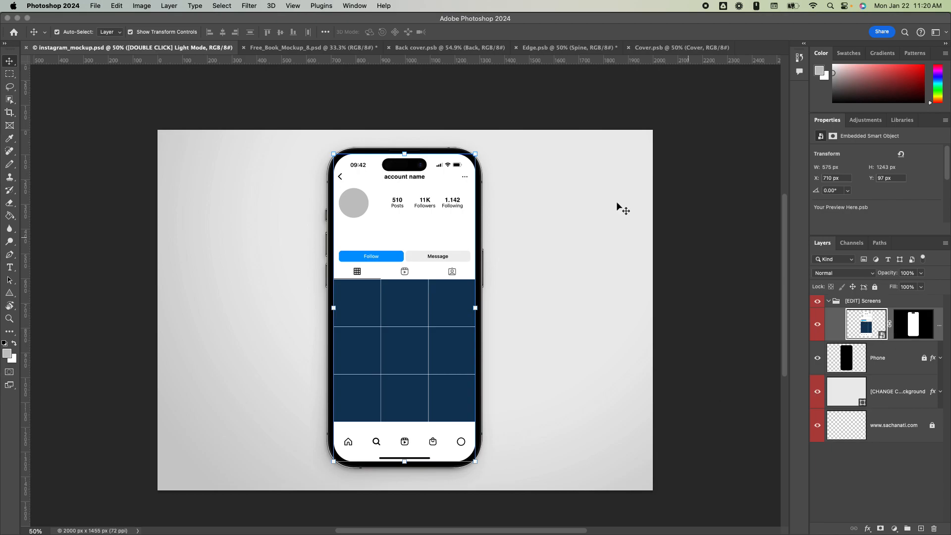
Close the book mockup and its Back cover, Edge and Cover smart object documents, saving Free_Book_Mockup_8.psd and Edge.psb.
left_click(244, 47)
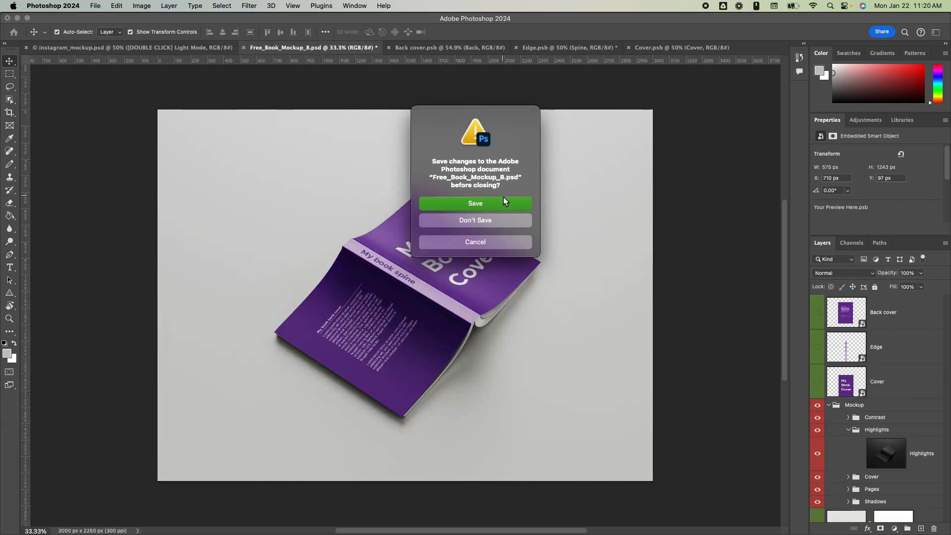
left_click(474, 203)
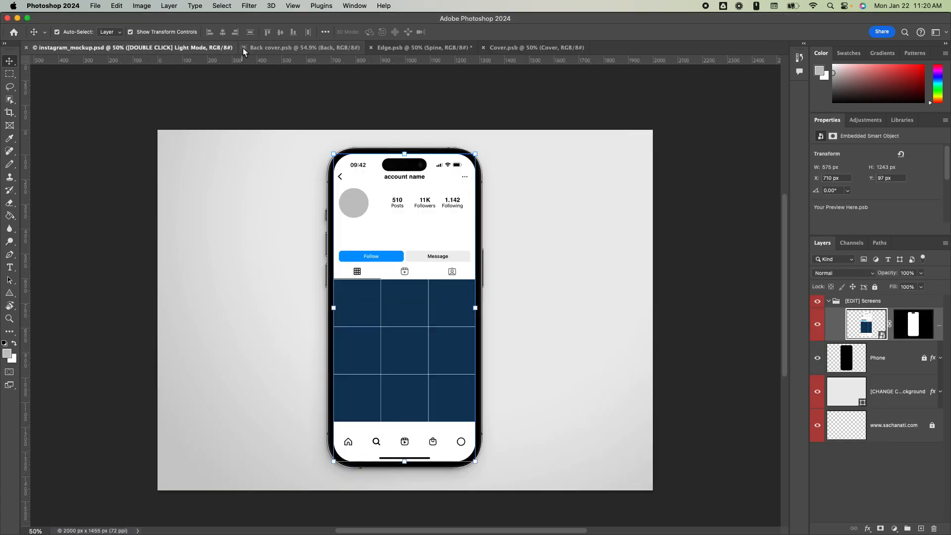
left_click(243, 48)
left_click(243, 47)
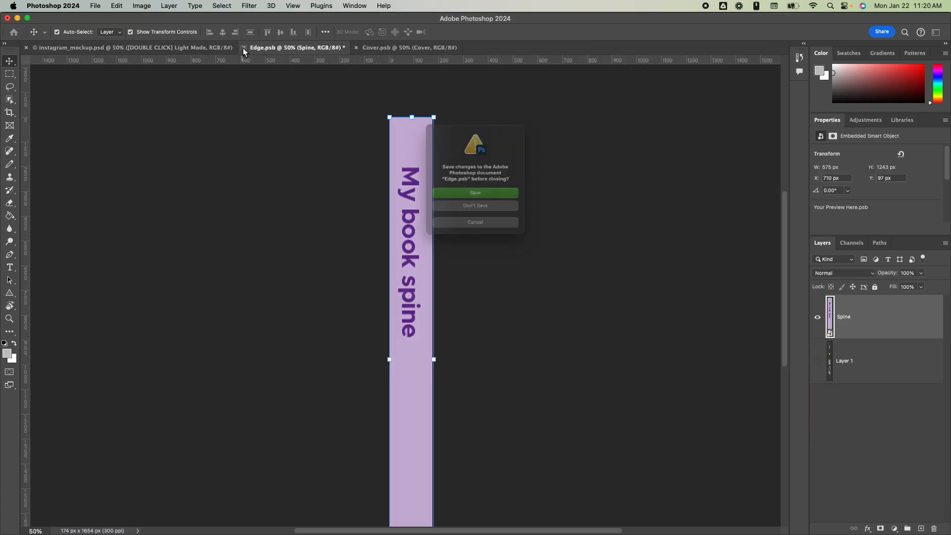
left_click(489, 195)
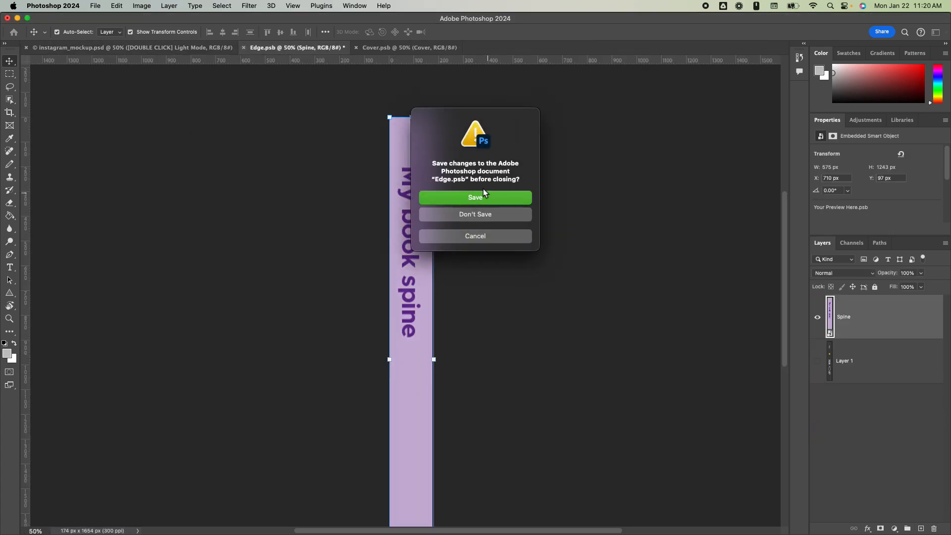
left_click(244, 48)
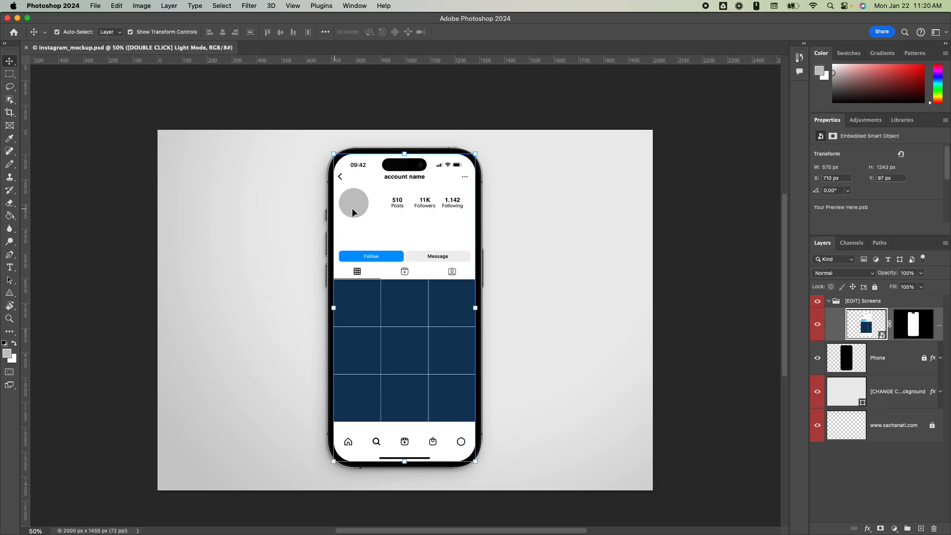
Open the Light Mode smart object as Your Preview Here.psb and compare its profile layout with instagram_mockup.psd.
double_click(875, 329)
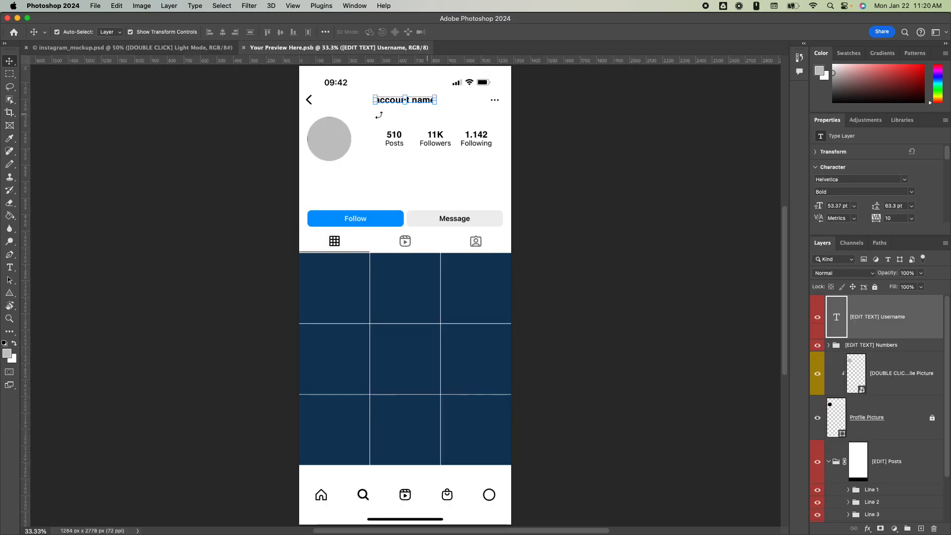
left_click(168, 156)
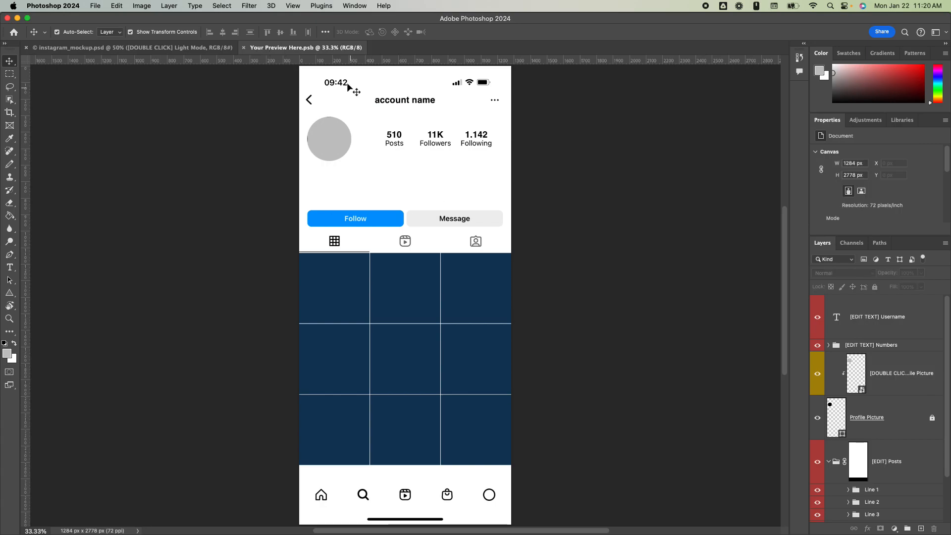
left_click(139, 48)
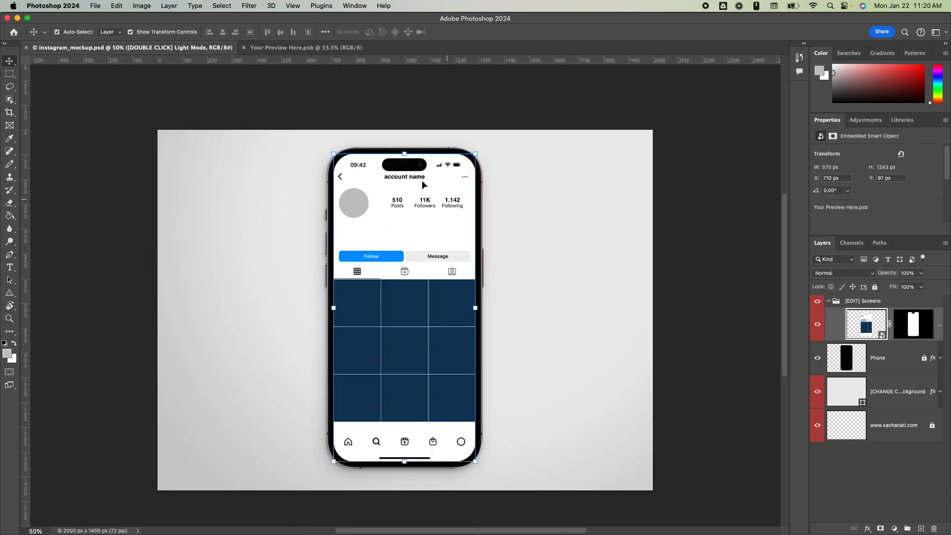
left_click(296, 49)
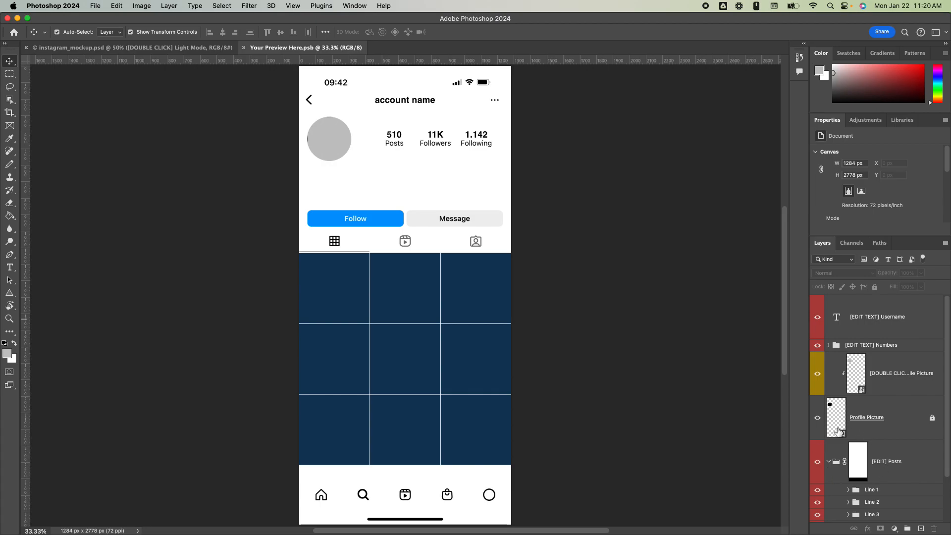
Open the Profile Picture smart object to inspect its placeholder, and return to Your Preview Here.psb.
left_click(859, 365)
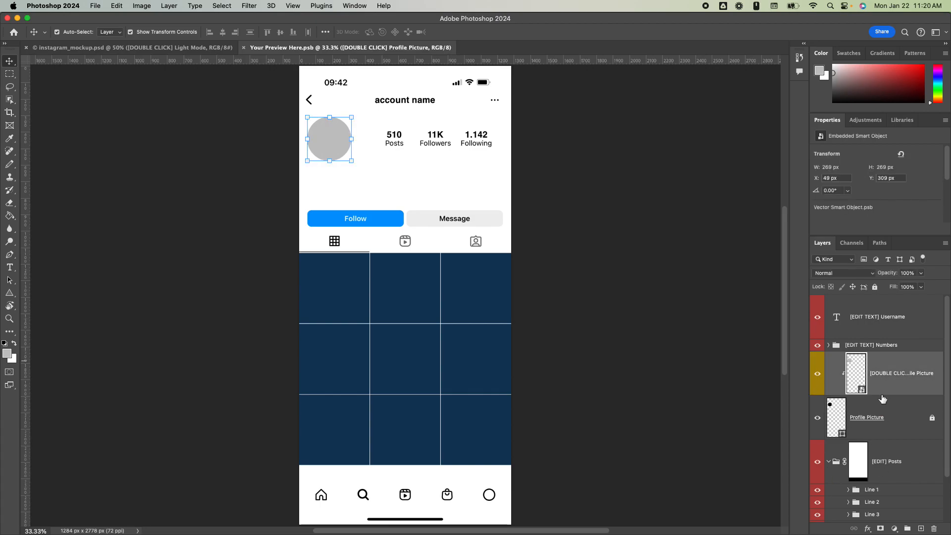
double_click(857, 374)
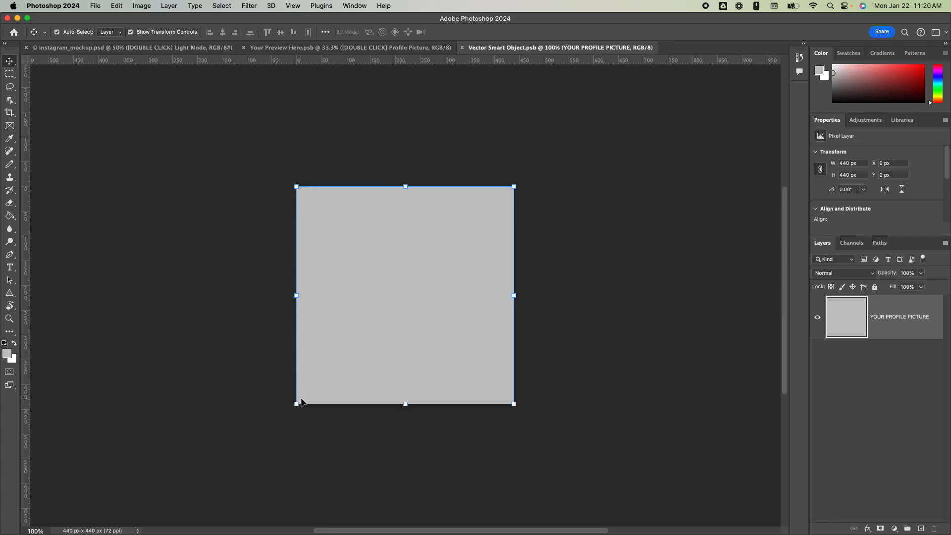
left_click(288, 48)
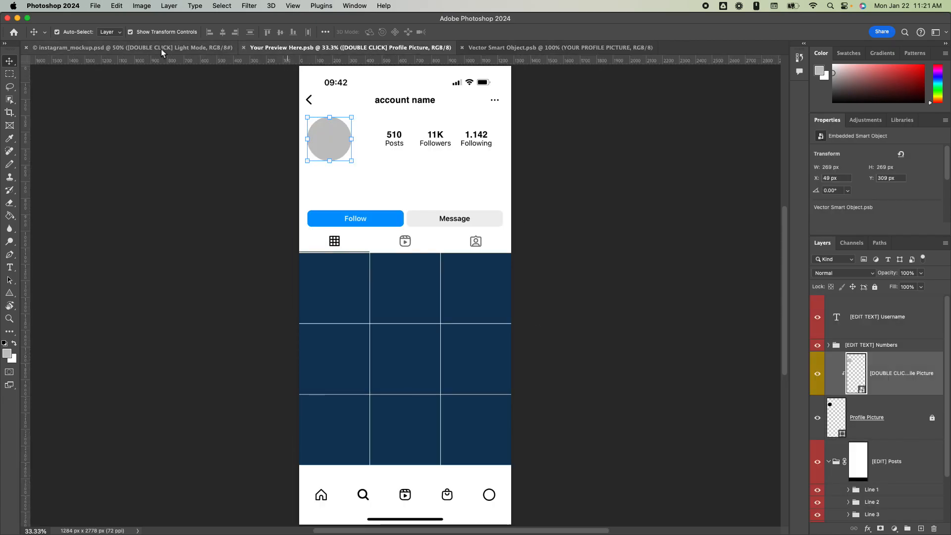
Expand the Line 1 group inside Posts and open its Post 1 smart object.
scroll(853, 468, "down", 3)
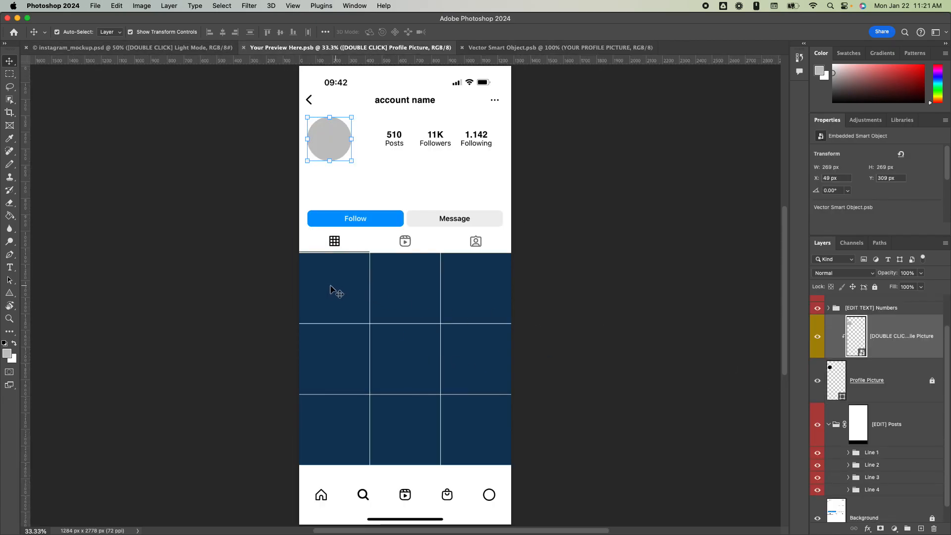
left_click(848, 452)
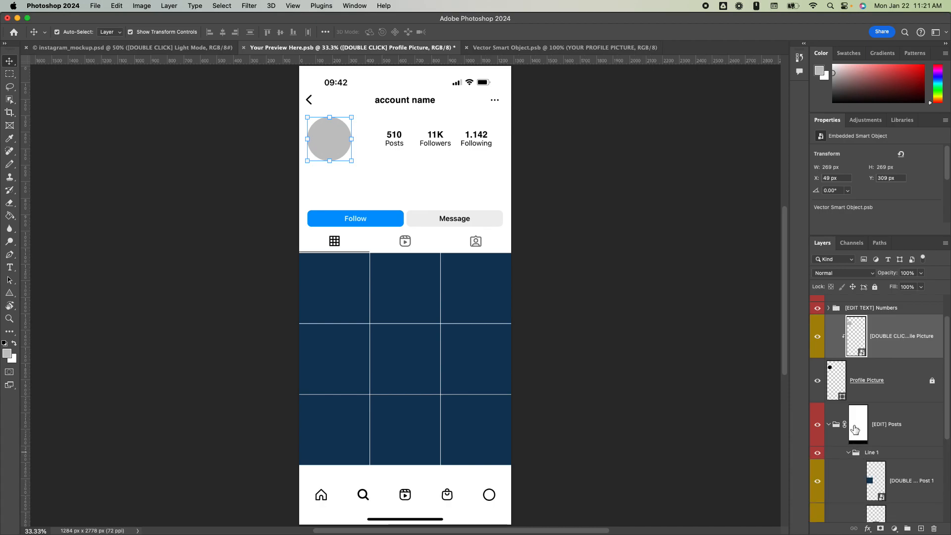
scroll(857, 440, "down", 4)
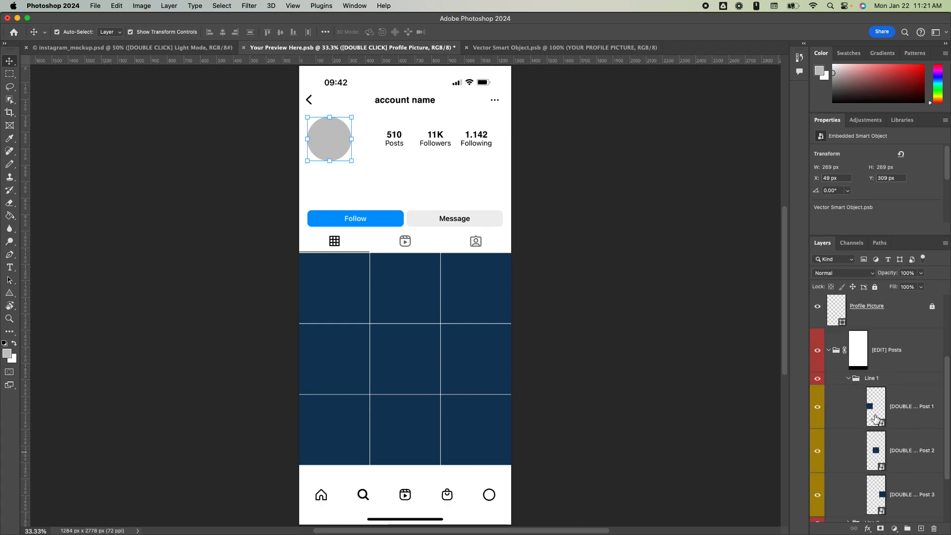
double_click(885, 415)
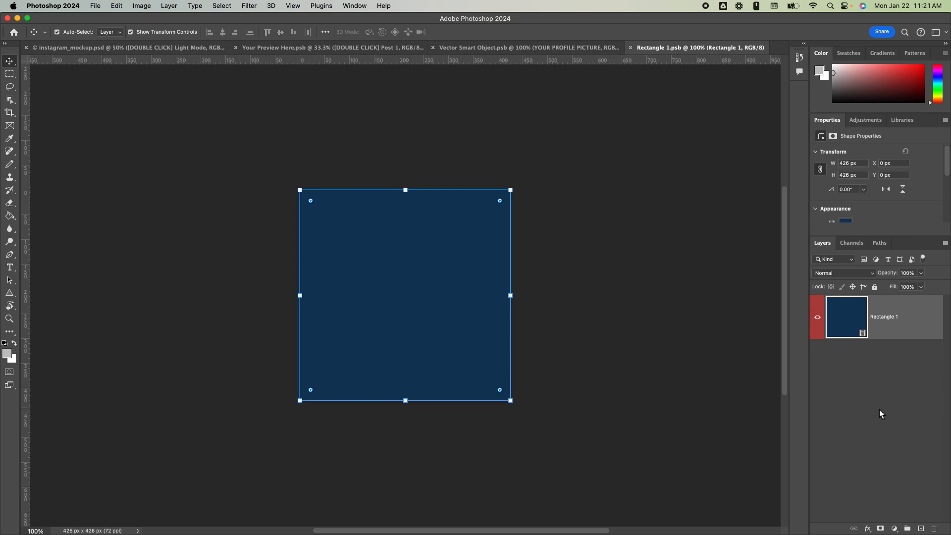
Switch to Finder, open the social folder in mockupDemo, and move its window clear of the Photoshop canvas.
left_click(270, 514)
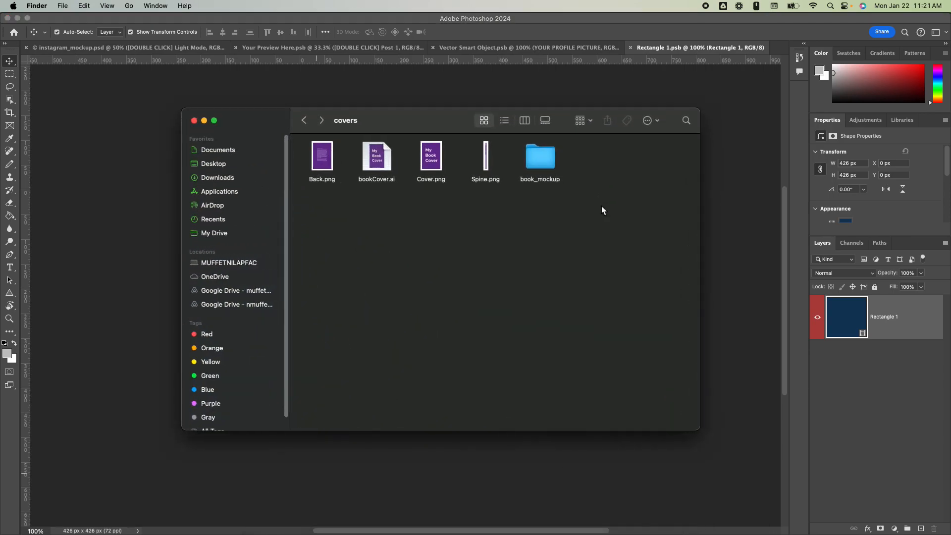
left_click_drag(446, 122, 529, 131)
left_click(387, 129)
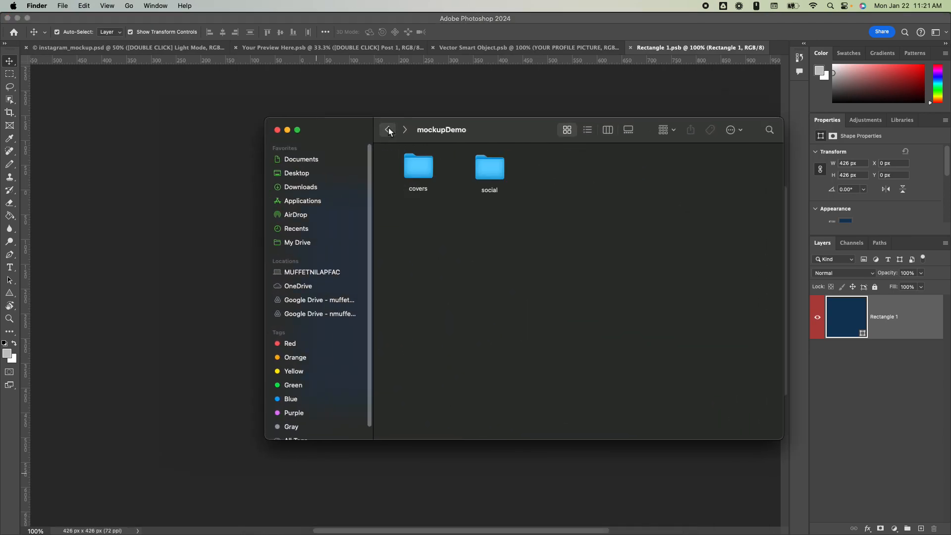
double_click(487, 174)
left_click_drag(475, 129, 353, 370)
Place Post 1.png into Rectangle 1.psb over the blue square, commit the placement and save the smart object.
left_click_drag(328, 414, 437, 251)
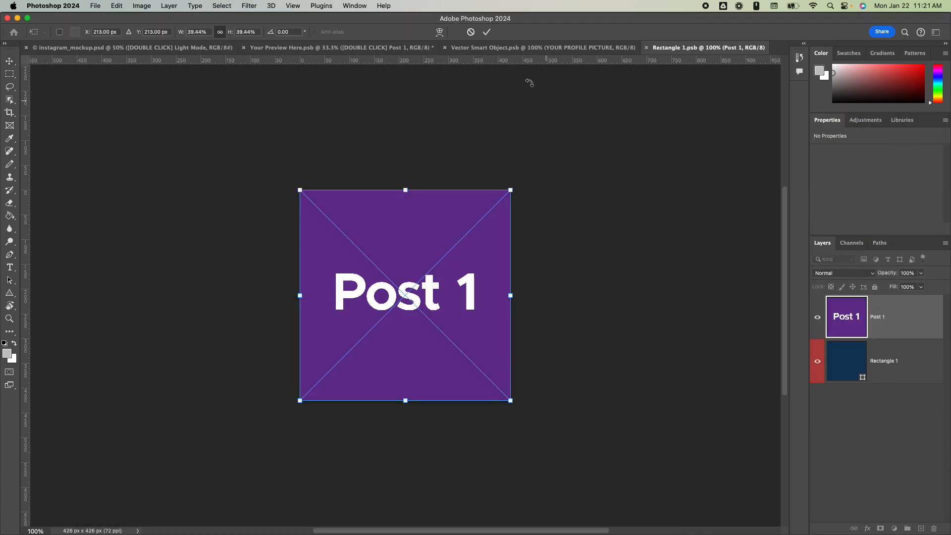
left_click(487, 32)
left_click(611, 321)
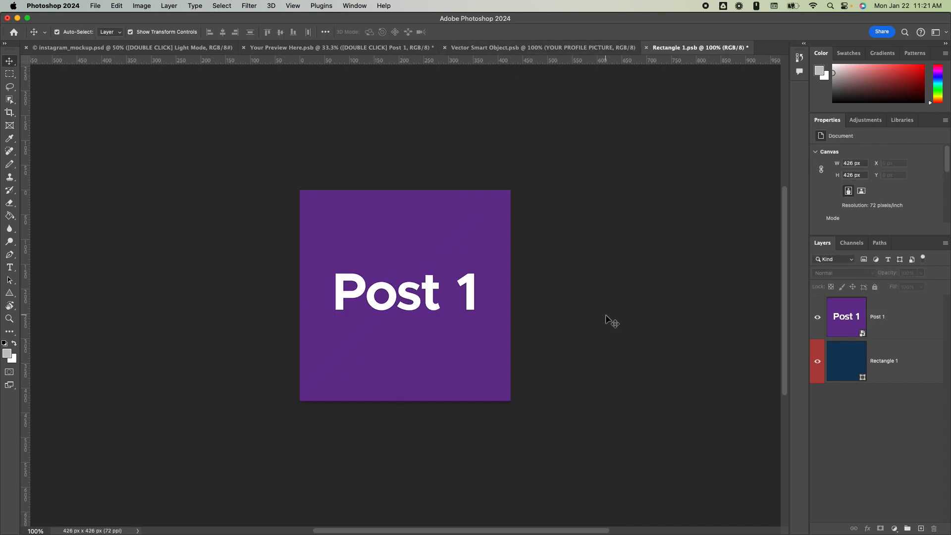
key("super+s")
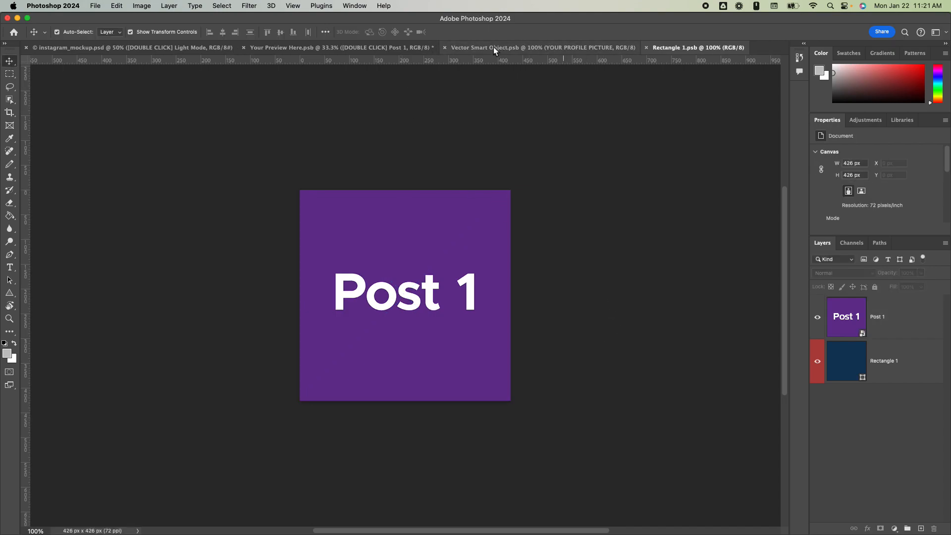
Save Your Preview Here.psb and check the first post on the phone screen in instagram_mockup.psd.
left_click(492, 47)
left_click(377, 47)
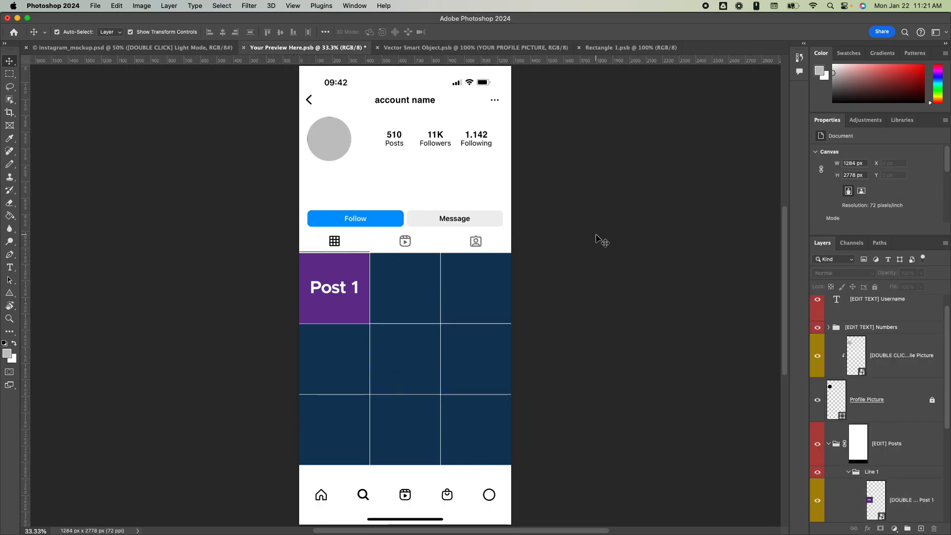
key("super")
key("super+s")
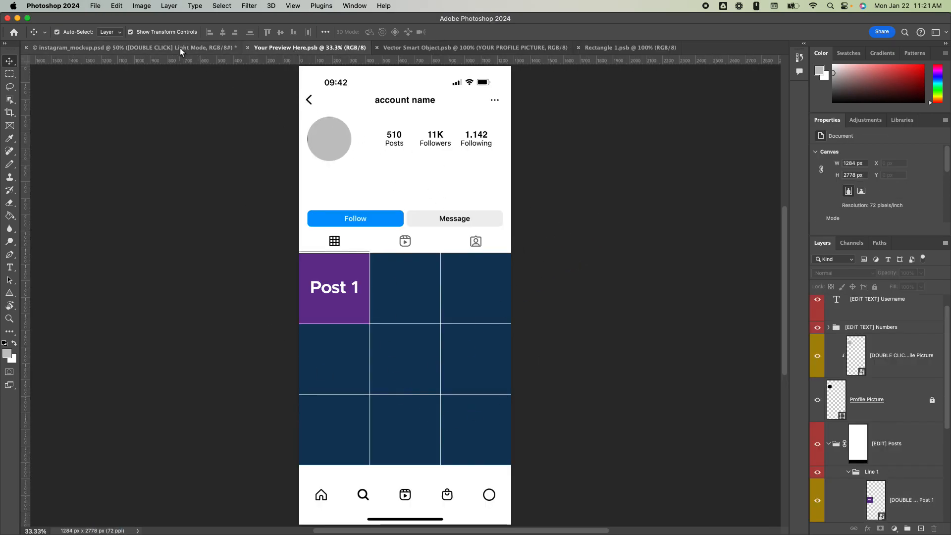
left_click(180, 47)
left_click(575, 312)
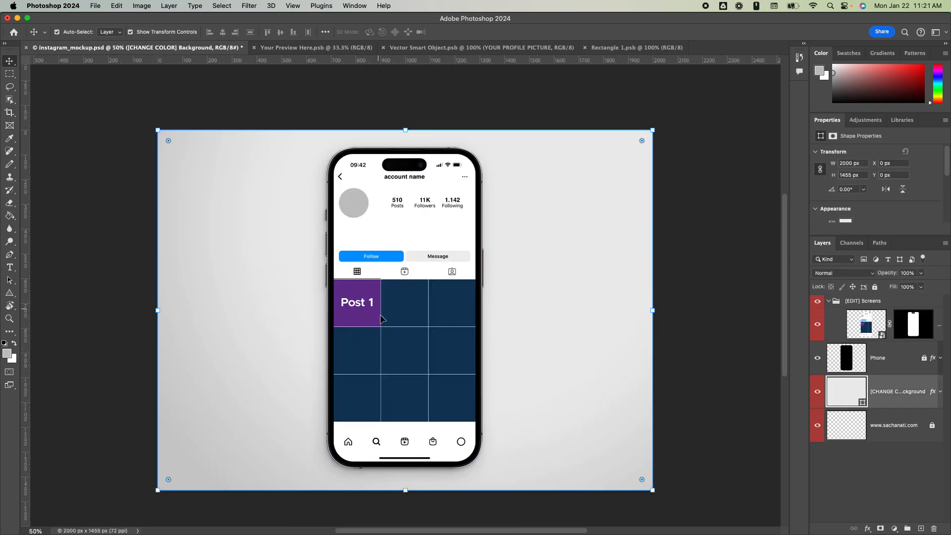
Return to Your Preview Here.psb and open the Post 2 smart object in the Line 1 group.
left_click(629, 47)
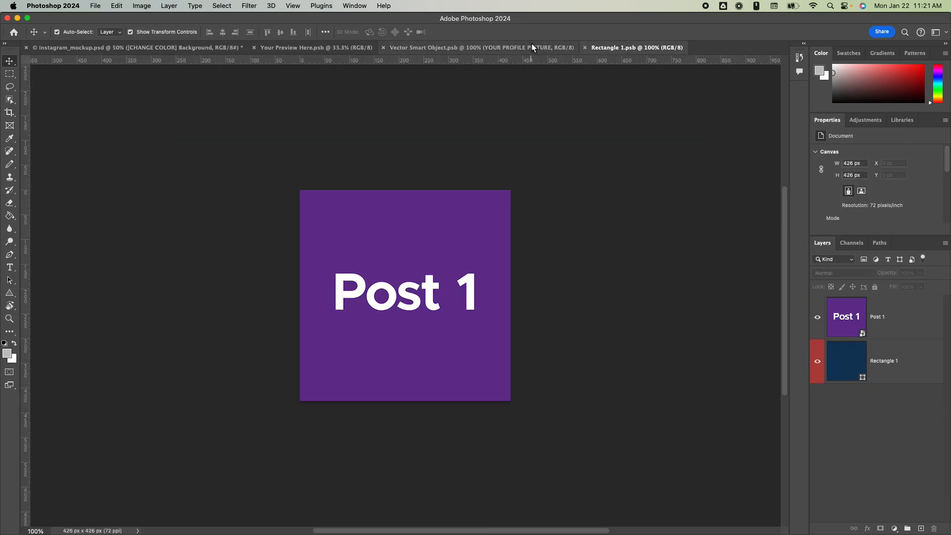
left_click(531, 47)
left_click(297, 47)
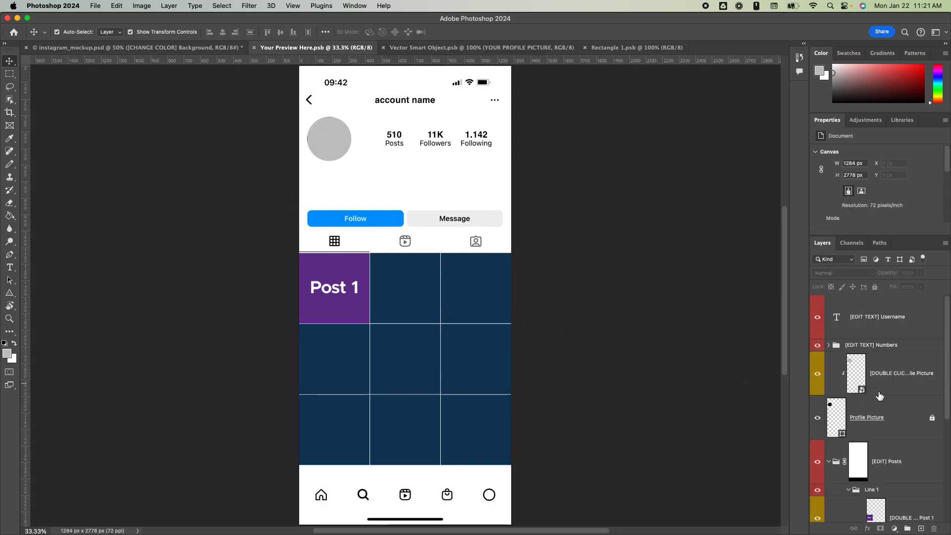
scroll(881, 431, "down", 1)
scroll(887, 409, "down", 1)
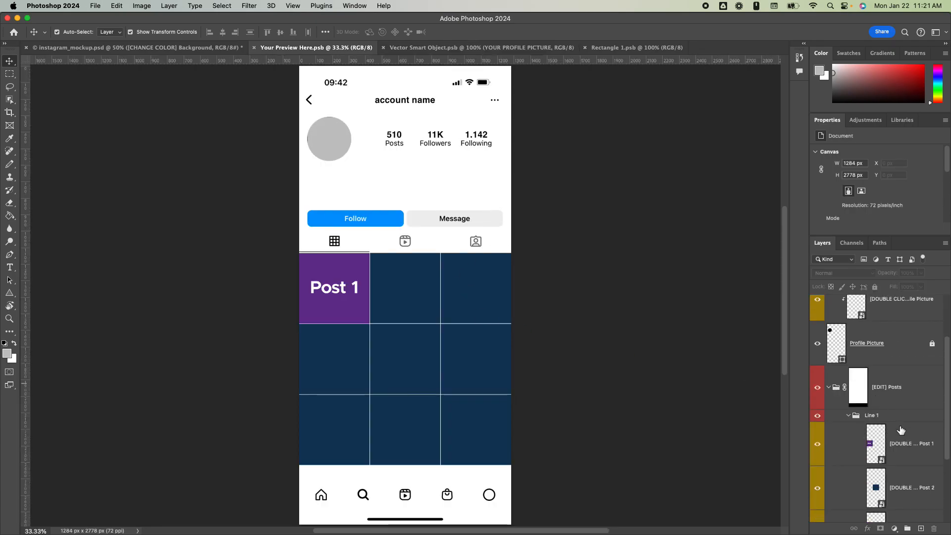
scroll(900, 431, "down", 1)
double_click(875, 451)
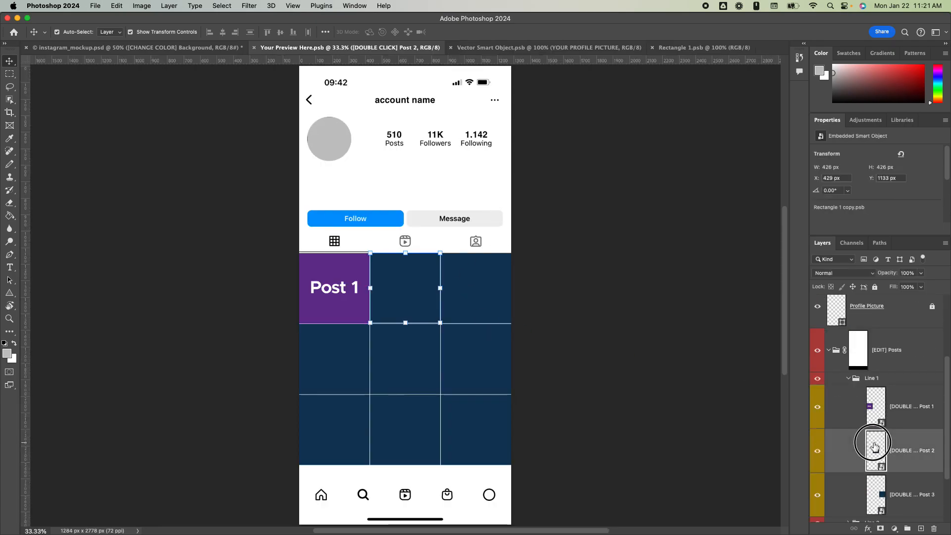
Place Post 2.png from the social folder into Rectangle 1 copy.psb, commit it and save the smart object.
mouse_move(447, 518)
left_click(285, 510)
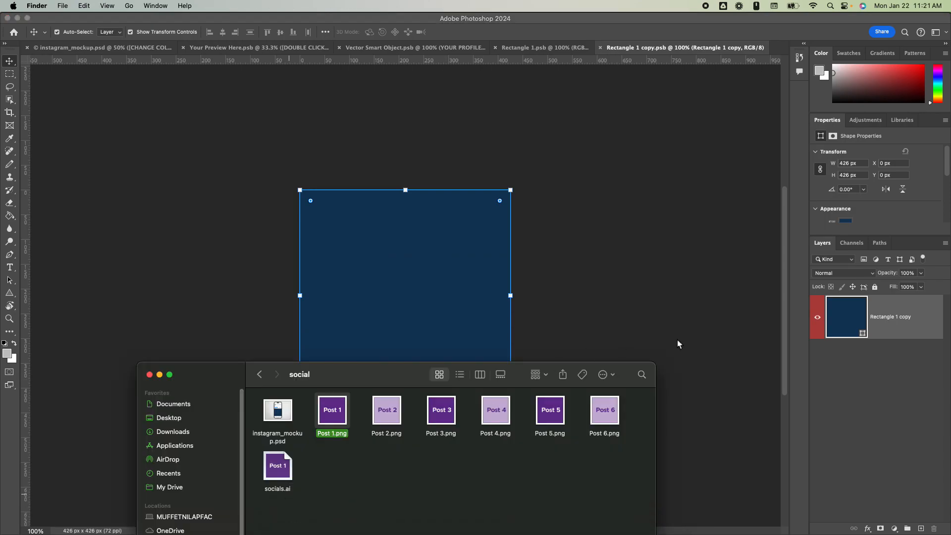
left_click_drag(387, 410, 385, 266)
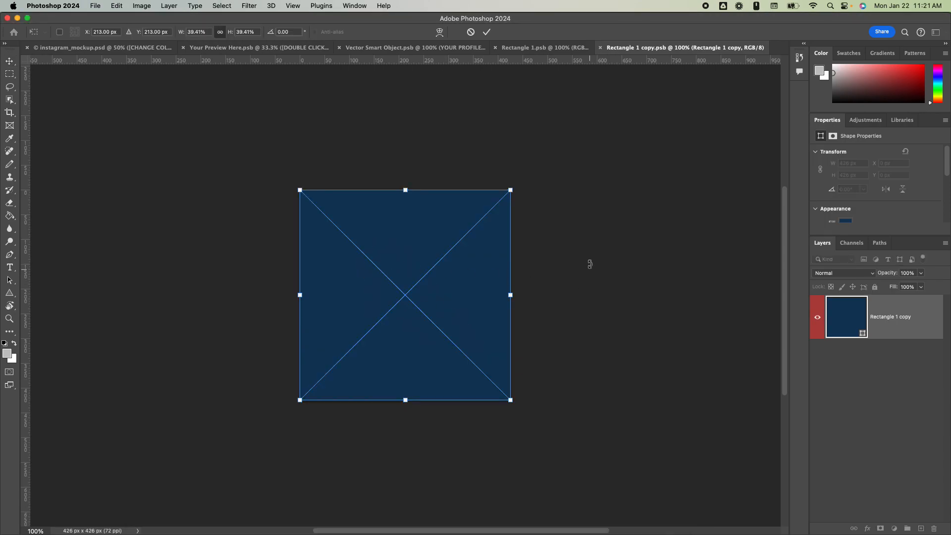
left_click(487, 32)
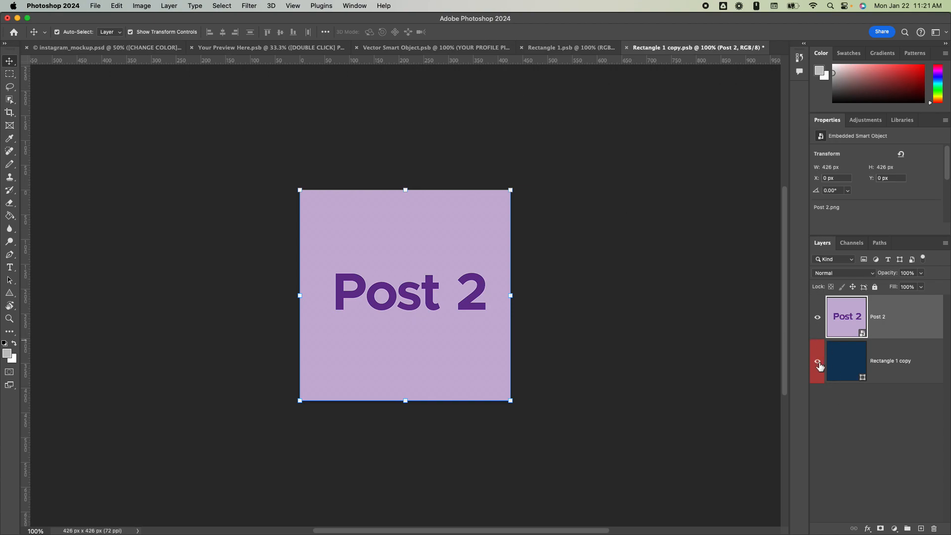
key("super+s")
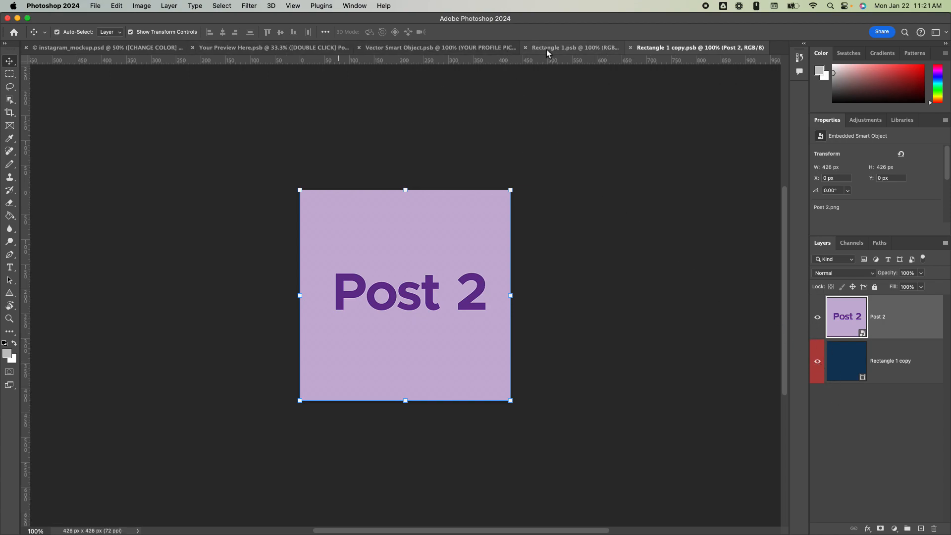
Go back to Your Preview Here.psb and open the Post 3 smart object in the Line 1 group.
left_click(457, 47)
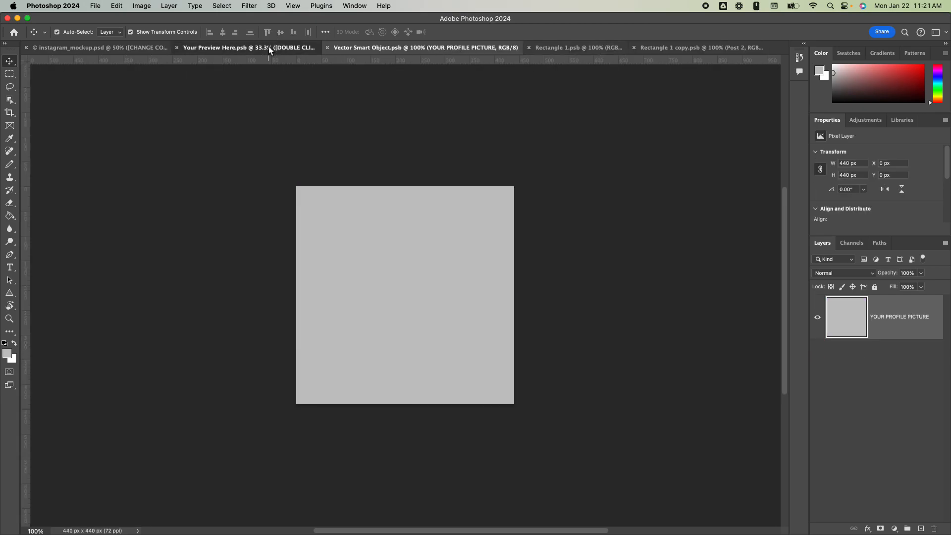
left_click(269, 47)
scroll(920, 452, "down", 2)
double_click(875, 470)
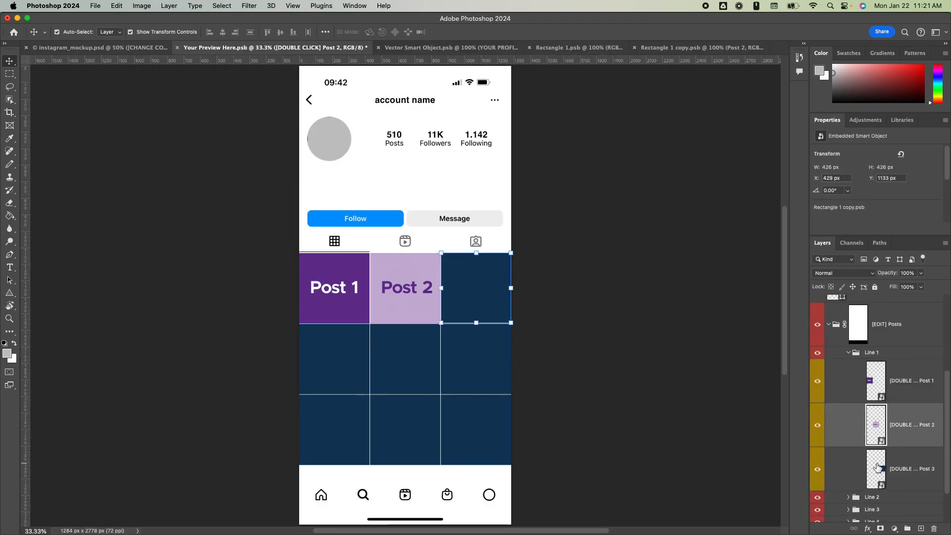
Place Post 3.png from the social folder into Rectangle 1 copy 2.psb, commit it and save the smart object.
left_click(275, 530)
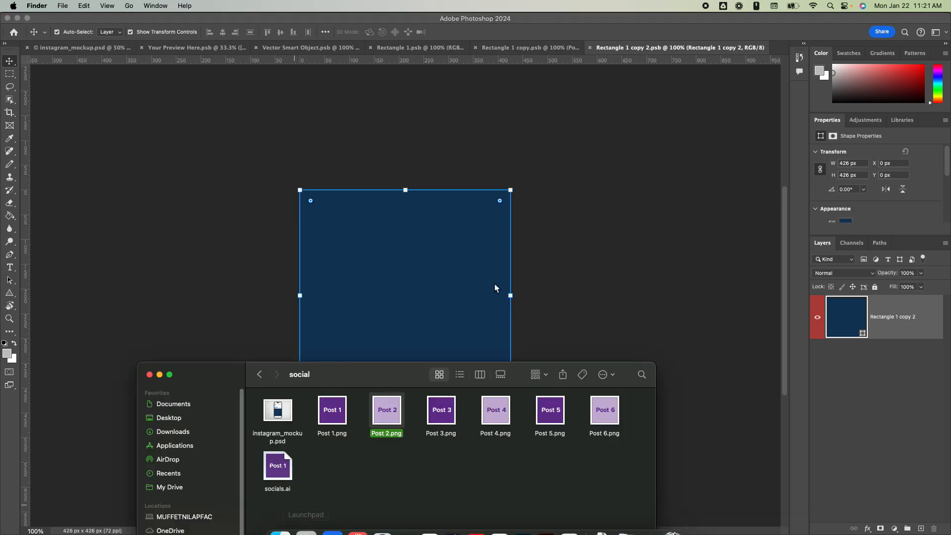
left_click_drag(442, 410, 445, 255)
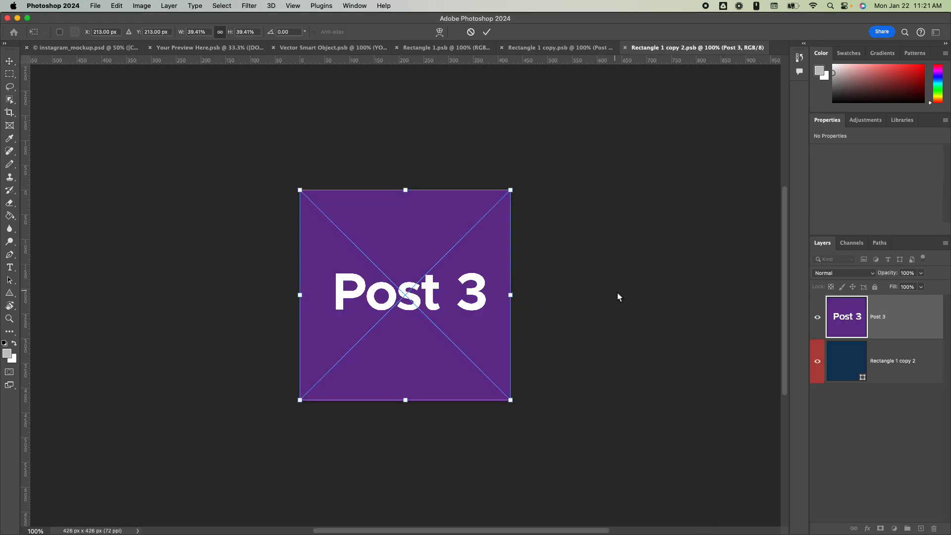
left_click(492, 32)
key("super+s")
In Your Preview Here.psb, collapse the Line 1 group, expand Line 2 and open its Post 1 smart object.
left_click(213, 47)
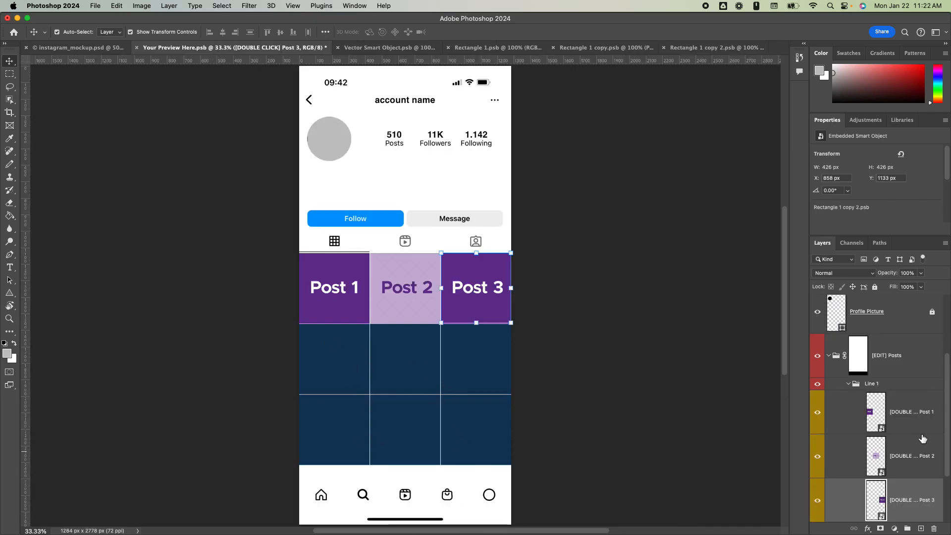
scroll(922, 439, "down", 2)
left_click(848, 346)
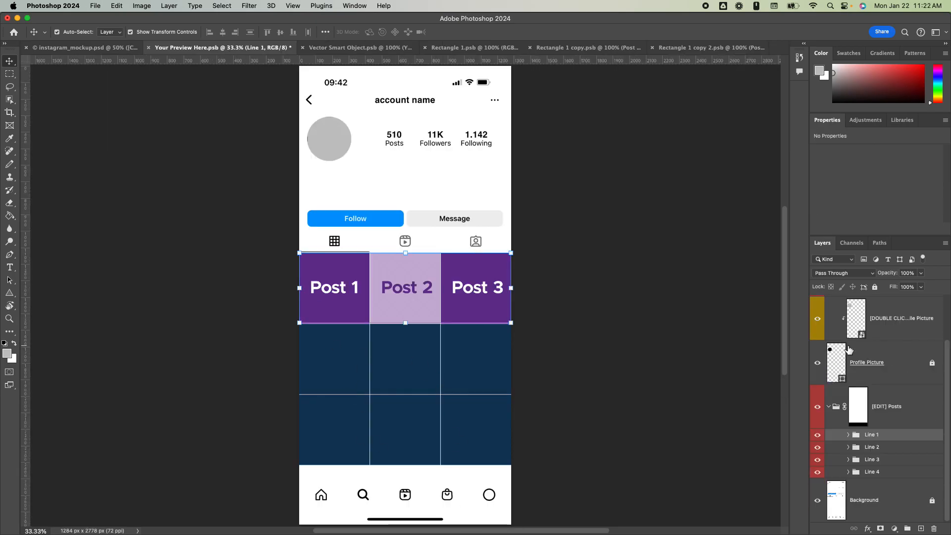
left_click(849, 448)
scroll(872, 437, "down", 1)
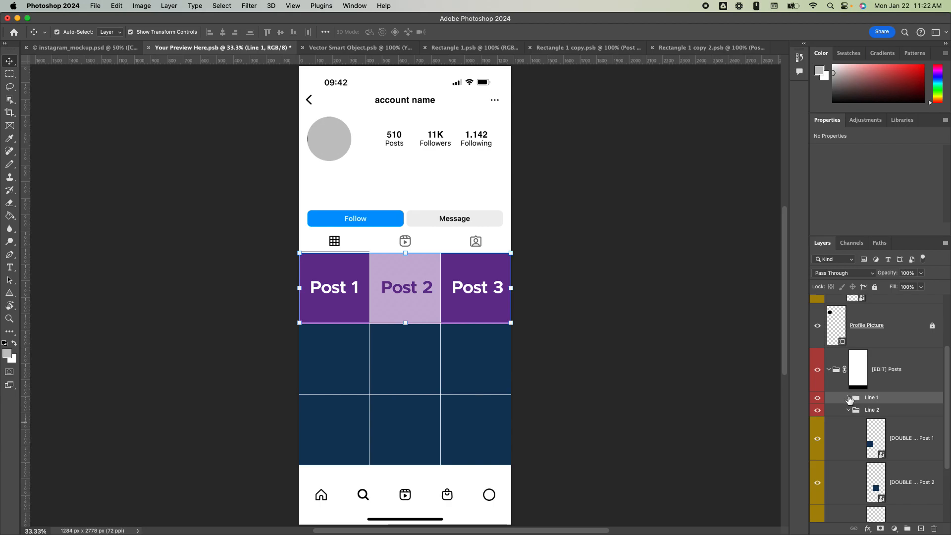
scroll(885, 450, "down", 2)
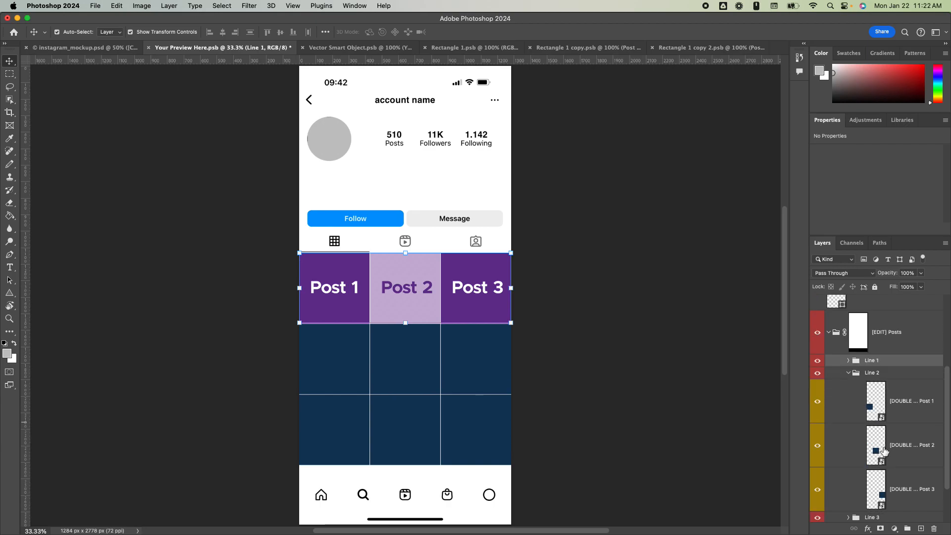
double_click(874, 399)
Place Post 4.png from the social folder into Rectangle 11.psb, commit it and save the smart object.
left_click(270, 513)
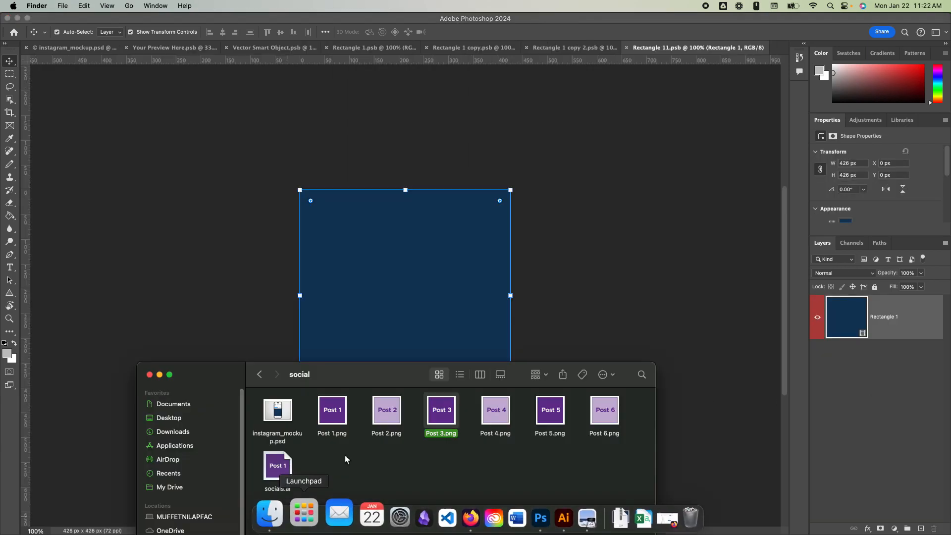
left_click_drag(507, 425, 524, 282)
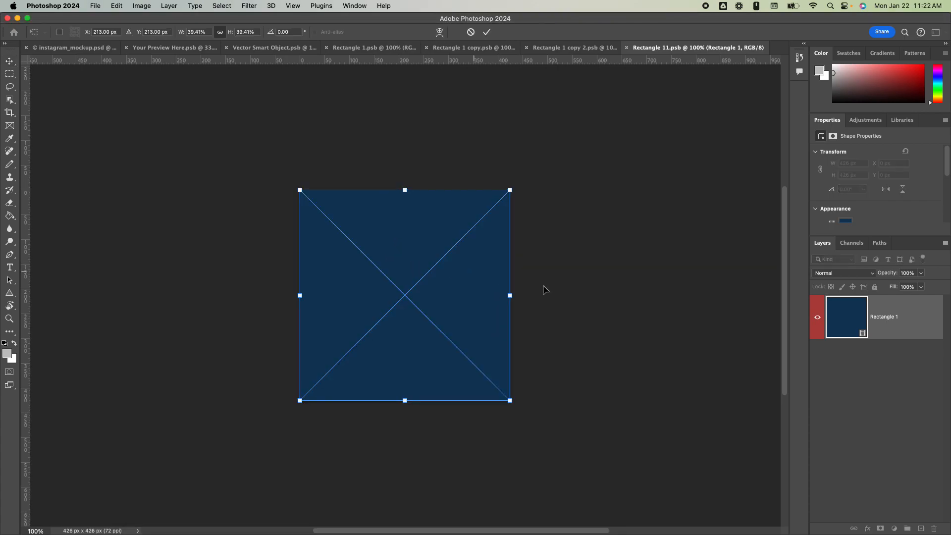
left_click(487, 32)
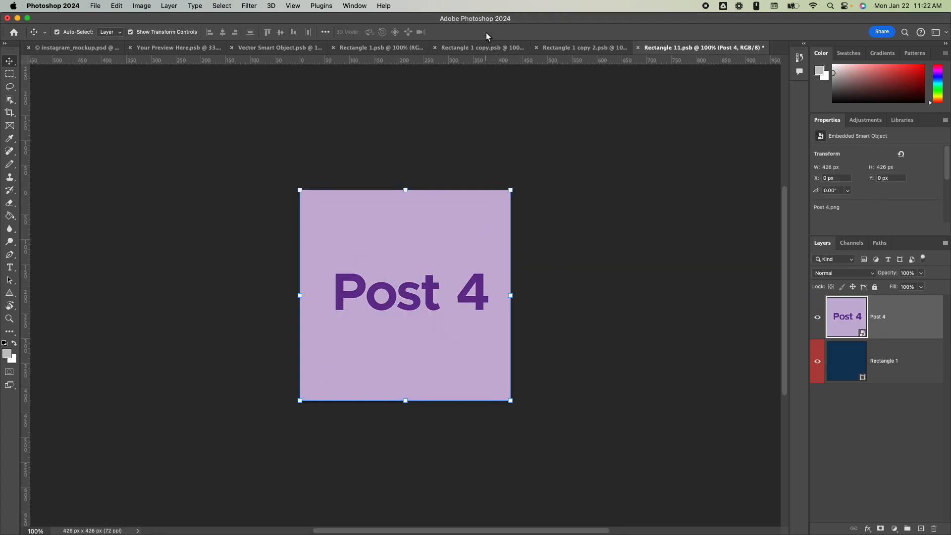
left_click(562, 47)
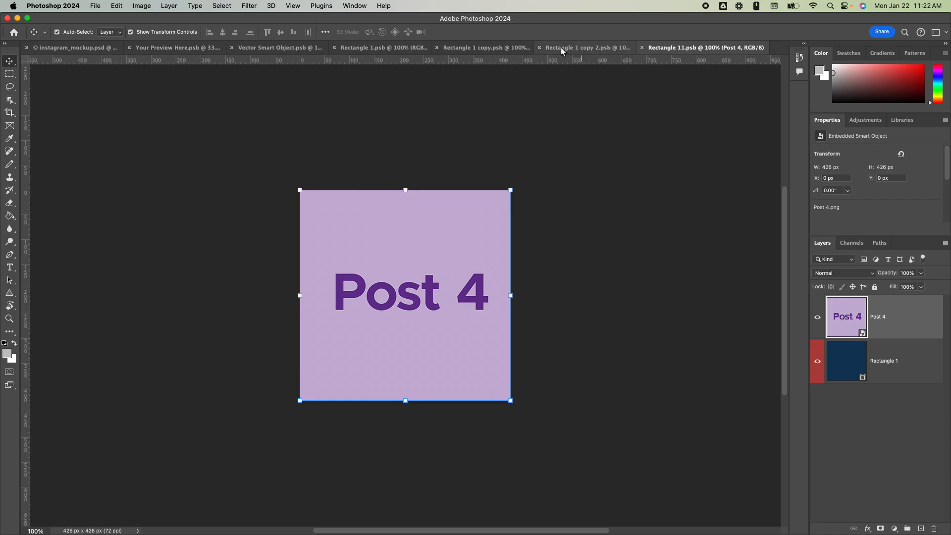
Return to Your Preview Here.psb and open the Post 2 smart object in the Line 2 group.
left_click(470, 49)
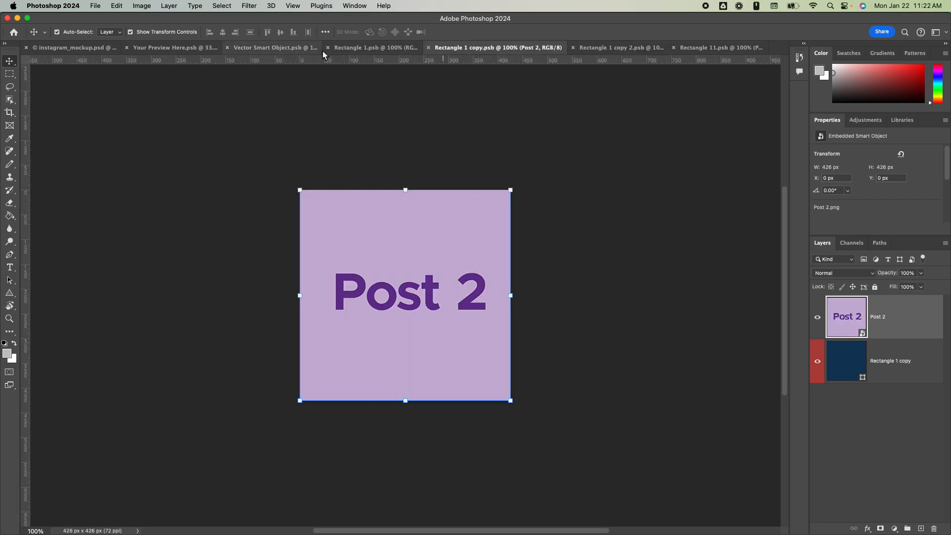
left_click(221, 47)
left_click(180, 50)
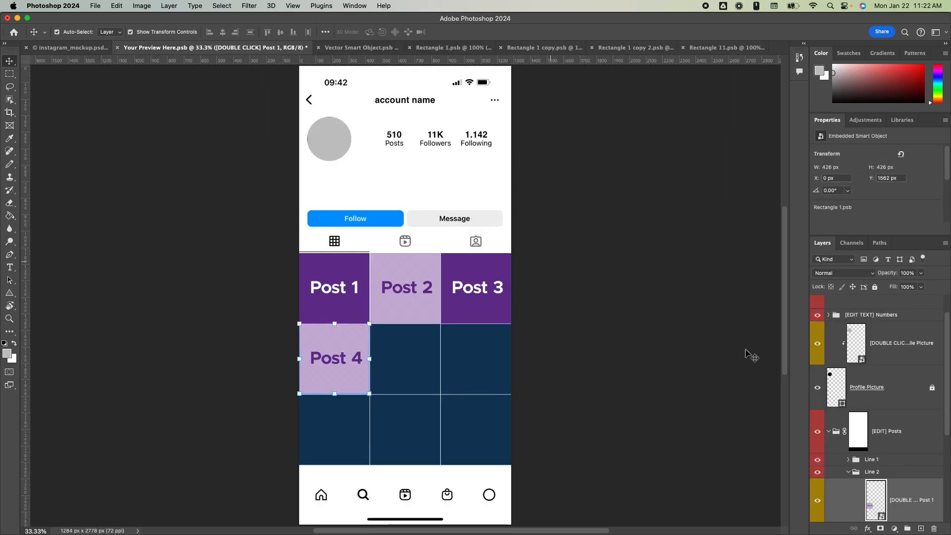
scroll(874, 446, "down", 3)
left_click(874, 477)
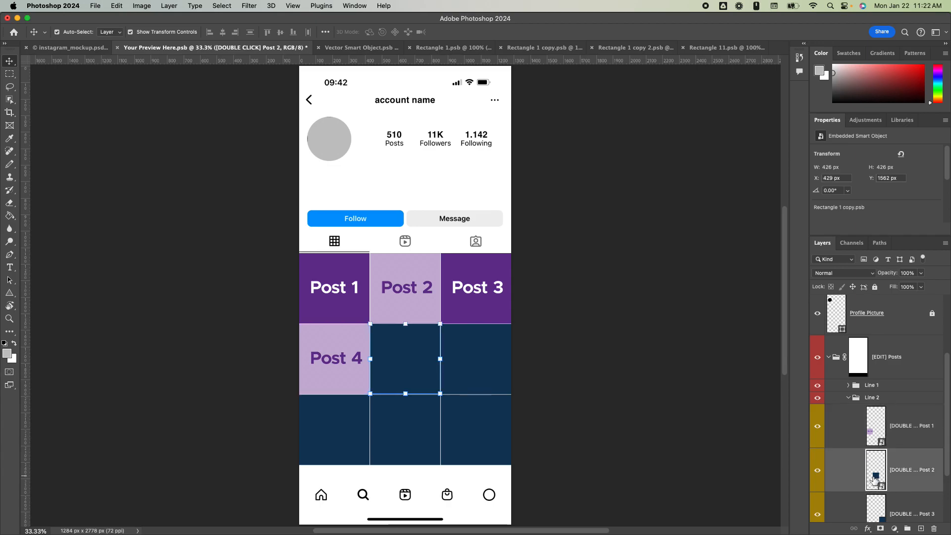
double_click(881, 477)
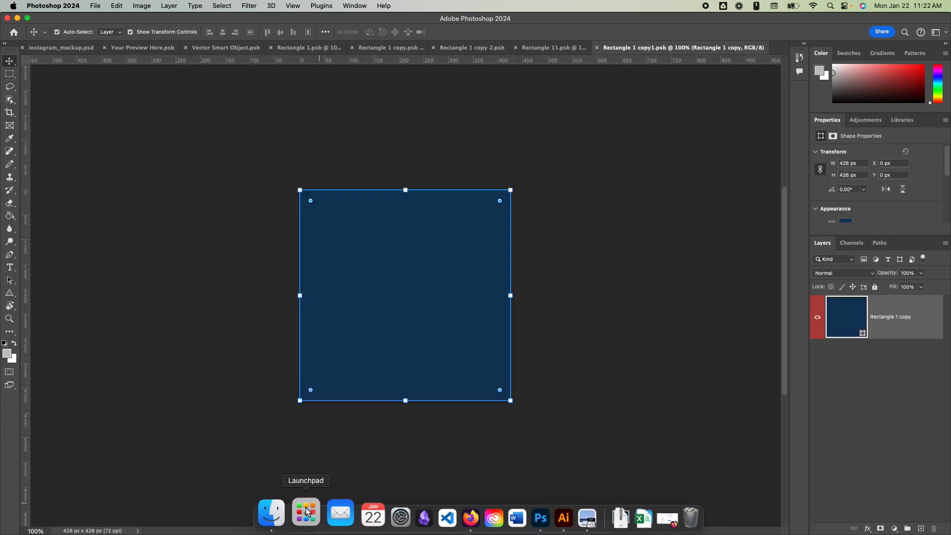
Place Post 5.png from the social folder into Rectangle 1 copy1.psb, commit it and save the smart object.
left_click(273, 514)
left_click_drag(549, 415, 441, 257)
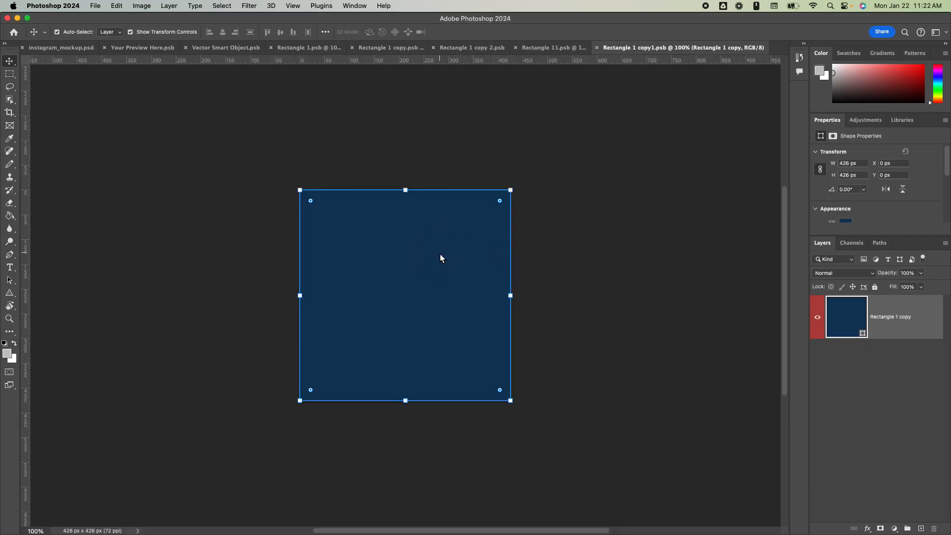
left_click(487, 32)
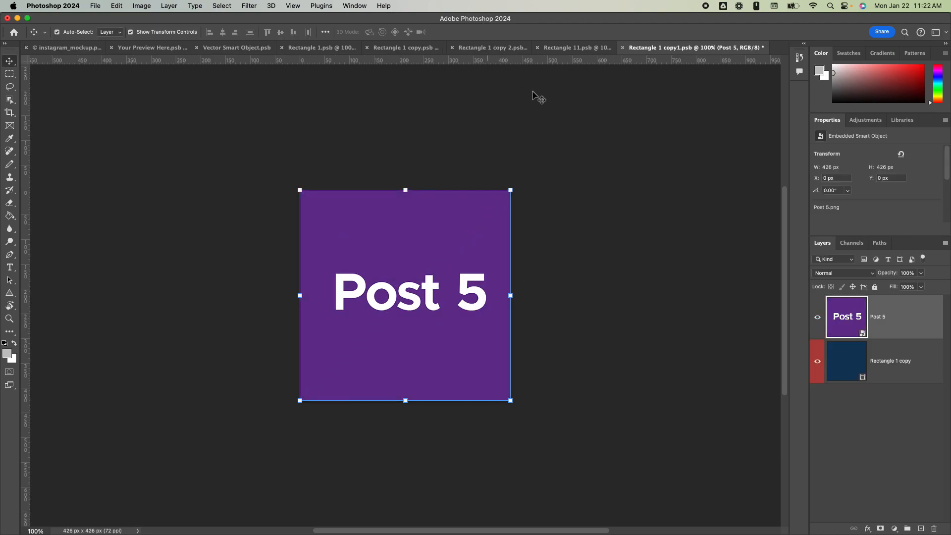
Switch back to Your Preview Here.psb and open the Post 3 smart object in the Line 2 group.
left_click(154, 48)
scroll(925, 477, "down", 2)
double_click(876, 500)
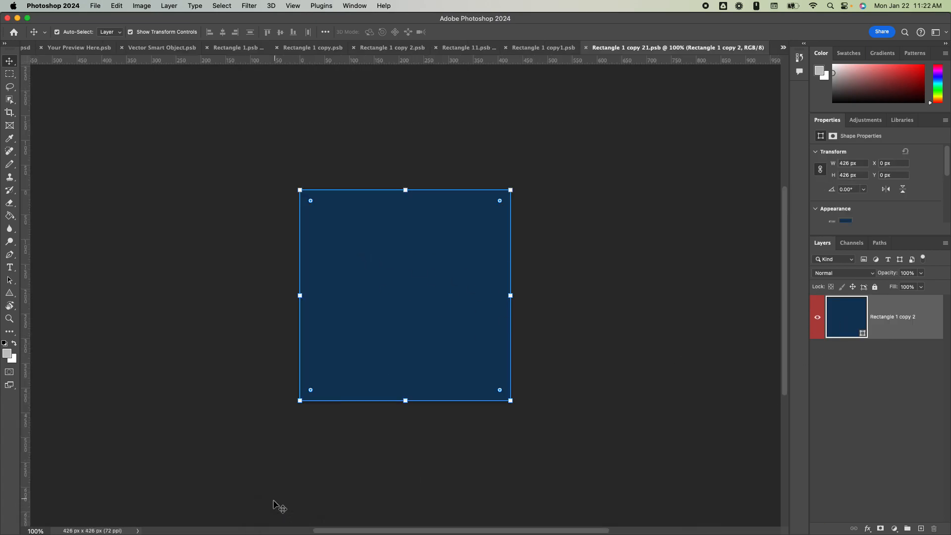
Place Post 6.png from the social folder into Rectangle 1 copy 21.psb, commit it and save the smart object.
left_click(285, 527)
left_click_drag(591, 425, 453, 259)
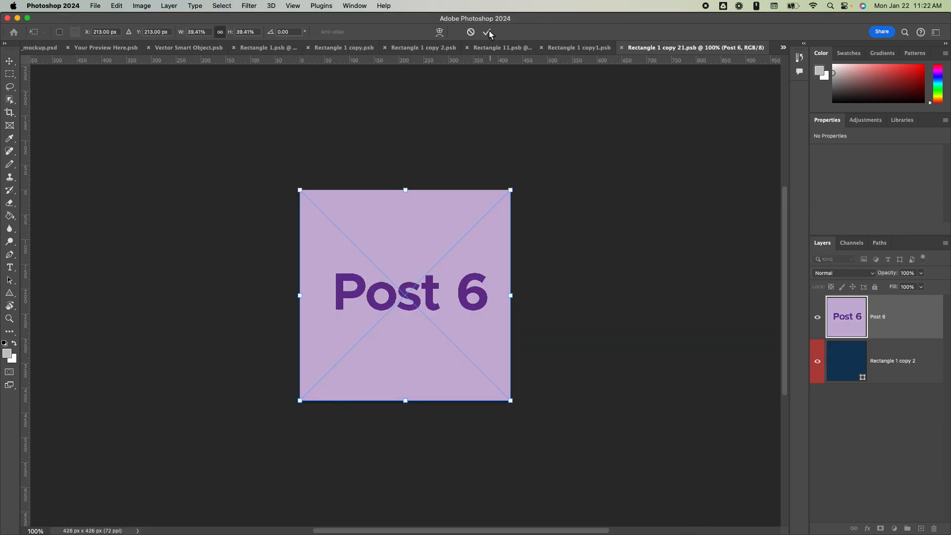
left_click(488, 32)
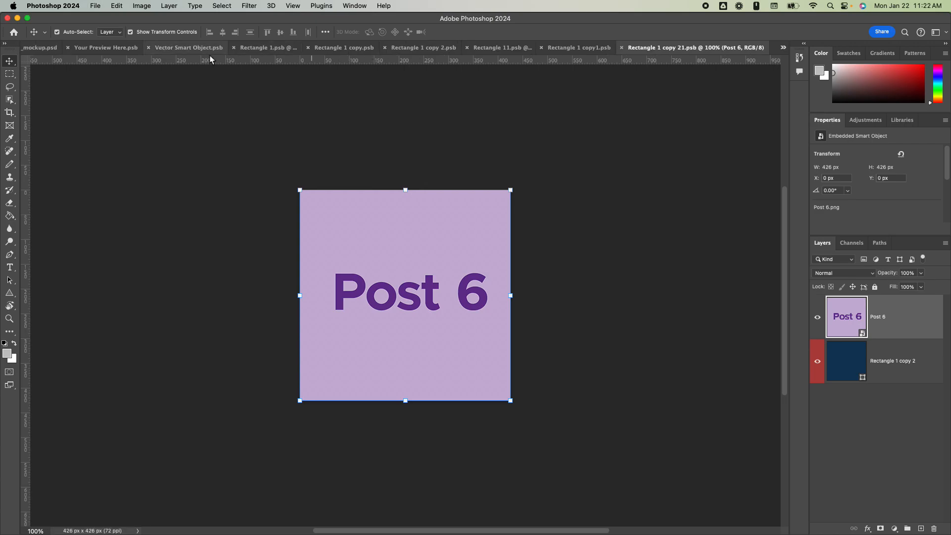
Go to Your Preview Here.psb, save it, and select the username text layer followed by the posts number text layer.
left_click(191, 46)
left_click(132, 49)
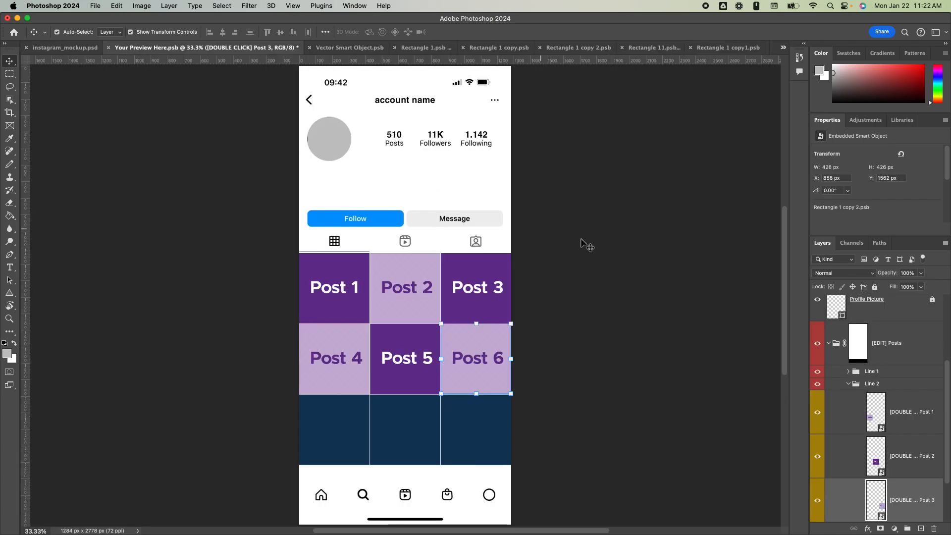
key("super")
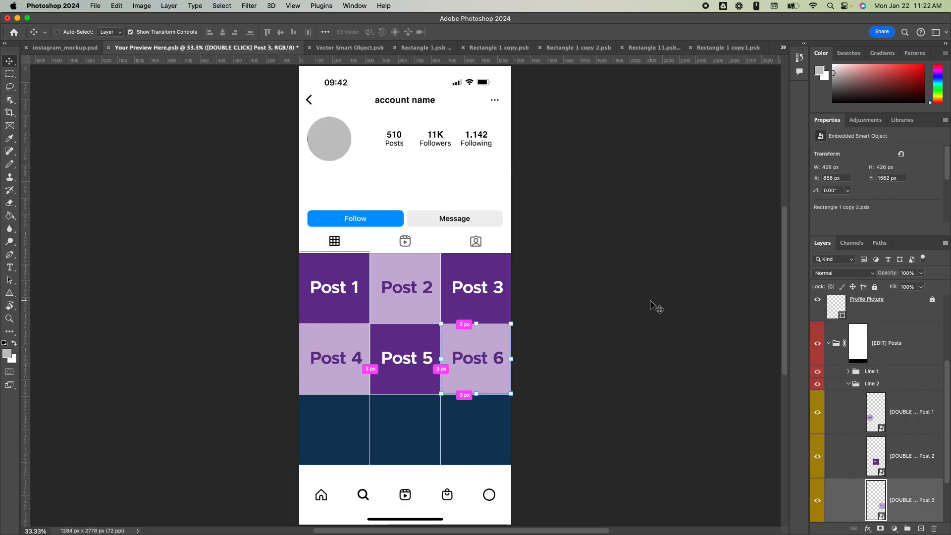
left_click(414, 101, "super")
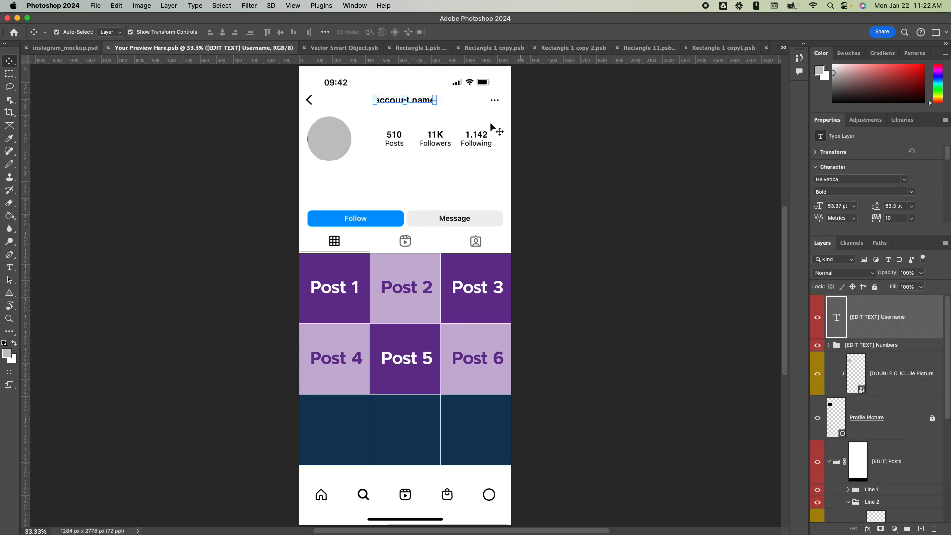
left_click(395, 138, "super")
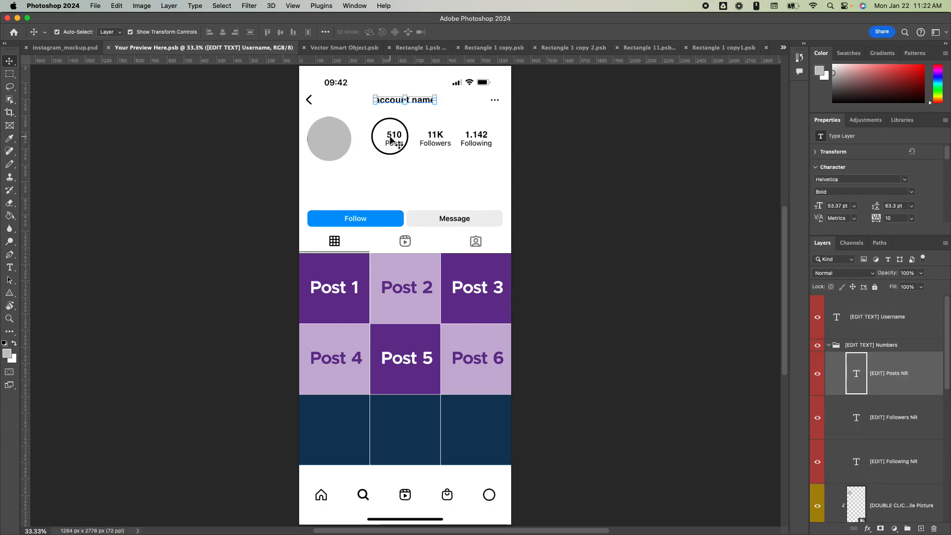
Replace the account name text in the username layer with "edit" and commit the change.
left_click(408, 102, "super")
key("super+t")
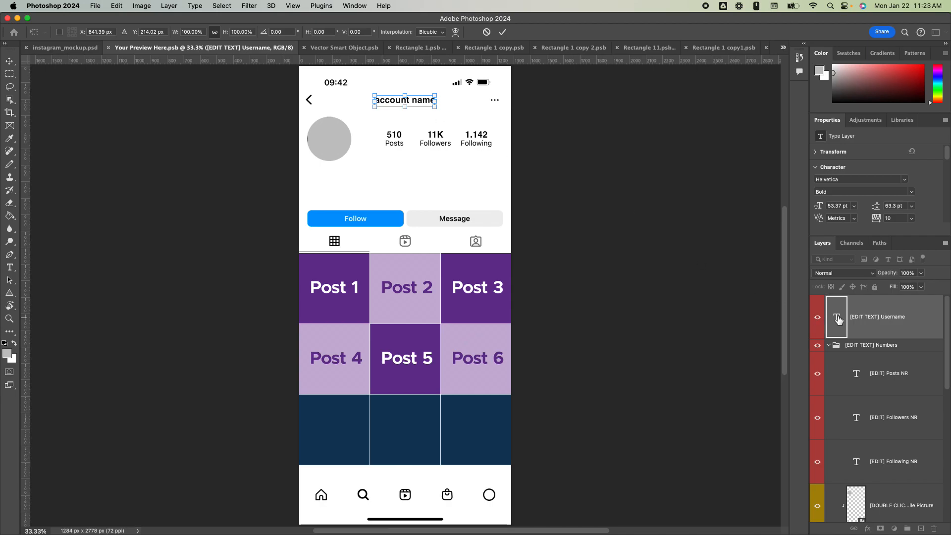
double_click(421, 104)
double_click(425, 100)
type("edit")
left_click(480, 32)
key("v")
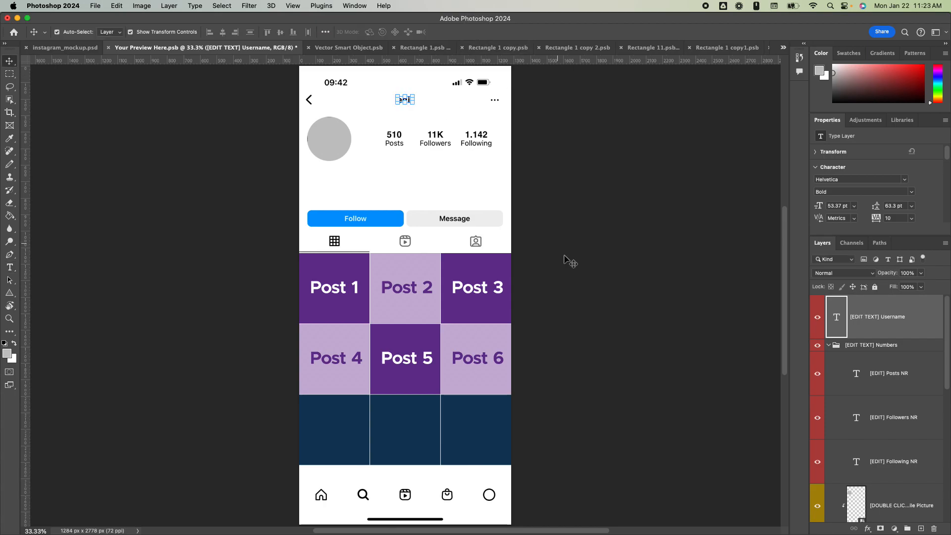
Save Your Preview Here.psb and switch to instagram_mockup.psd.
left_click(169, 130)
key("super+s")
left_click(65, 48)
left_click(708, 297)
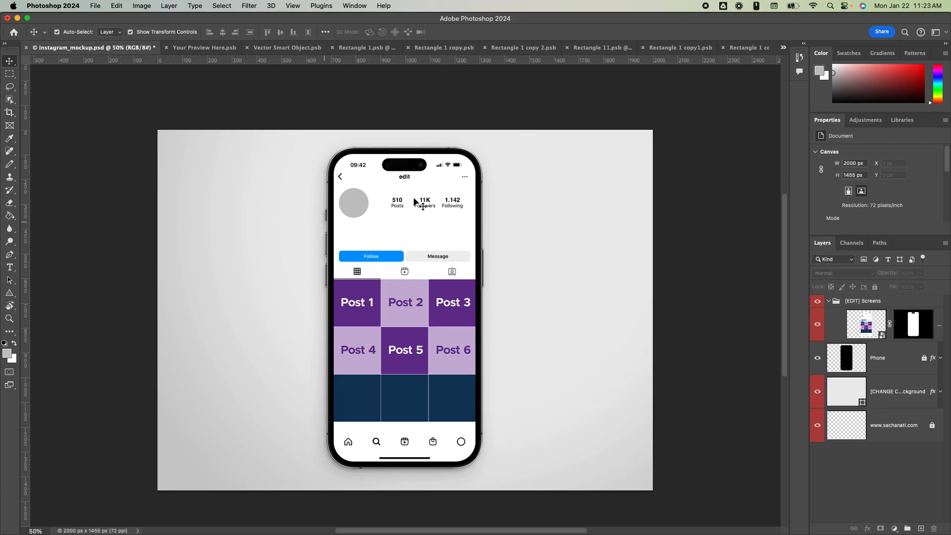
left_click(92, 6)
mouse_move(126, 171)
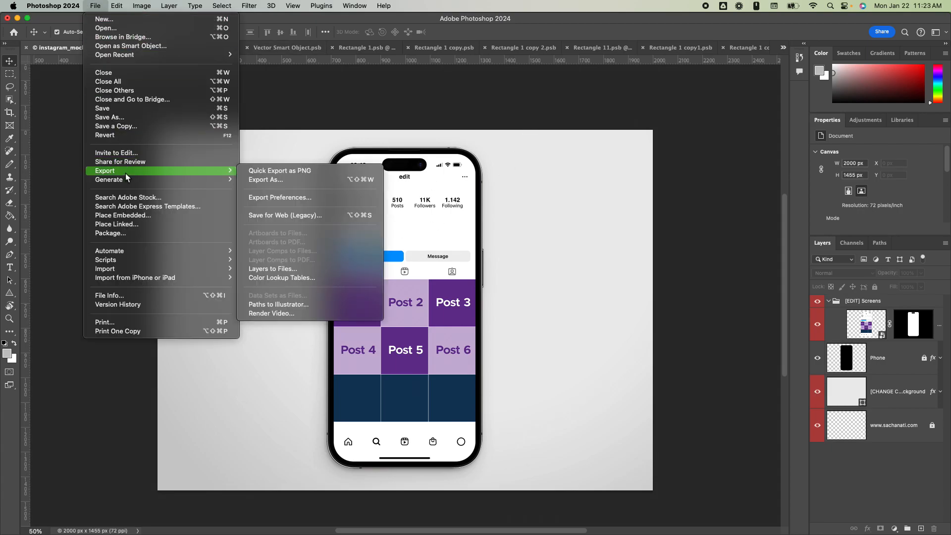
left_click(706, 223)
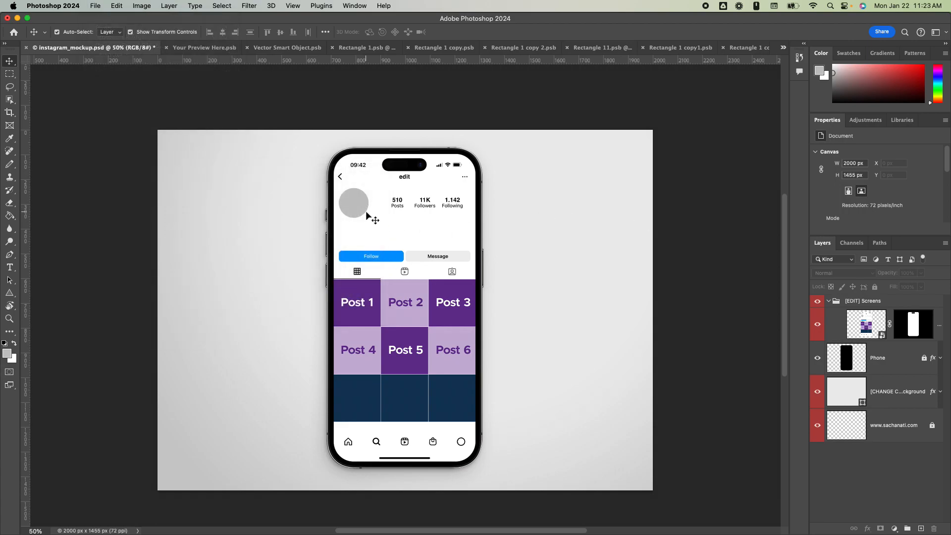